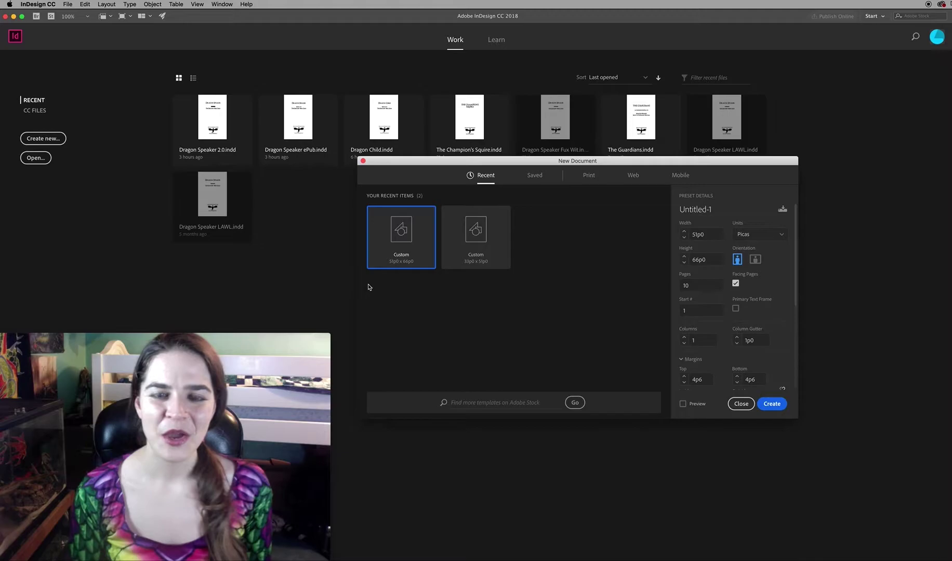
Base the new document on the Letter print preset with inches as its units
{"action": "left_click", "coordinate": [589, 177]}
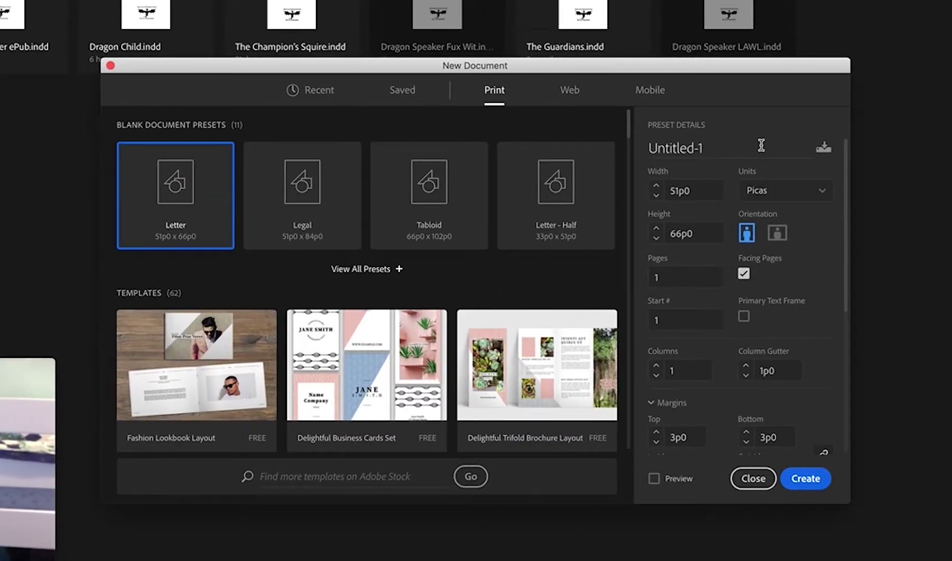
{"action": "left_click", "coordinate": [828, 197]}
{"action": "left_click", "coordinate": [802, 270]}
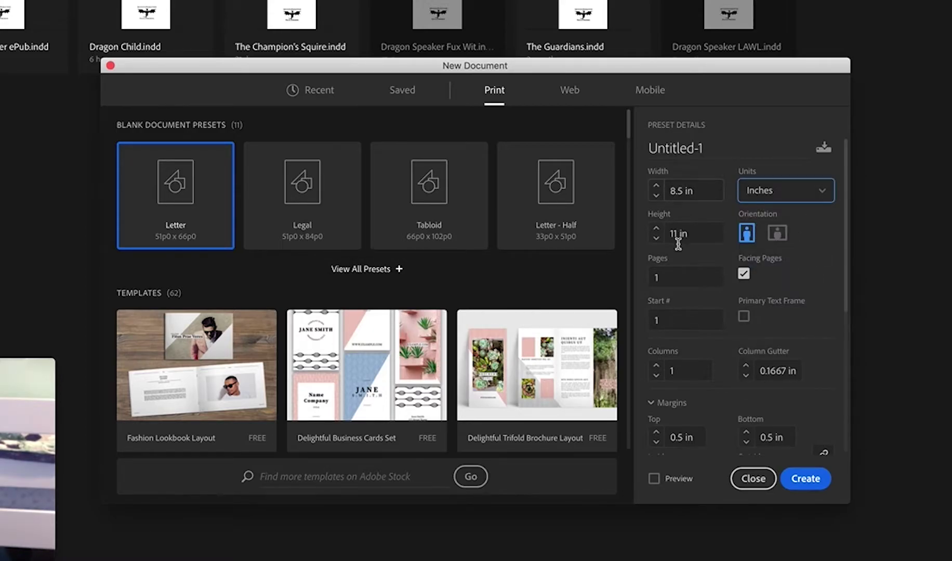
Set the new document's page size to 5.5 in wide by 8.5 in high, with 10 pages
{"action": "double_click", "coordinate": [674, 190]}
{"action": "type", "text": "5"}
{"action": "key", "text": "Tab"}
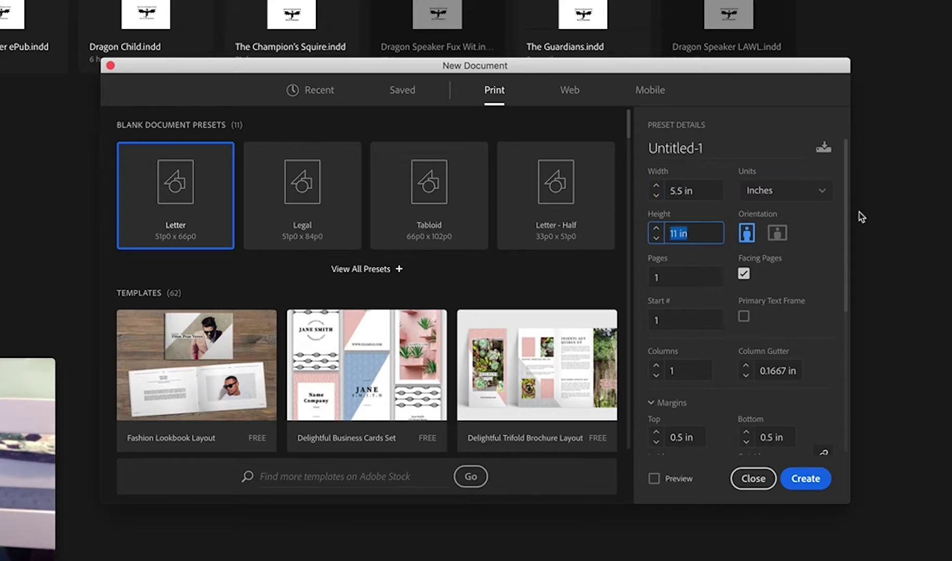
{"action": "type", "text": "8.5"}
{"action": "left_click_drag", "start_coordinate": [845, 216], "coordinate": [846, 247]}
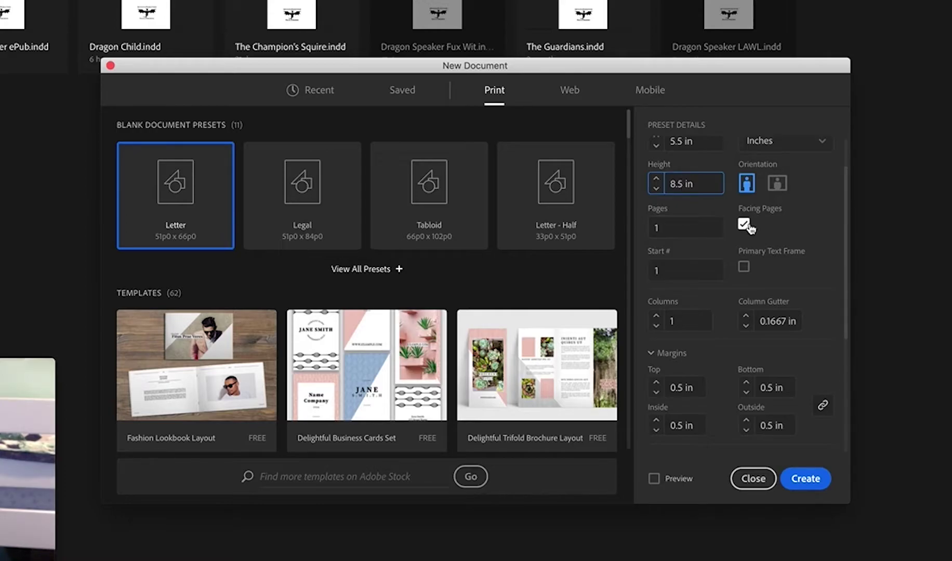
{"action": "left_click", "coordinate": [678, 229]}
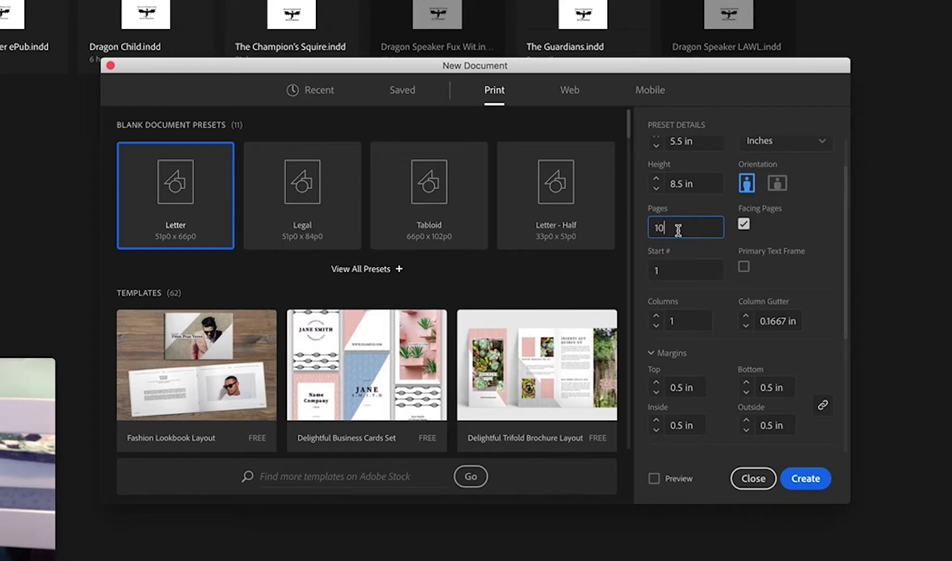
Unlink the document margins and set the top and bottom margins to 0.75 in
{"action": "left_click_drag", "start_coordinate": [848, 200], "coordinate": [847, 267]}
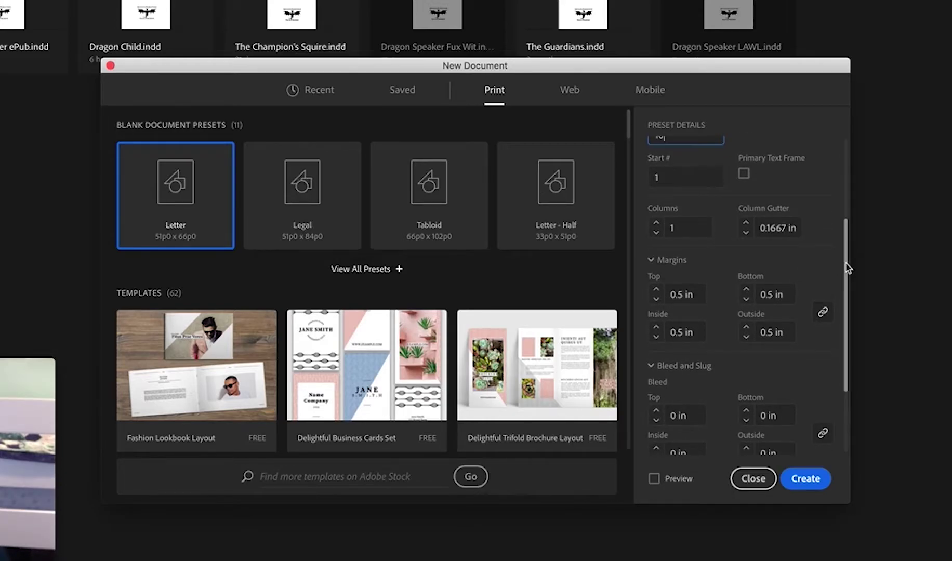
{"action": "scroll", "coordinate": [841, 263], "scroll_direction": "down", "scroll_amount": 1}
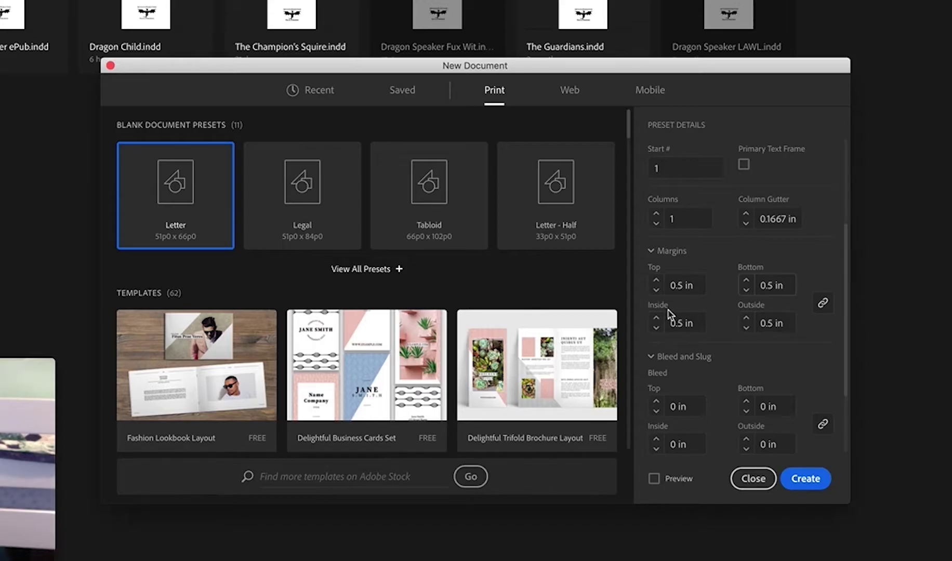
{"action": "left_click", "coordinate": [823, 305]}
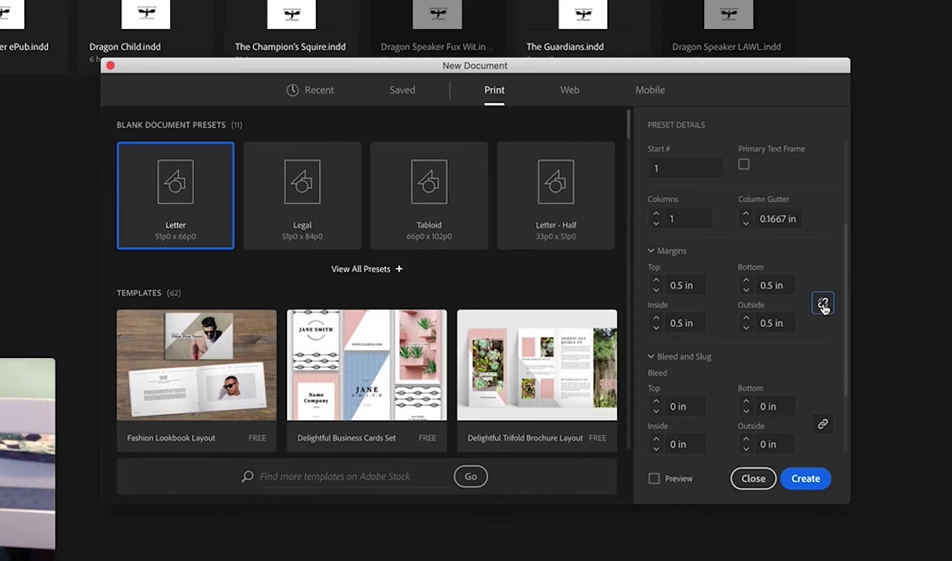
{"action": "left_click", "coordinate": [679, 285]}
{"action": "key", "text": "Left"}
{"action": "key", "text": "Right"}
{"action": "type", "text": "7"}
{"action": "key", "text": "Tab"}
{"action": "key", "text": "Left"}
{"action": "key", "text": "Right"}
{"action": "type", "text": "7"}
{"action": "key", "text": "Tab"}
Set the inside margin to 0.9375 in and the outside margin to 0.6875 in
{"action": "scroll", "coordinate": [778, 208], "scroll_direction": "down", "scroll_amount": 3}
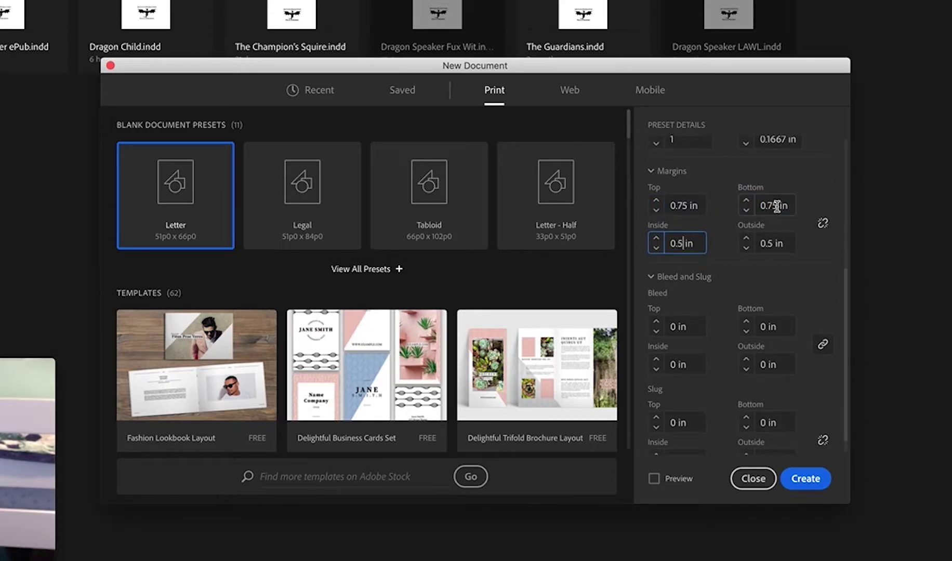
{"action": "type", "text": "937"}
{"action": "key", "text": "Tab"}
{"action": "scroll", "coordinate": [778, 208], "scroll_direction": "down", "scroll_amount": 1}
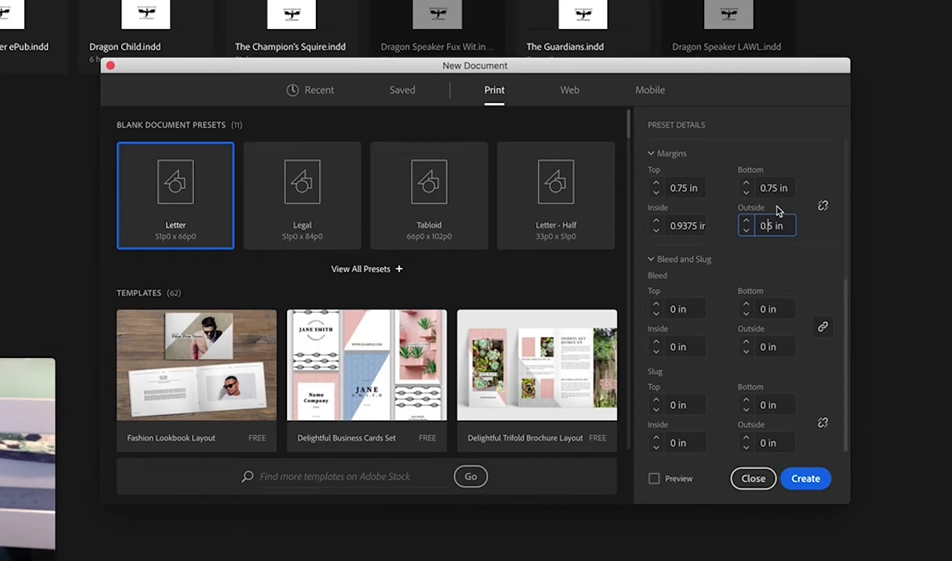
{"action": "type", "text": "687"}
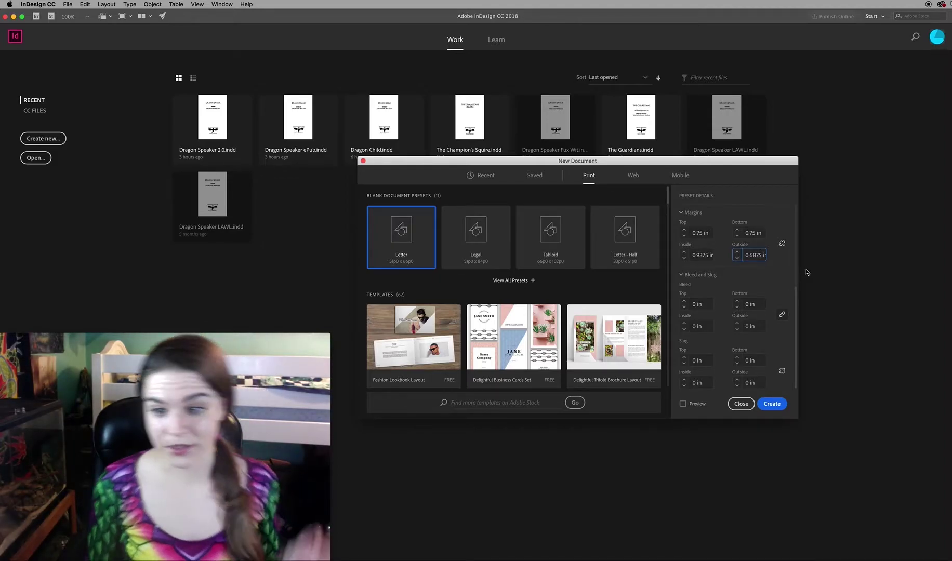
Review the page size, page count and margin settings, and create the document
{"action": "scroll", "coordinate": [796, 283], "scroll_direction": "up", "scroll_amount": 5}
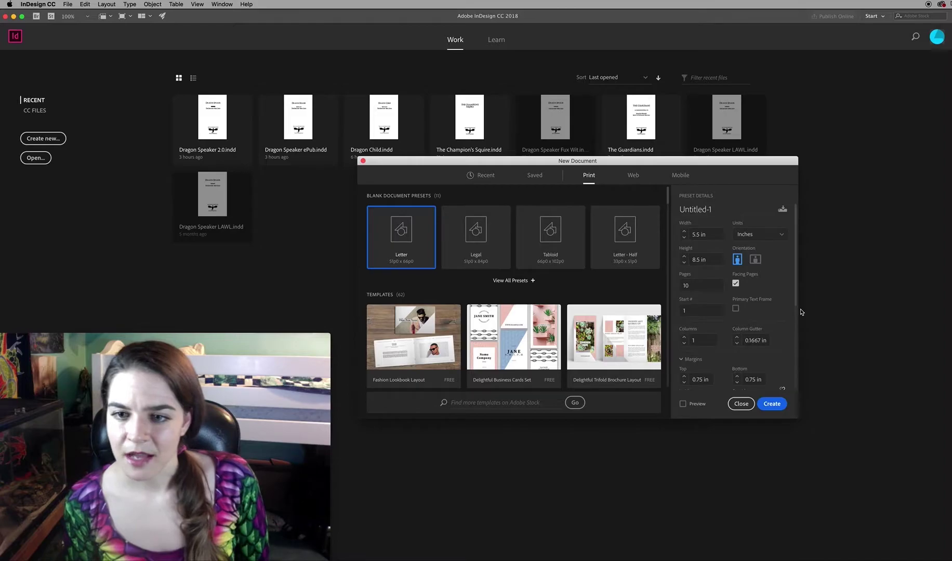
{"action": "scroll", "coordinate": [797, 329], "scroll_direction": "down", "scroll_amount": 5}
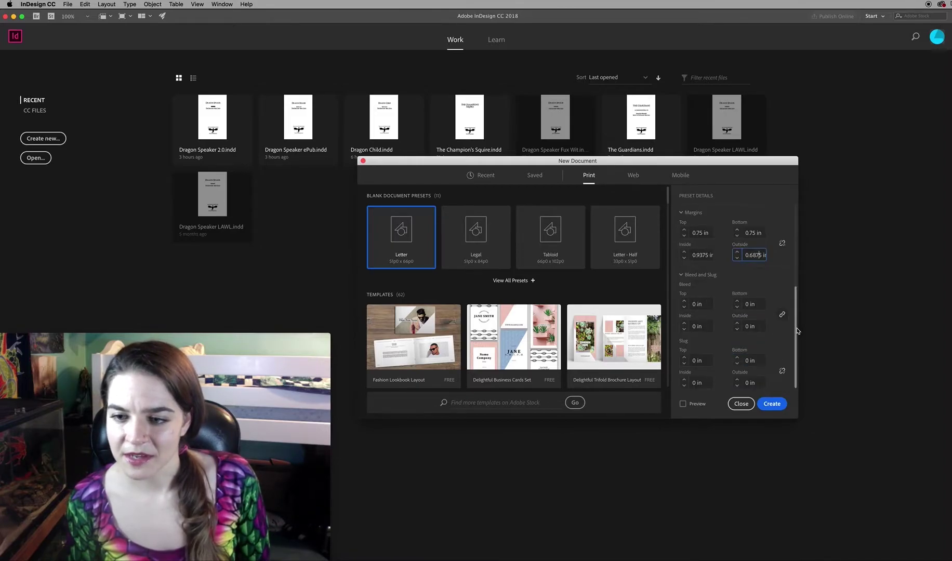
{"action": "left_click", "coordinate": [773, 405]}
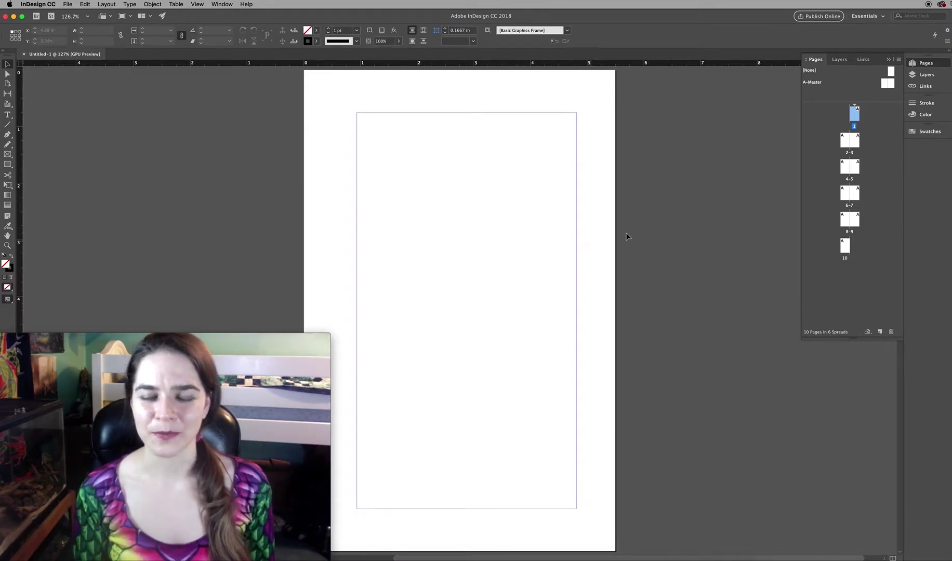
Examine the single first page and the facing-page spreads with their margins in the new document
{"action": "scroll", "coordinate": [457, 217], "scroll_direction": "down", "scroll_amount": 15}
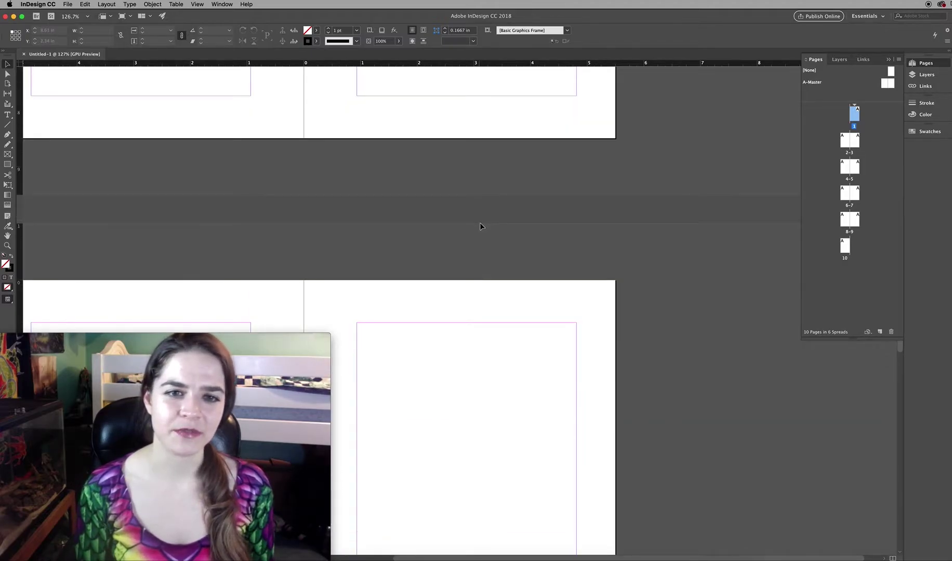
{"action": "scroll", "coordinate": [481, 219], "scroll_direction": "down", "scroll_amount": 6}
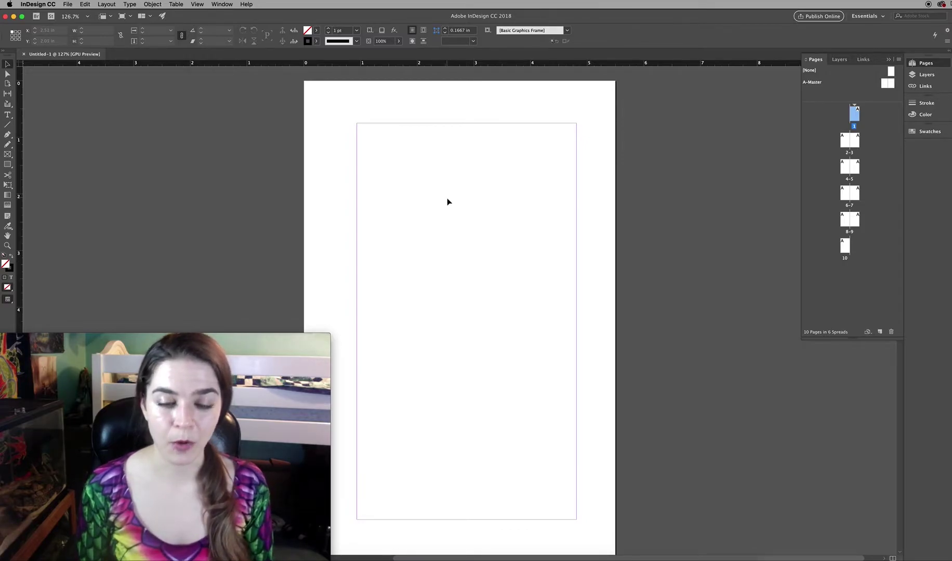
{"action": "key", "text": "space"}
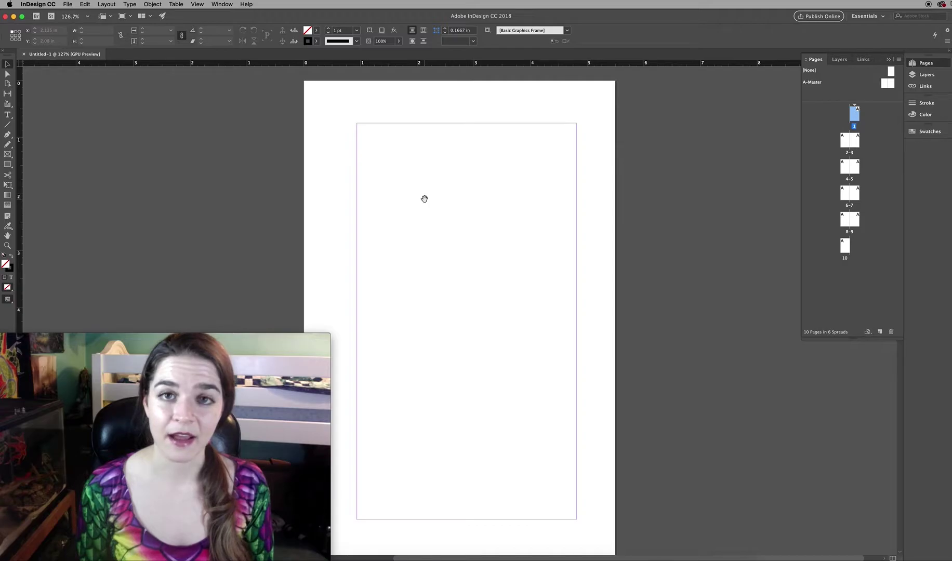
{"action": "left_click_drag", "start_coordinate": [442, 249], "coordinate": [496, 143]}
{"action": "left_click_drag", "start_coordinate": [457, 329], "coordinate": [569, 187]}
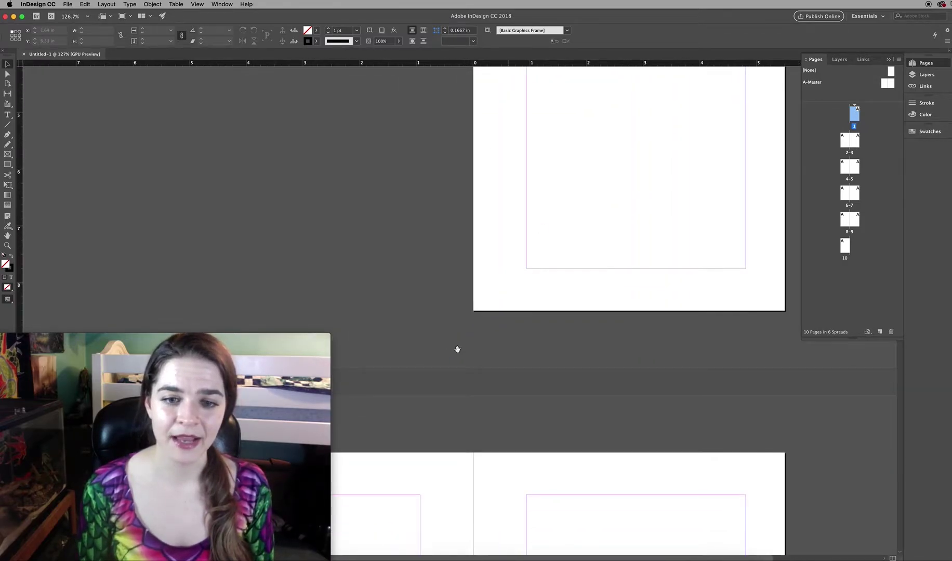
{"action": "left_click_drag", "start_coordinate": [391, 457], "coordinate": [513, 249]}
{"action": "left_click_drag", "start_coordinate": [465, 382], "coordinate": [318, 337]}
{"action": "left_click_drag", "start_coordinate": [263, 123], "coordinate": [357, 242]}
{"action": "left_click_drag", "start_coordinate": [614, 241], "coordinate": [609, 268]}
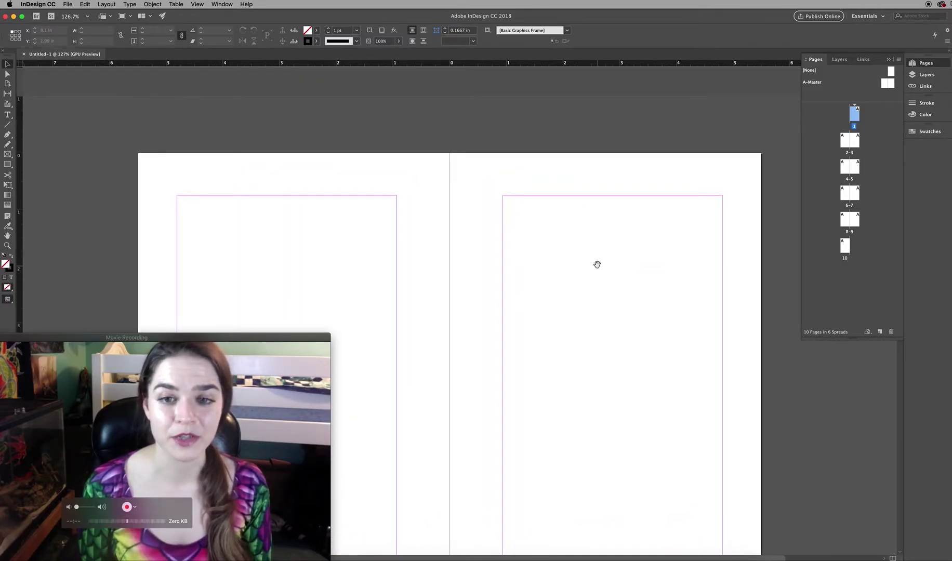
{"action": "scroll", "coordinate": [597, 265], "scroll_direction": "up", "scroll_amount": 10}
{"action": "scroll", "coordinate": [508, 277], "scroll_direction": "right", "scroll_amount": 3}
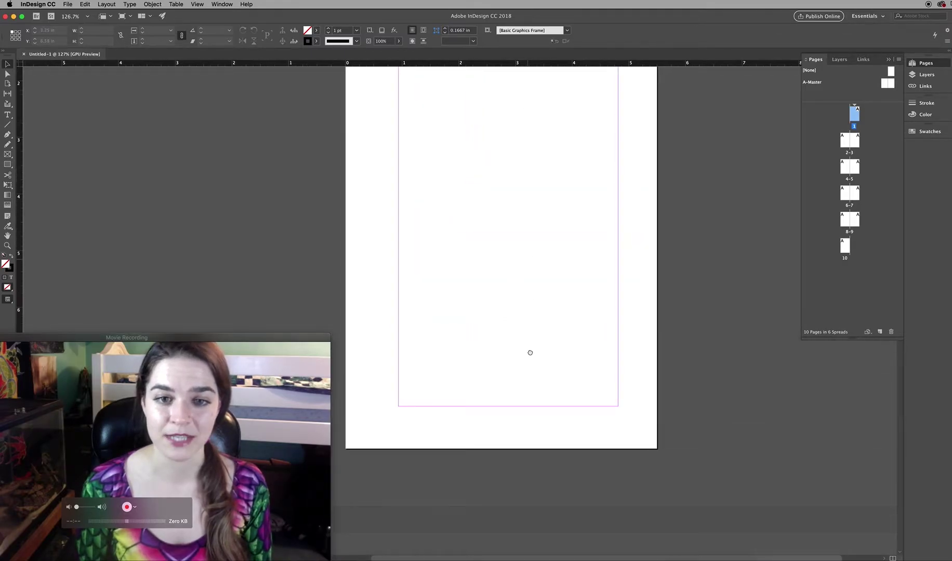
{"action": "scroll", "coordinate": [530, 353], "scroll_direction": "up", "scroll_amount": 4}
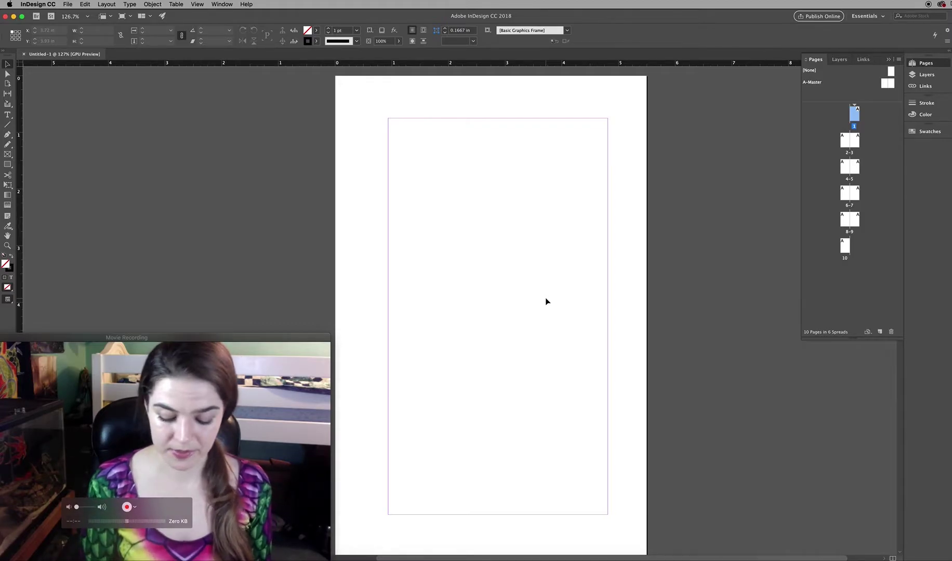
{"action": "key", "text": "super+minus"}
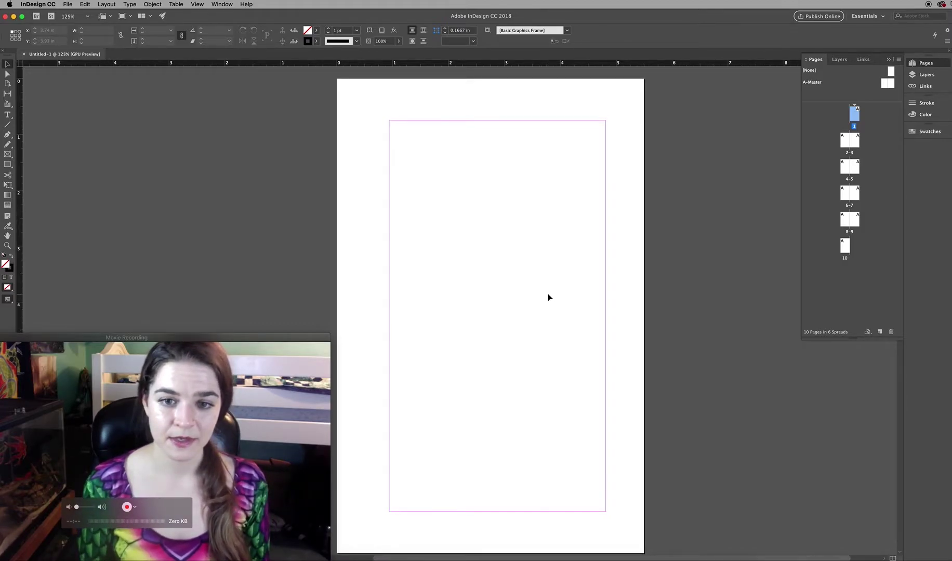
{"action": "key", "text": "super+minus"}
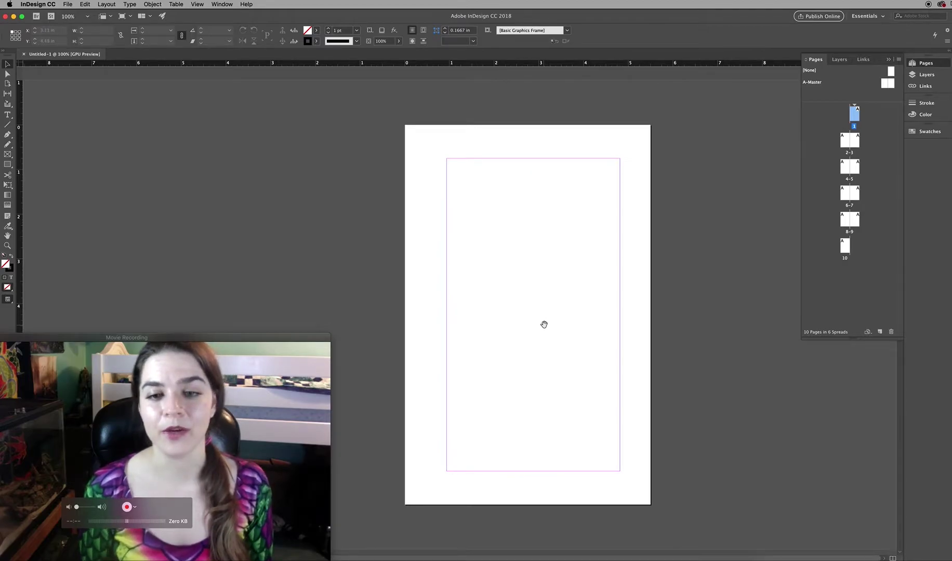
{"action": "scroll", "coordinate": [514, 243], "scroll_direction": "down", "scroll_amount": 3}
{"action": "scroll", "coordinate": [513, 242], "scroll_direction": "down", "scroll_amount": 10}
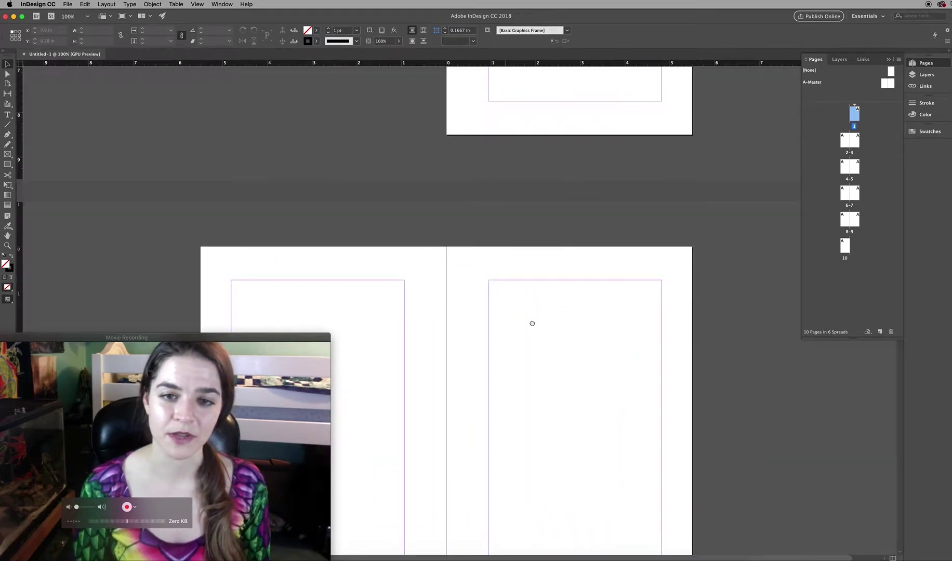
{"action": "scroll", "coordinate": [532, 304], "scroll_direction": "up", "scroll_amount": 8}
{"action": "left_click_drag", "start_coordinate": [505, 241], "coordinate": [491, 379]}
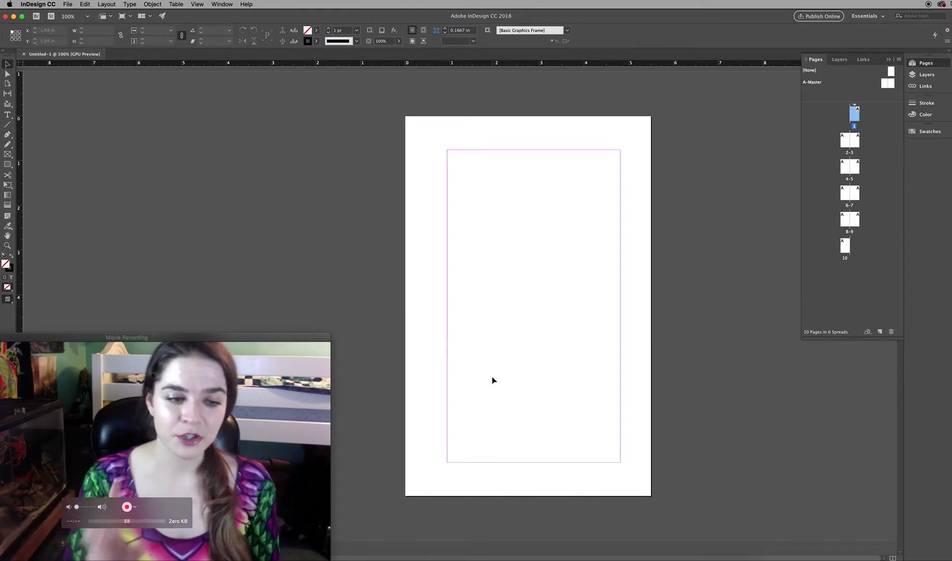
{"action": "left_click", "coordinate": [260, 391]}
{"action": "left_click", "coordinate": [569, 249]}
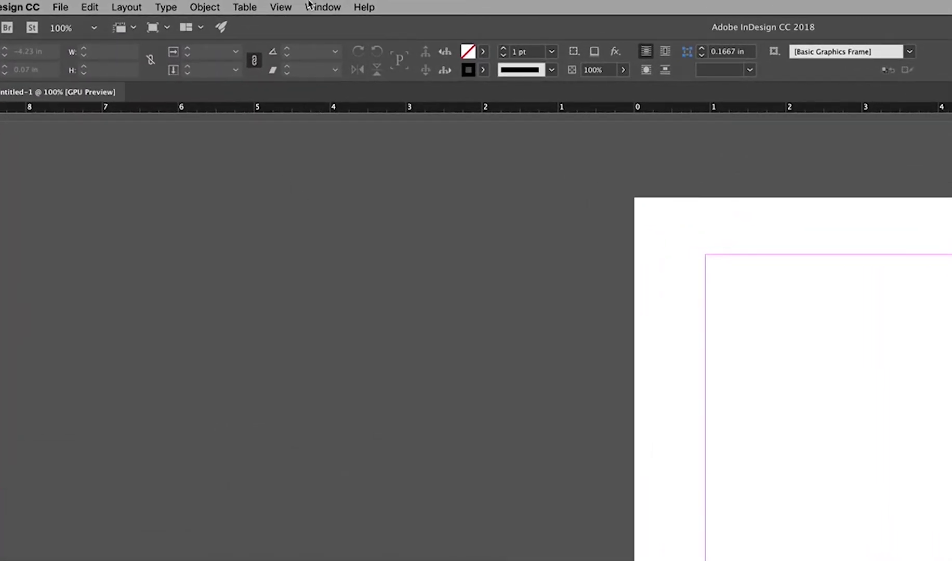
Display the document's paragraph styles and place their window clear of the page
{"action": "left_click", "coordinate": [309, 5]}
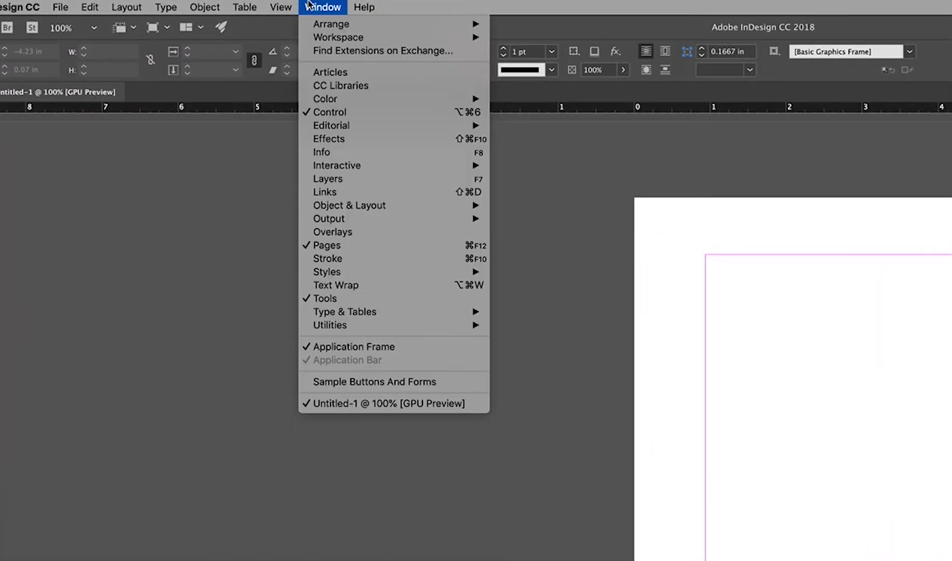
{"action": "mouse_move", "coordinate": [374, 273]}
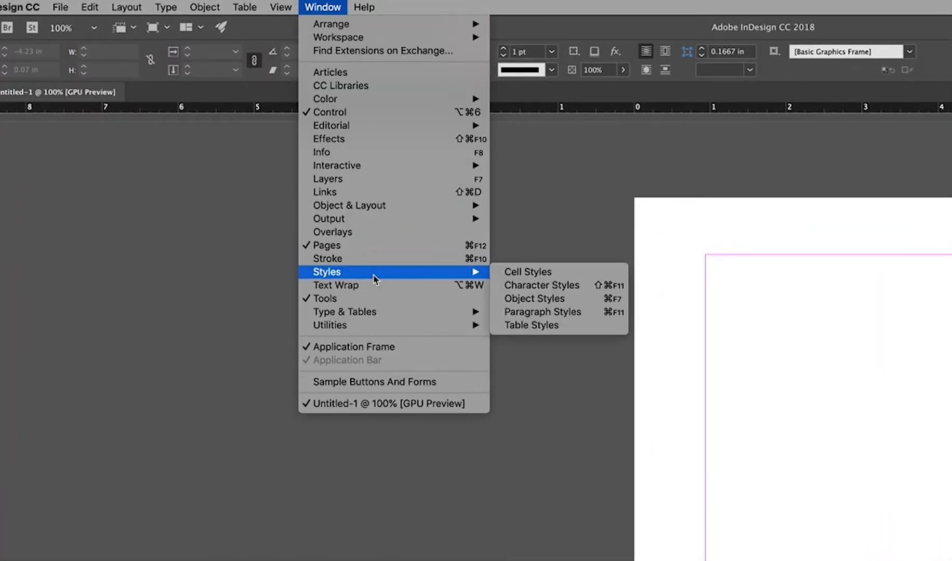
{"action": "left_click", "coordinate": [538, 312]}
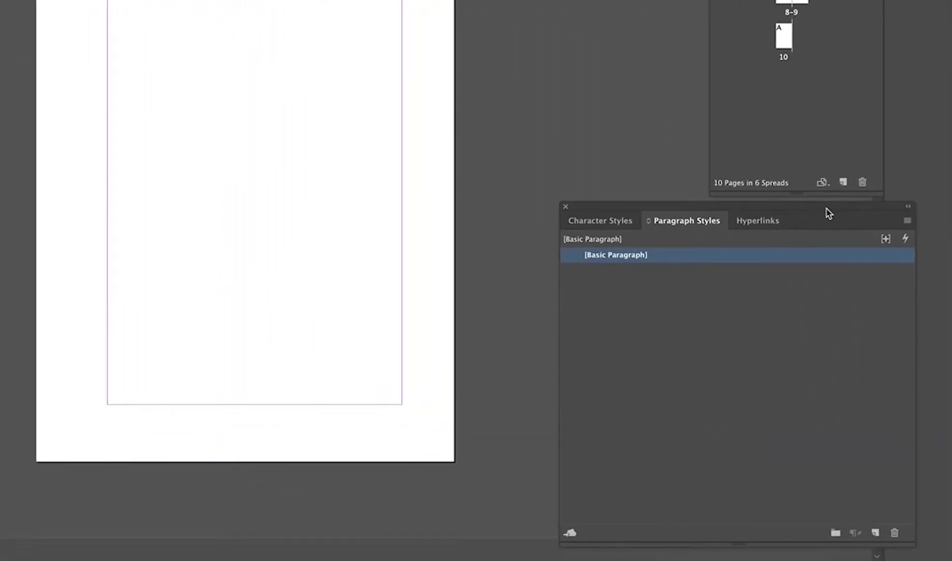
{"action": "left_click_drag", "start_coordinate": [827, 210], "coordinate": [844, 221]}
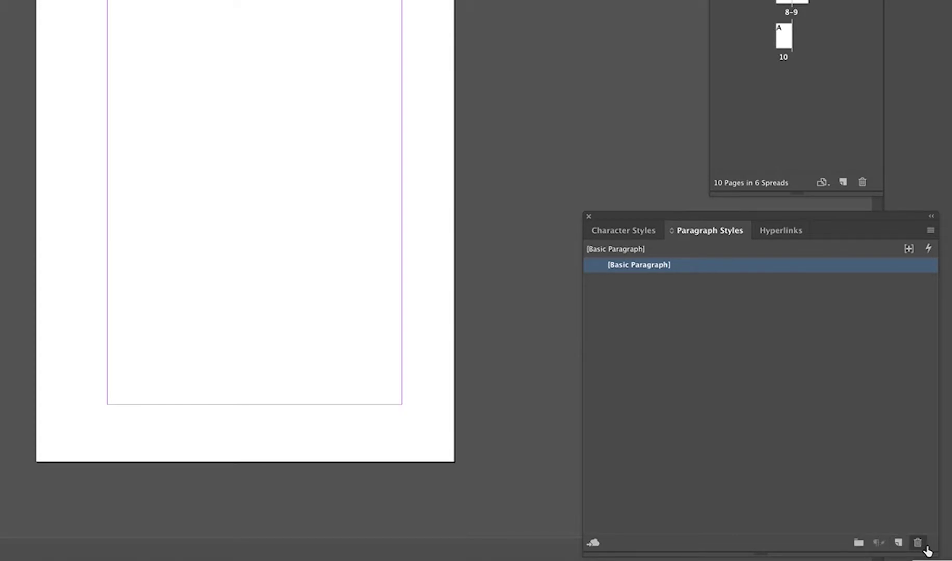
Create a new paragraph style and name it Book Title
{"action": "left_click", "coordinate": [897, 543]}
{"action": "left_click", "coordinate": [661, 285]}
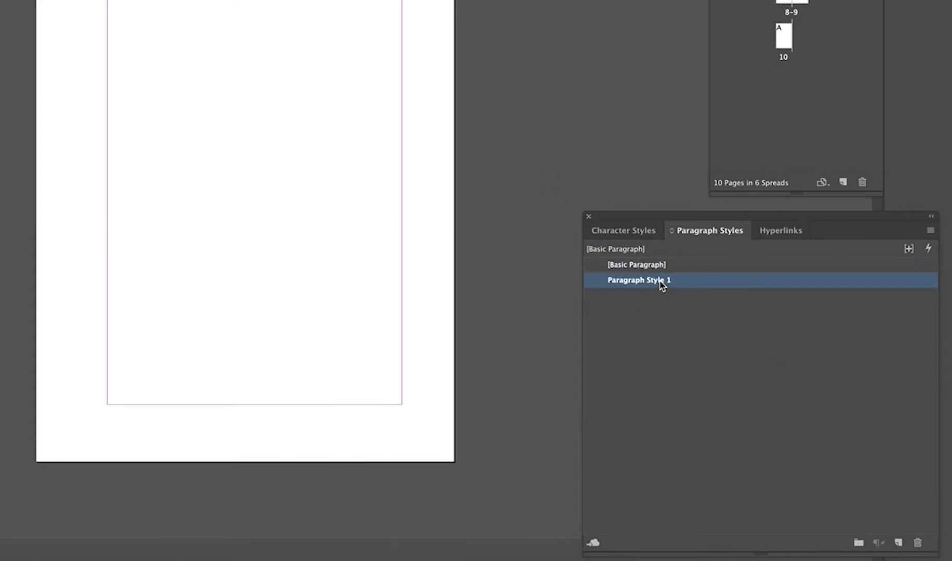
{"action": "double_click", "coordinate": [660, 285]}
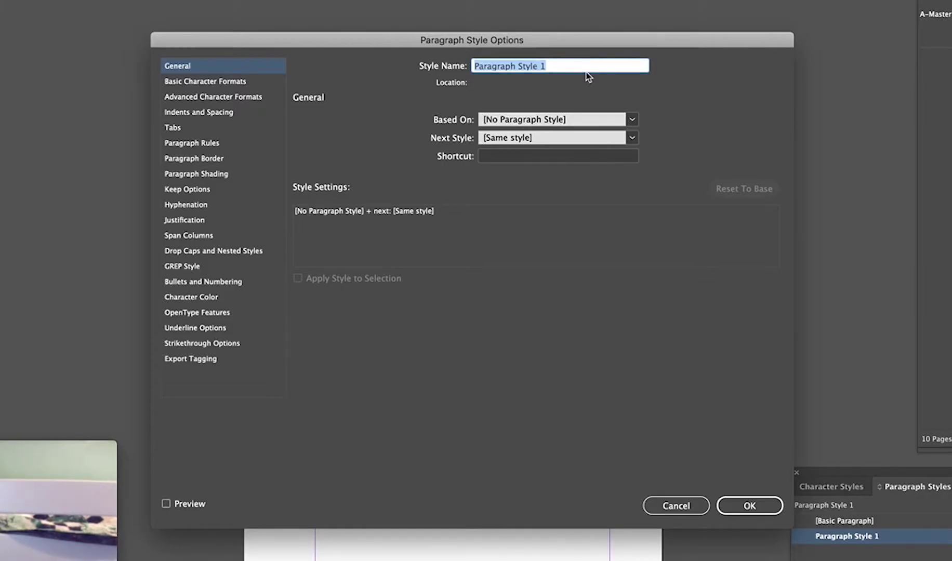
{"action": "type", "text": "Book Title"}
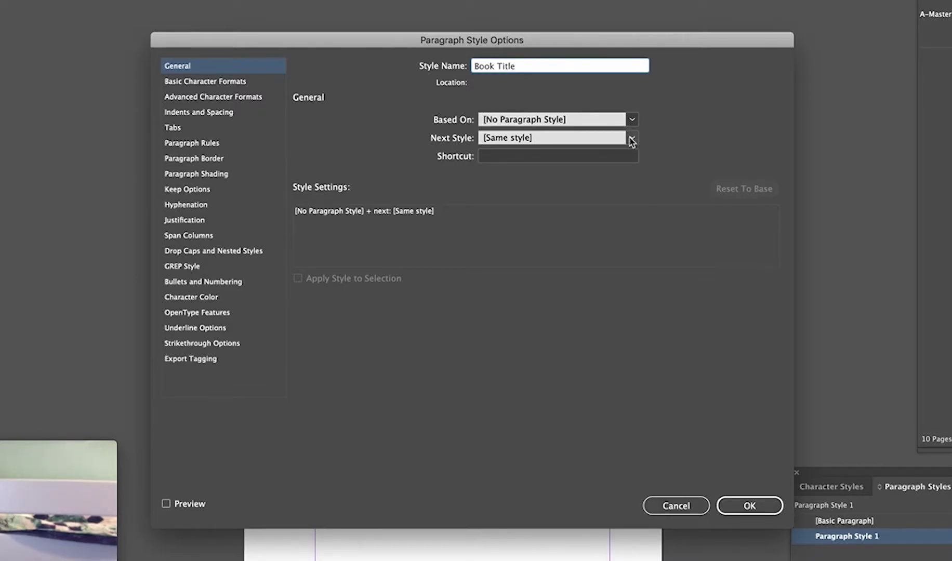
Set the Book Title style's font to Comic Sans MS in Bold
{"action": "left_click", "coordinate": [231, 84]}
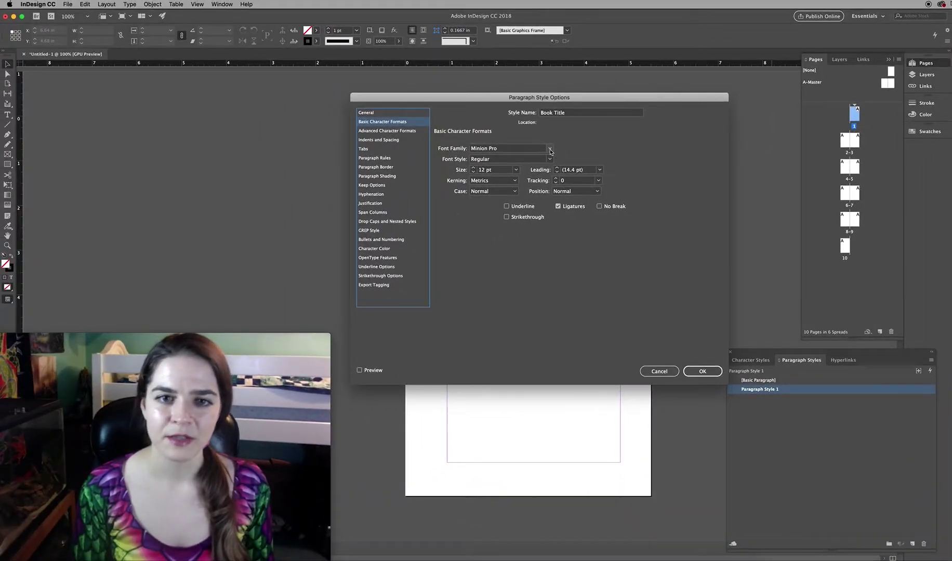
{"action": "left_click", "coordinate": [549, 148]}
{"action": "scroll", "coordinate": [532, 268], "scroll_direction": "down", "scroll_amount": 2}
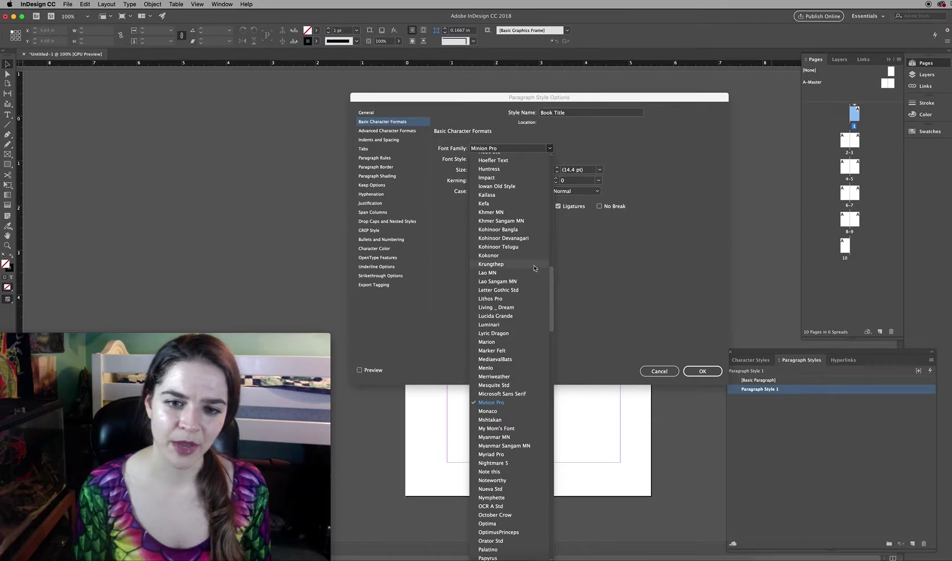
{"action": "scroll", "coordinate": [534, 268], "scroll_direction": "up", "scroll_amount": 15}
{"action": "scroll", "coordinate": [533, 264], "scroll_direction": "up", "scroll_amount": 2}
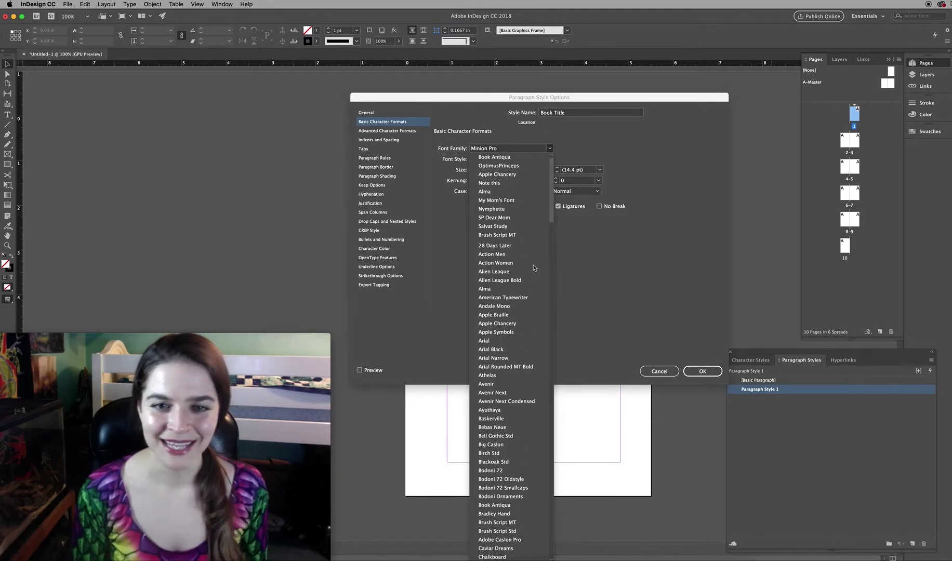
{"action": "scroll", "coordinate": [529, 452], "scroll_direction": "down", "scroll_amount": 5}
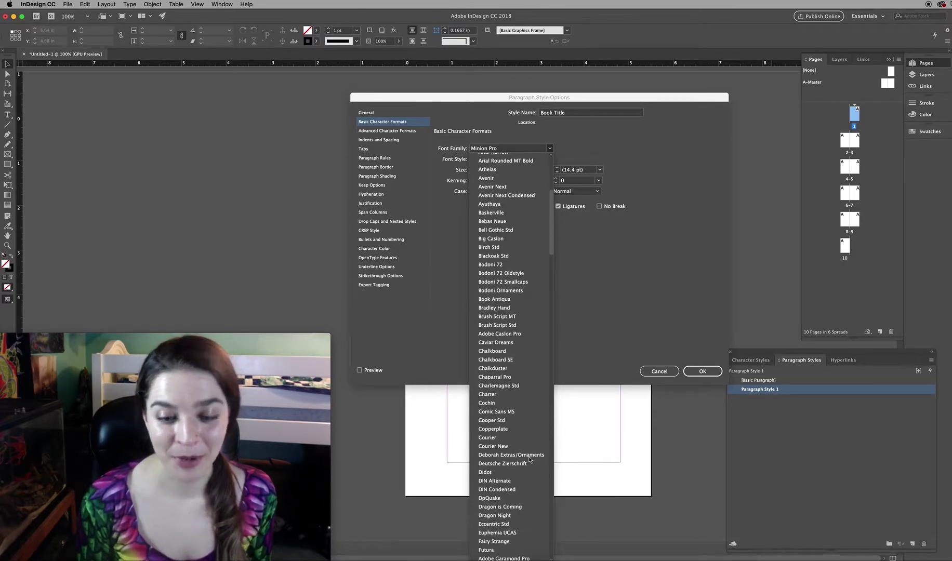
{"action": "left_click", "coordinate": [512, 412]}
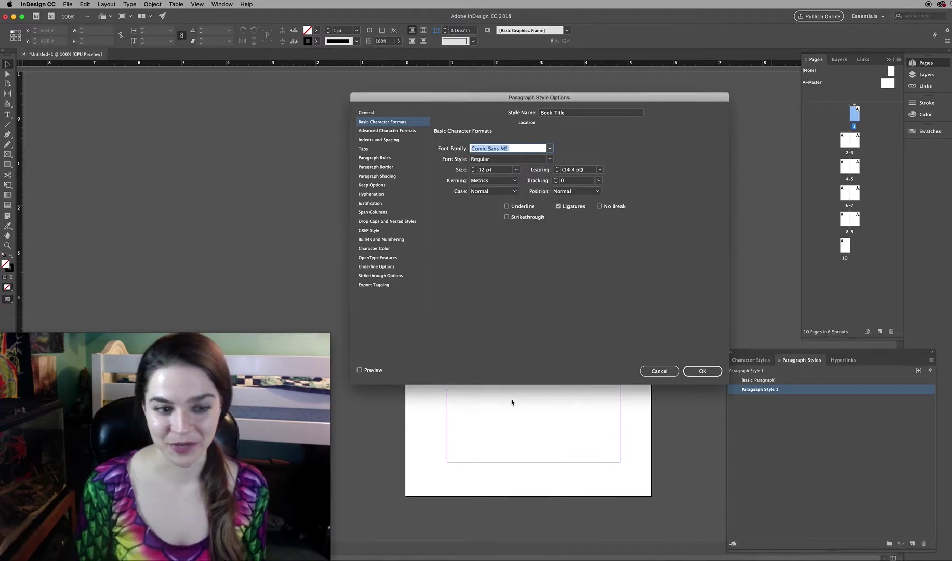
{"action": "left_click", "coordinate": [546, 159]}
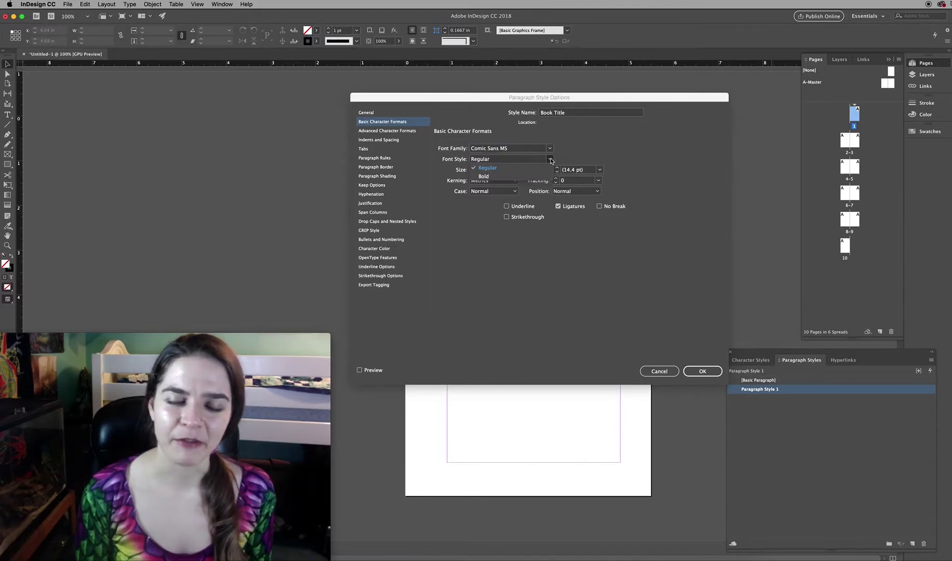
{"action": "left_click", "coordinate": [507, 177]}
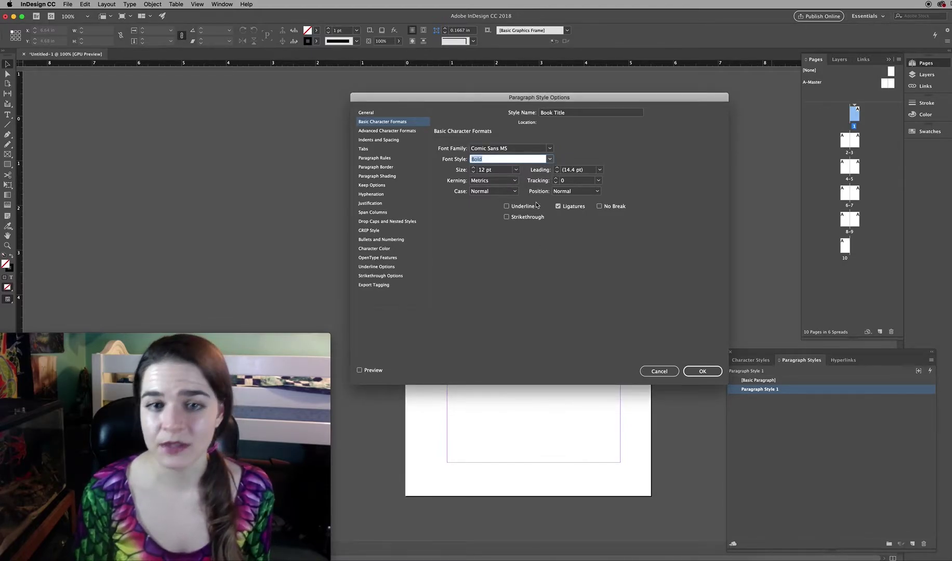
Set the Book Title style's font size to 32 pt, keeping automatic leading
{"action": "left_click", "coordinate": [478, 170]}
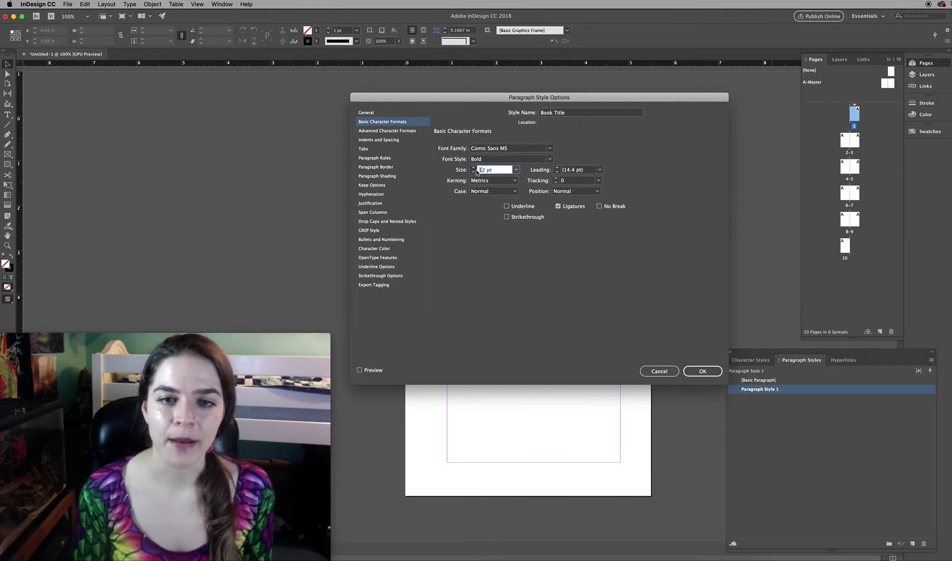
{"action": "type", "text": "3"}
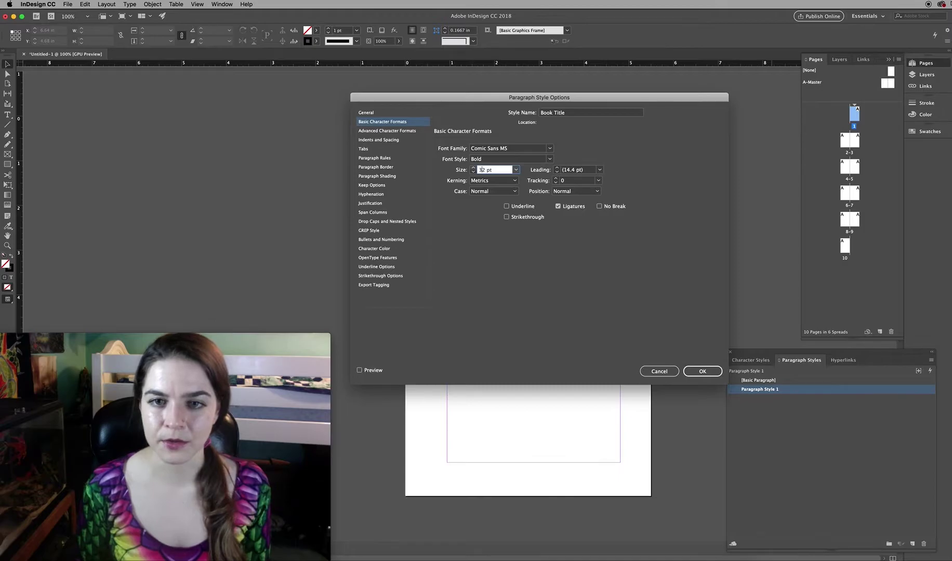
{"action": "key", "text": "Tab"}
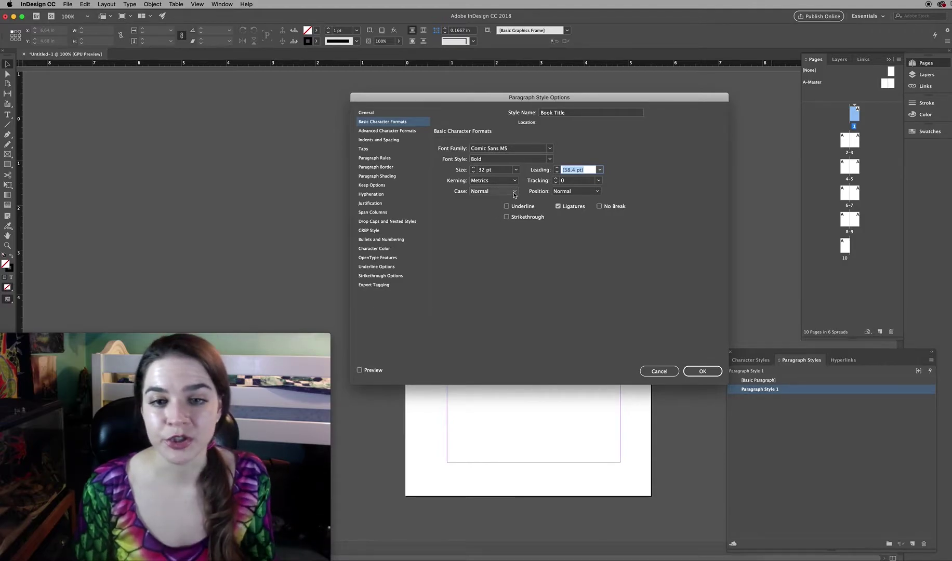
Set the Book Title style's case to Small Caps and turn on underlining
{"action": "left_click", "coordinate": [497, 191]}
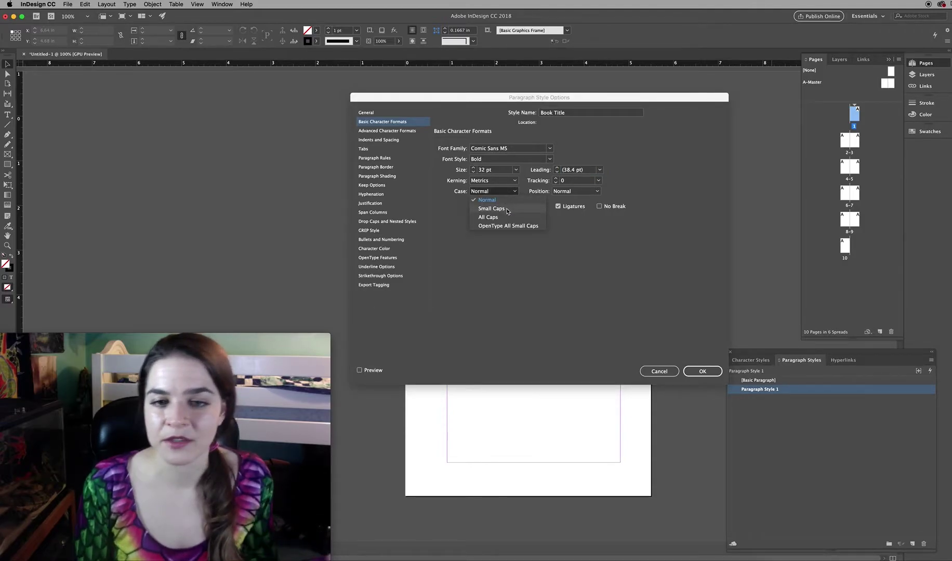
{"action": "left_click", "coordinate": [506, 210]}
{"action": "left_click", "coordinate": [506, 206]}
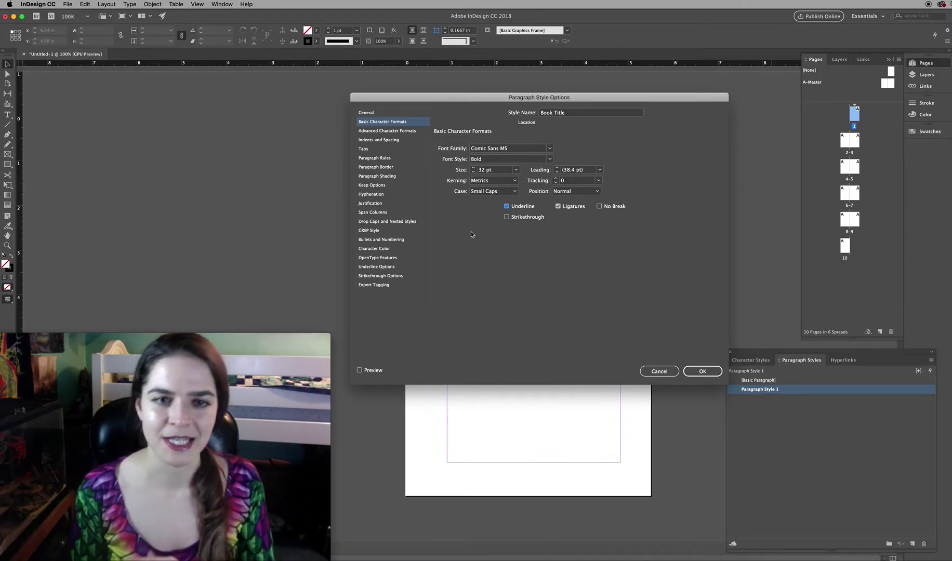
Slant the Book Title style's characters to imitate italics by setting their skew to 15°
{"action": "left_click", "coordinate": [392, 131]}
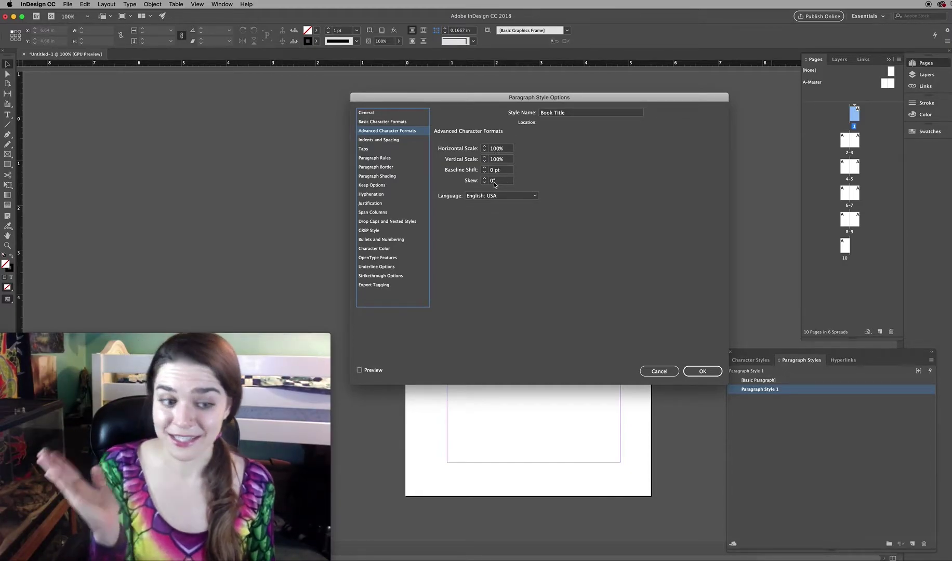
{"action": "left_click", "coordinate": [390, 122]}
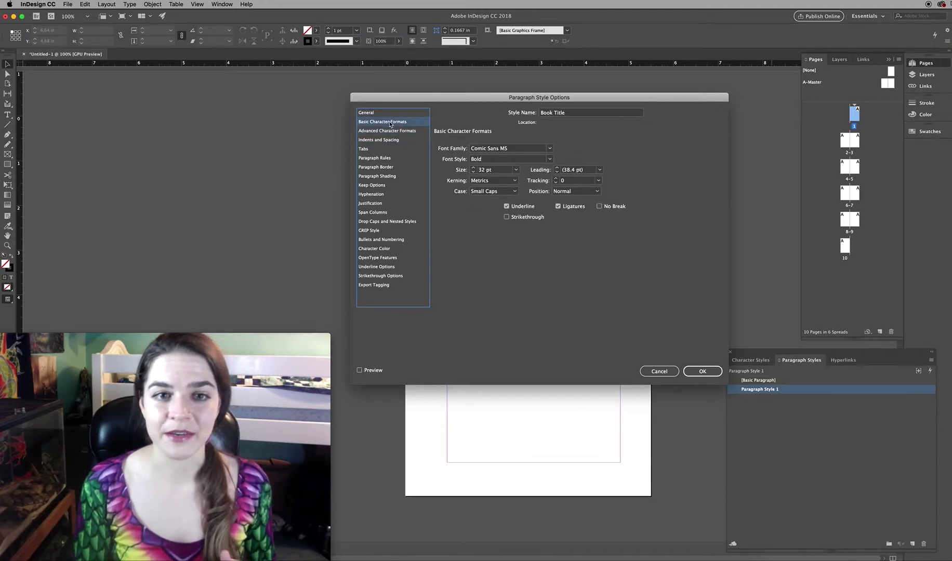
{"action": "left_click", "coordinate": [546, 160]}
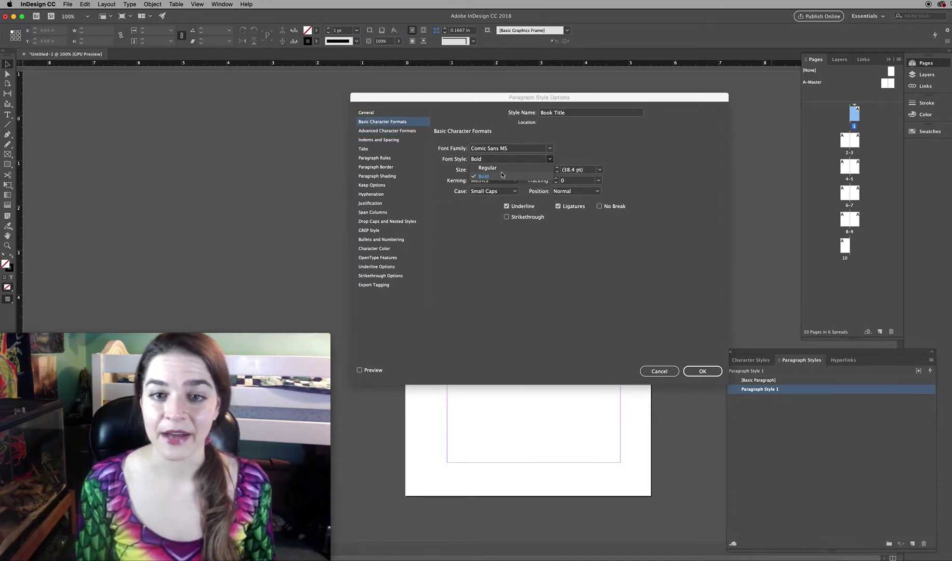
{"action": "left_click", "coordinate": [406, 132]}
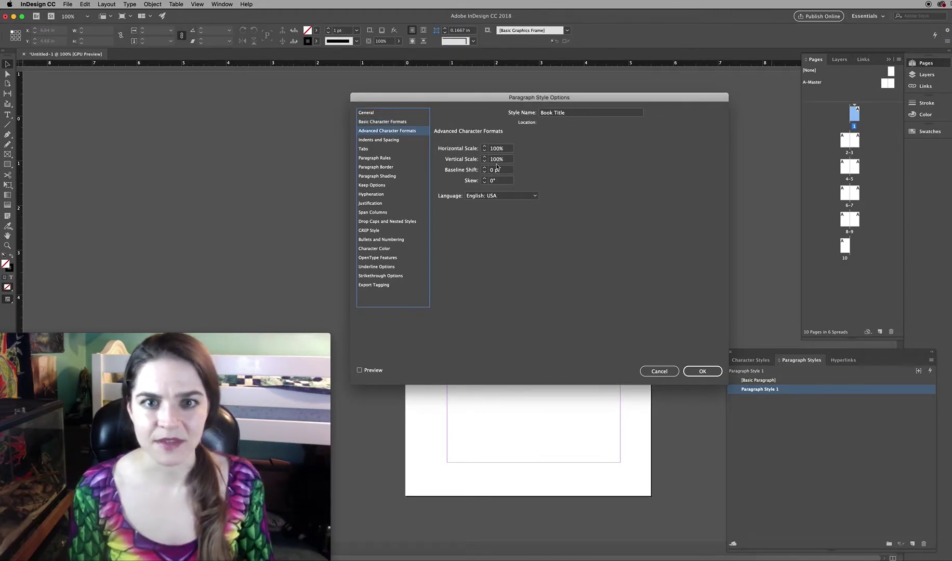
{"action": "left_click", "coordinate": [494, 182]}
{"action": "key", "text": "super+a"}
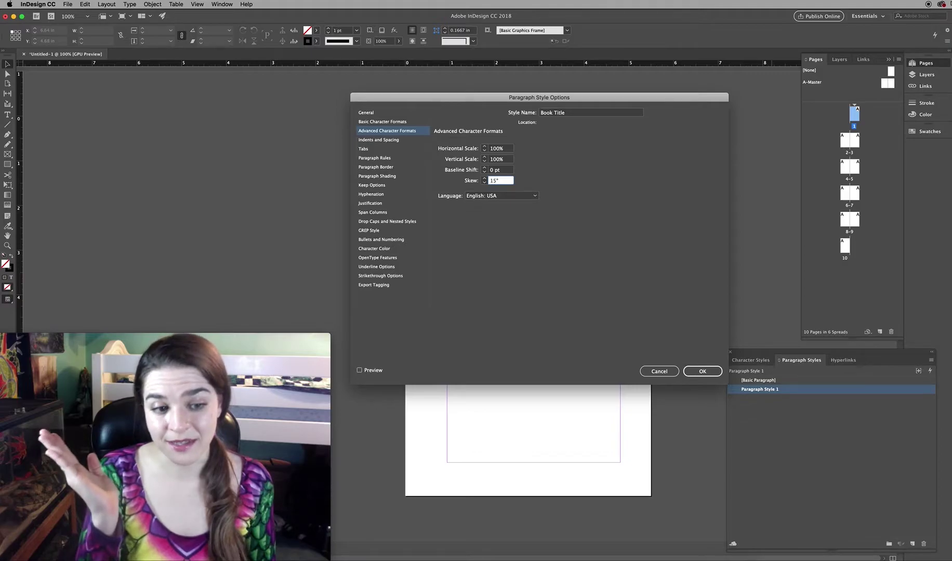
{"action": "left_click", "coordinate": [561, 252]}
{"action": "left_click", "coordinate": [559, 254]}
Set the Book Title style's paragraph alignment to Center
{"action": "left_click", "coordinate": [383, 140]}
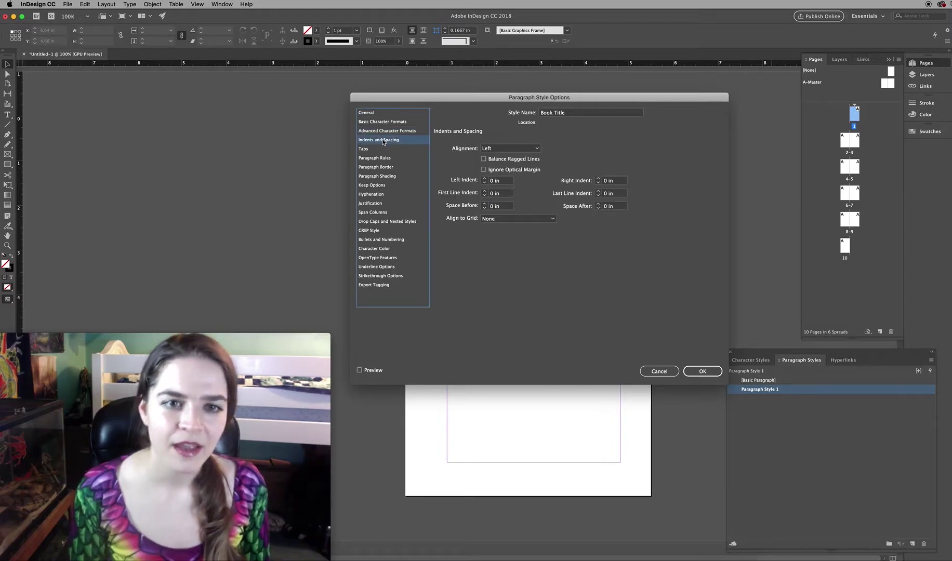
{"action": "left_click", "coordinate": [535, 149]}
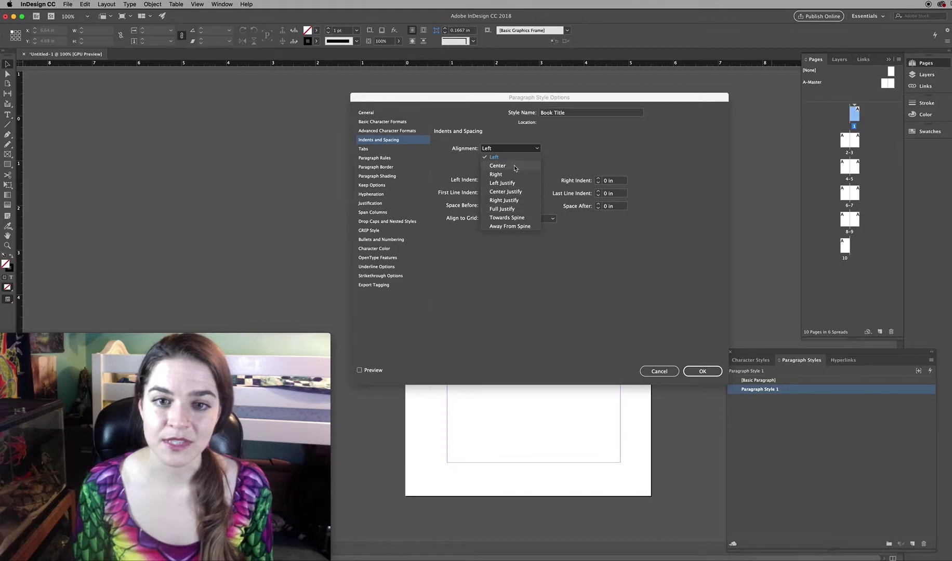
{"action": "left_click", "coordinate": [514, 165]}
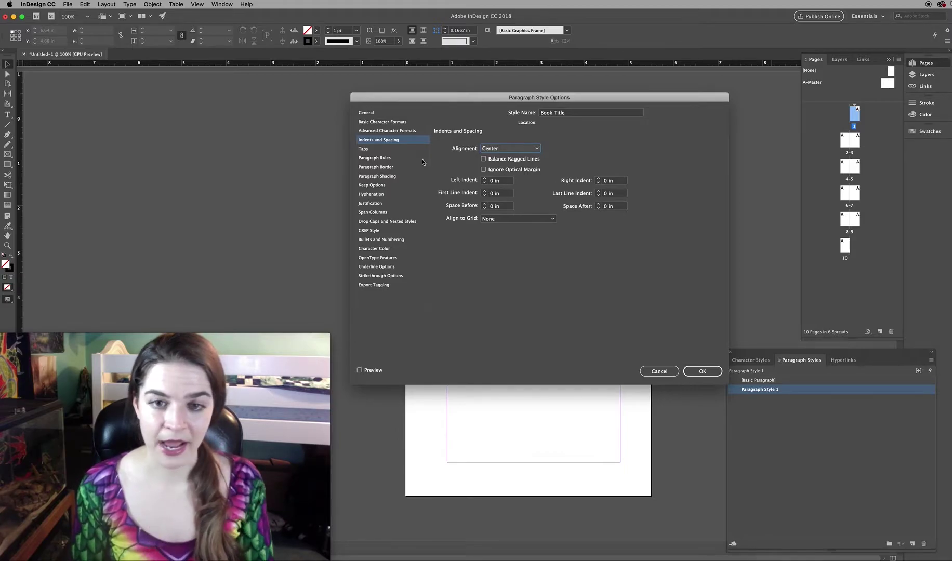
Set the Book Title style's keep options so that its paragraph starts on the next page
{"action": "left_click", "coordinate": [382, 149]}
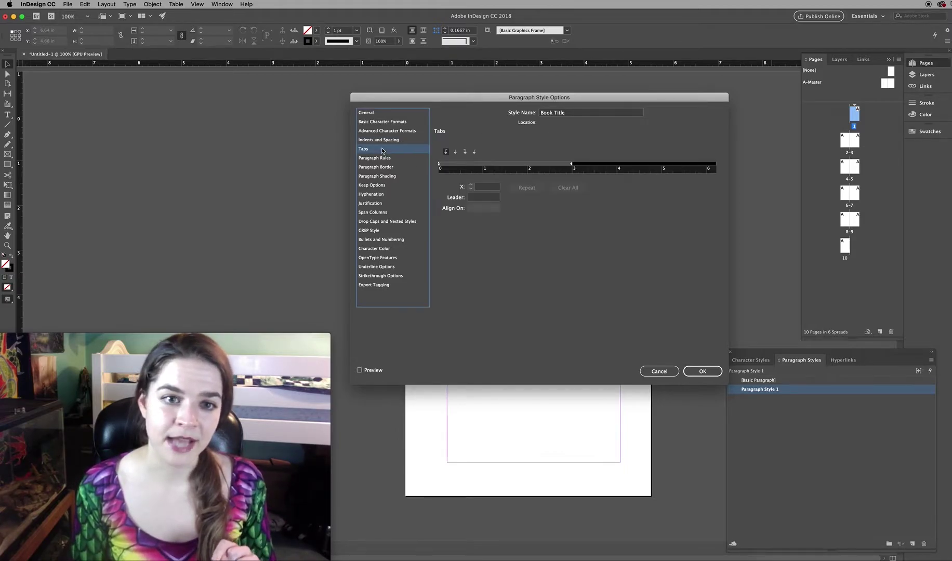
{"action": "left_click", "coordinate": [399, 159]}
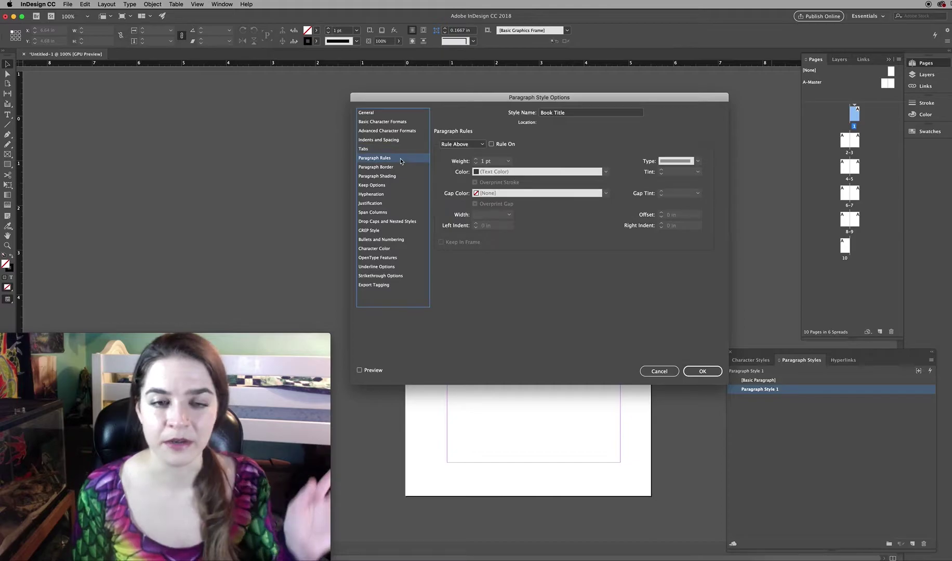
{"action": "left_click", "coordinate": [398, 168]}
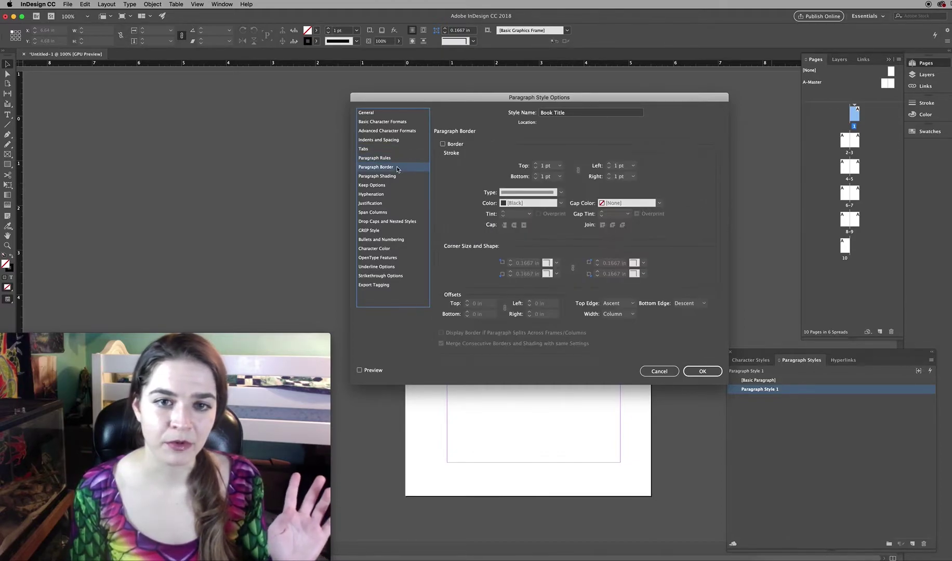
{"action": "left_click", "coordinate": [398, 177]}
{"action": "left_click", "coordinate": [391, 186]}
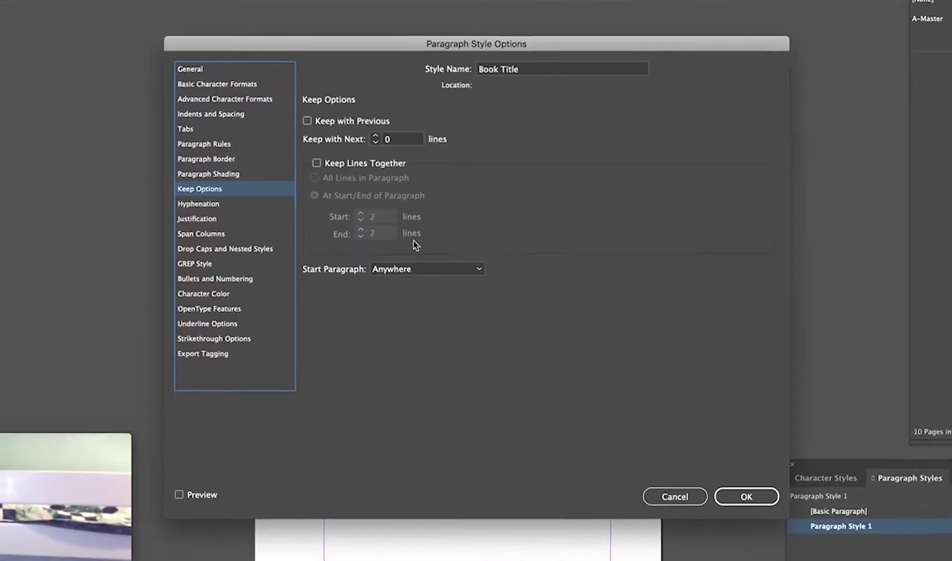
{"action": "left_click", "coordinate": [439, 269]}
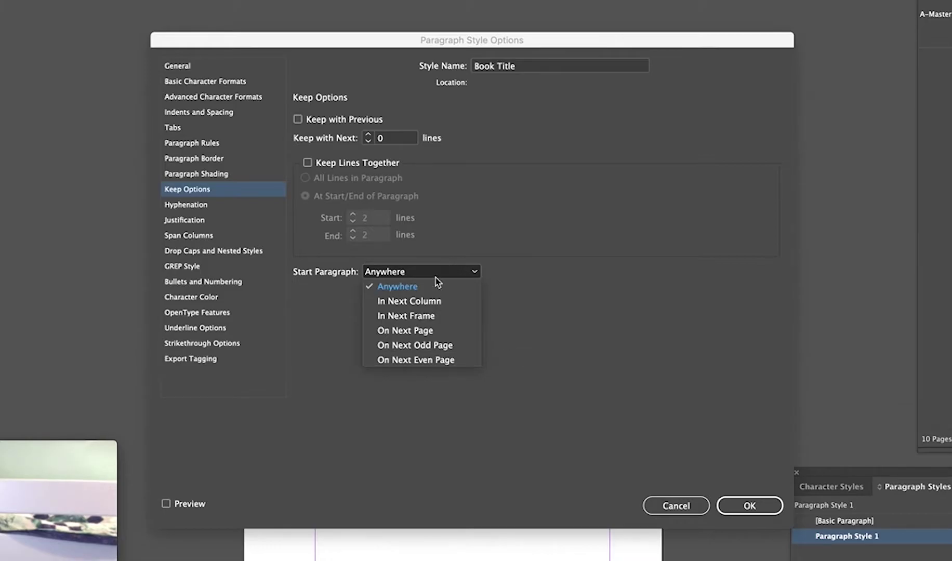
{"action": "left_click", "coordinate": [425, 332]}
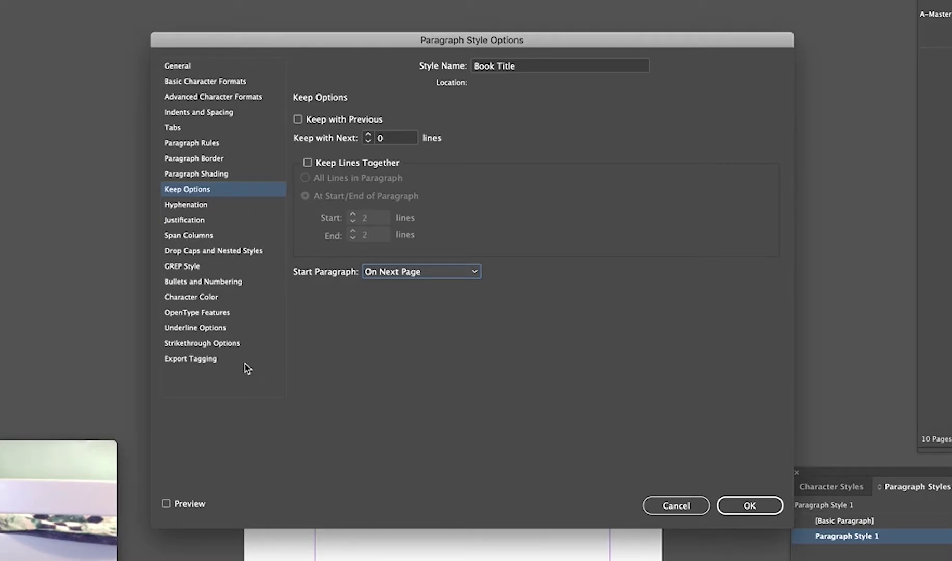
Review the style's remaining options, from hyphenation, justification and column spanning through drop caps, bullets and OpenType features to underline and strikethrough
{"action": "left_click", "coordinate": [206, 207]}
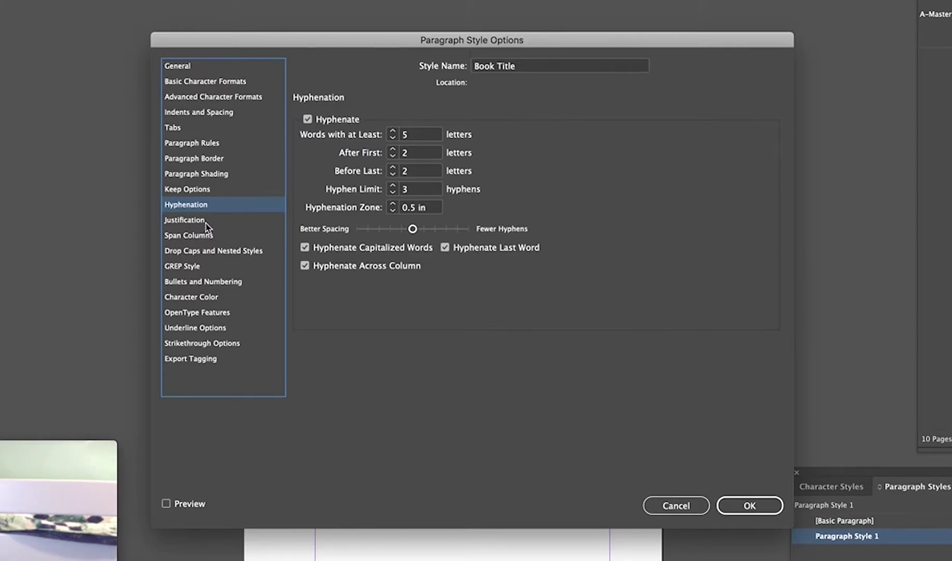
{"action": "left_click", "coordinate": [207, 222]}
{"action": "left_click", "coordinate": [221, 235]}
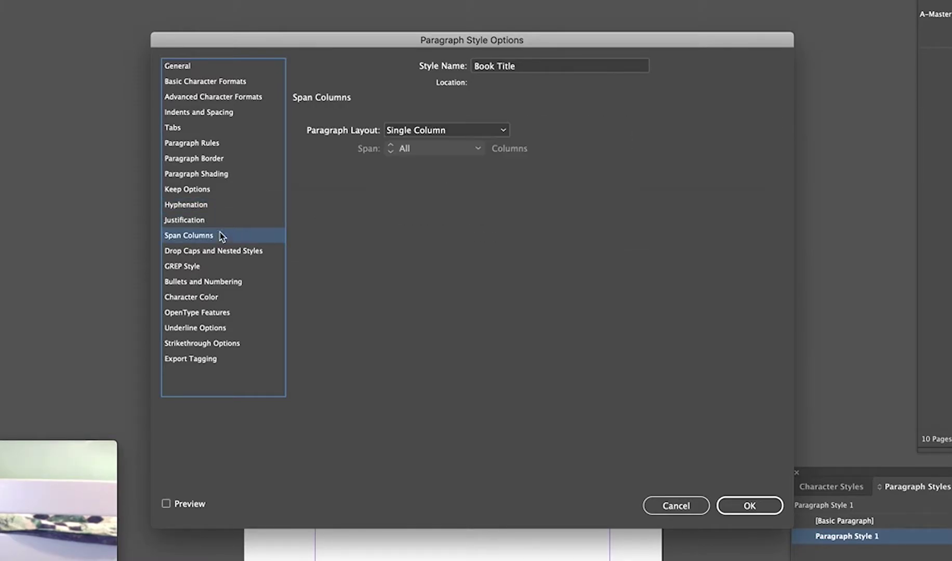
{"action": "left_click", "coordinate": [238, 253]}
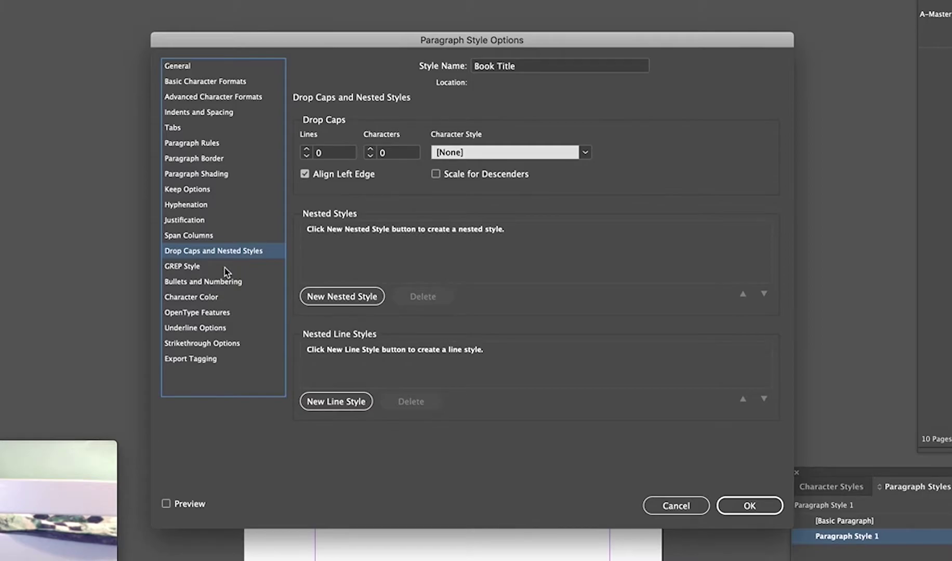
{"action": "left_click", "coordinate": [227, 267]}
{"action": "left_click", "coordinate": [230, 282]}
{"action": "left_click", "coordinate": [226, 297]}
{"action": "left_click", "coordinate": [231, 314]}
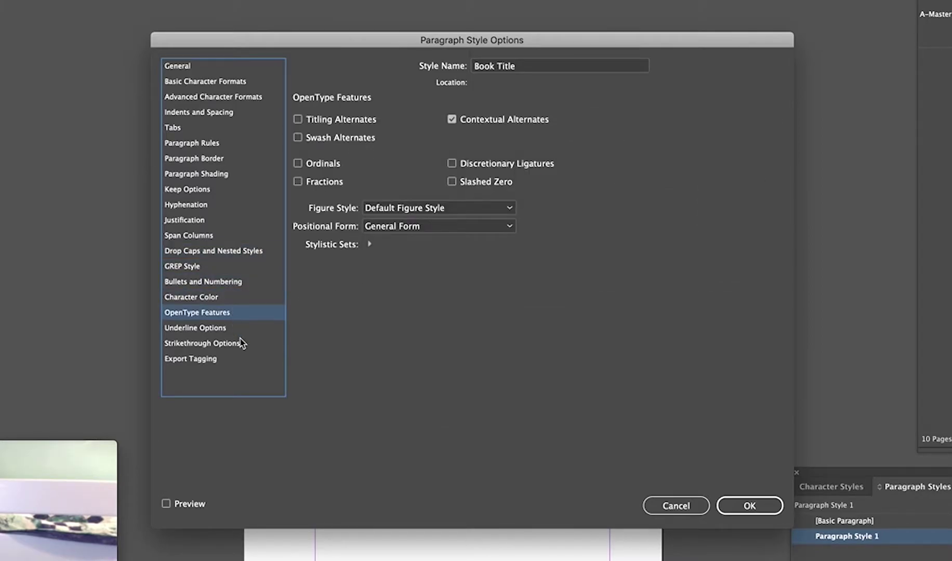
{"action": "left_click", "coordinate": [238, 328]}
{"action": "left_click", "coordinate": [244, 349]}
Set the style's EPUB and HTML export tag to h1 and its class to book-title
{"action": "left_click", "coordinate": [237, 362]}
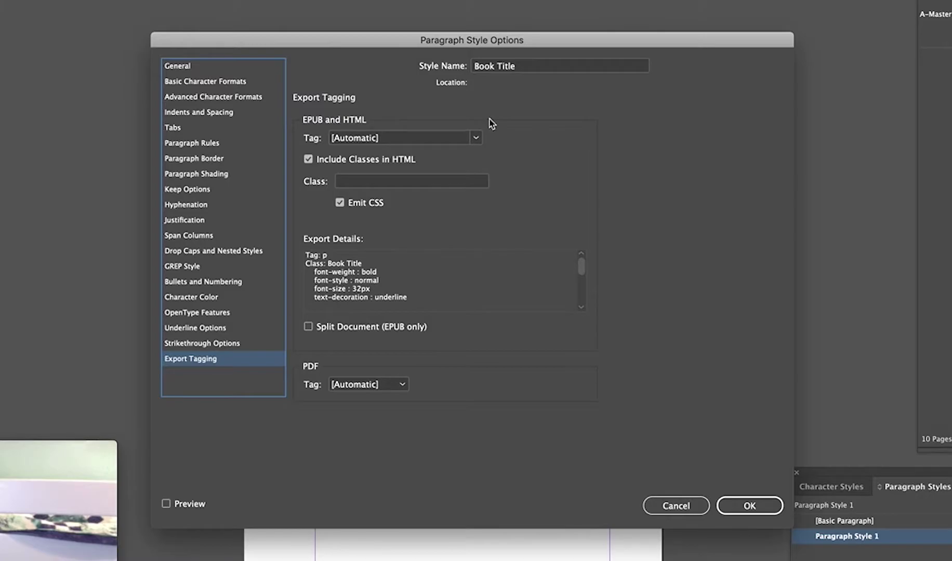
{"action": "left_click", "coordinate": [475, 138]}
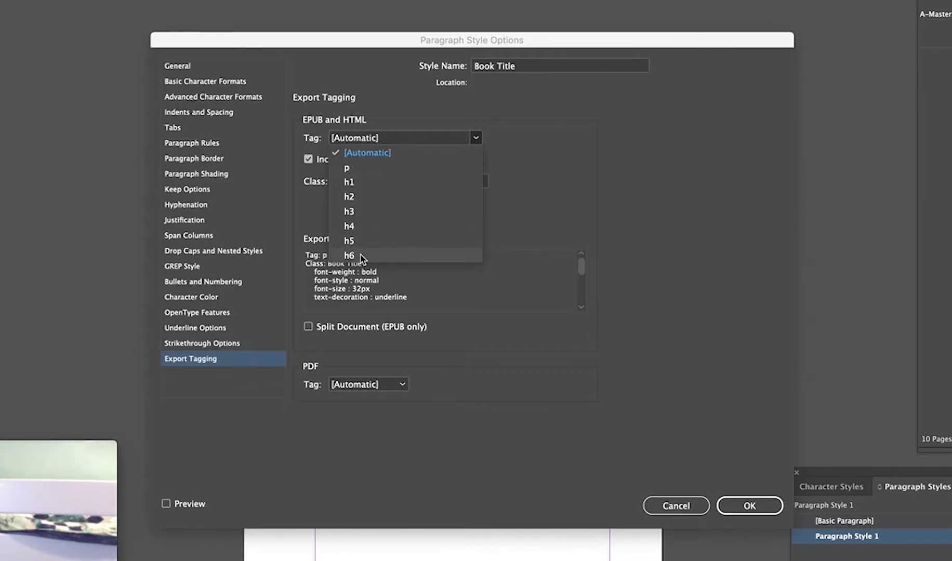
{"action": "left_click", "coordinate": [364, 183]}
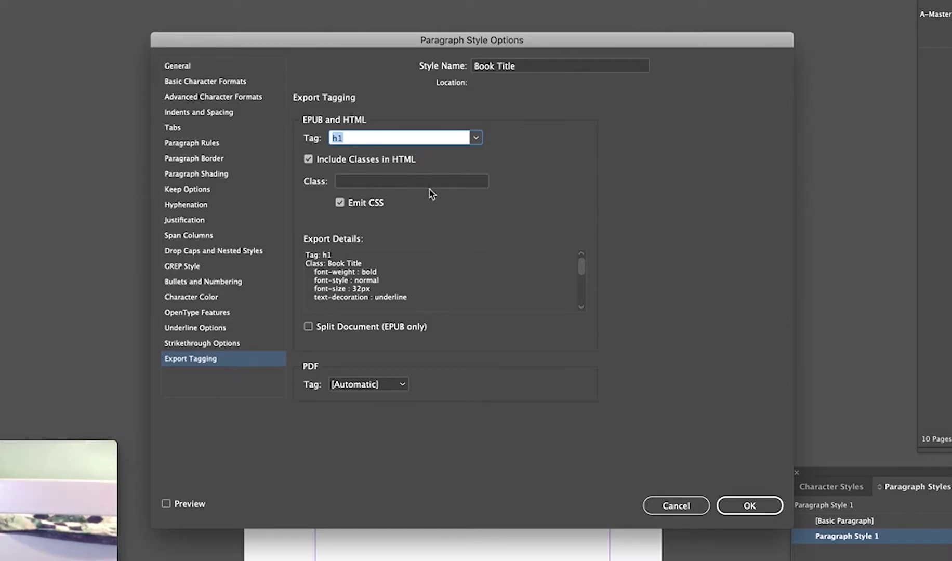
{"action": "left_click", "coordinate": [366, 181]}
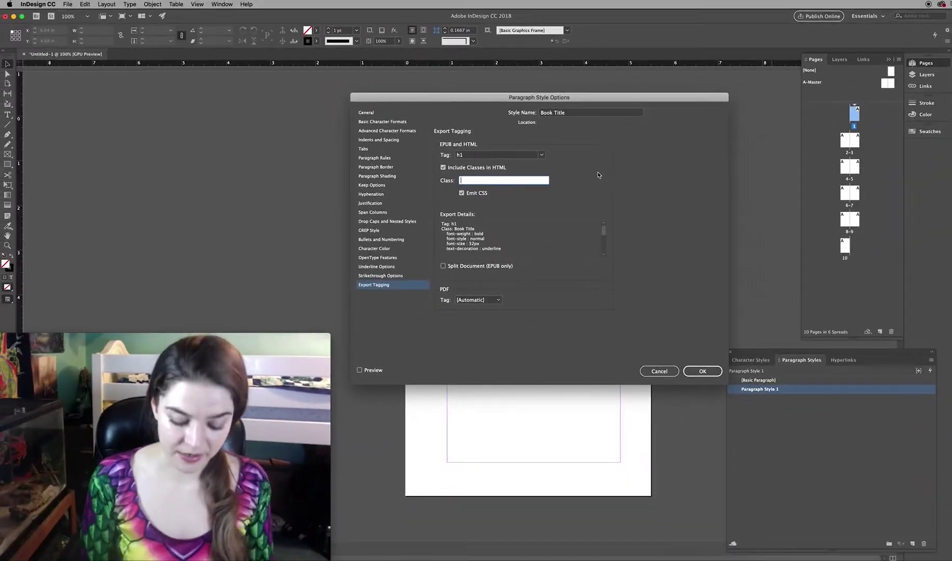
{"action": "type", "text": "book-title"}
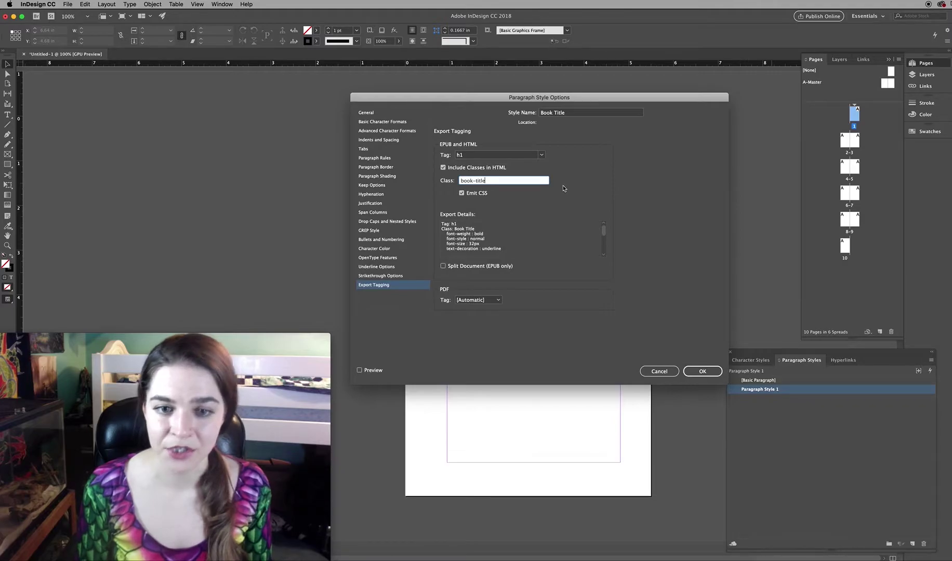
Save the Book Title style and draw a text frame about 3.875 x 3.55 in from the top margin on page 1
{"action": "left_click", "coordinate": [702, 371]}
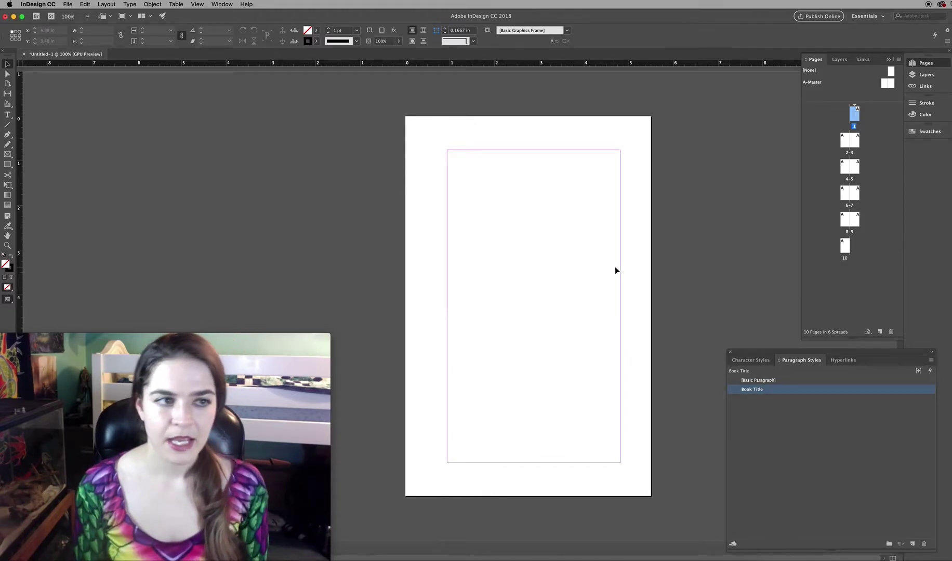
{"action": "key", "text": "t"}
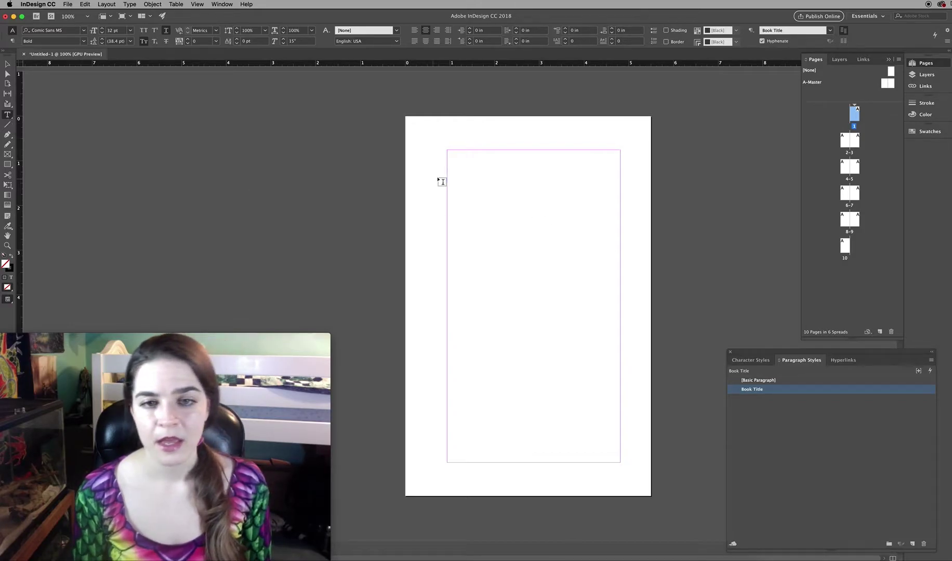
{"action": "left_click_drag", "start_coordinate": [451, 154], "coordinate": [623, 306]}
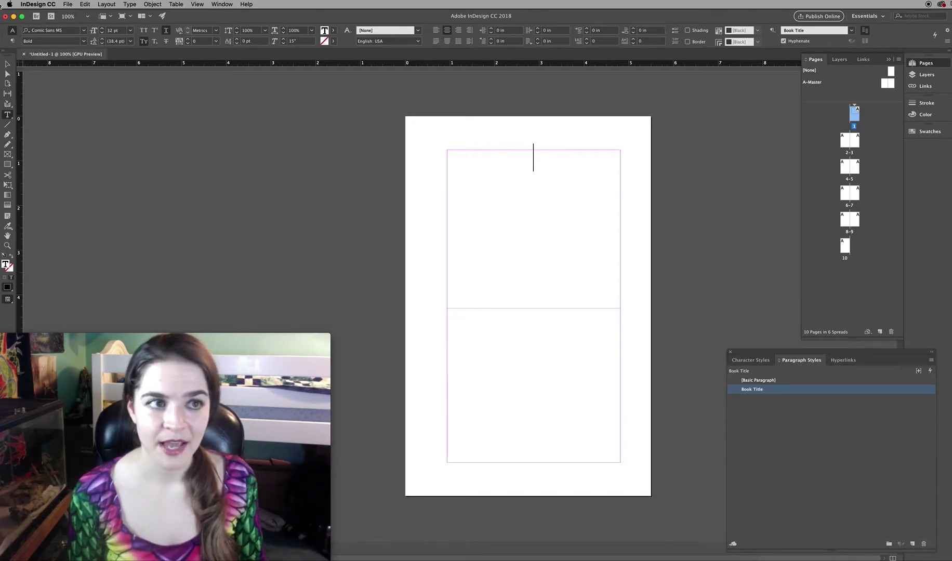
{"action": "left_click", "coordinate": [7, 65]}
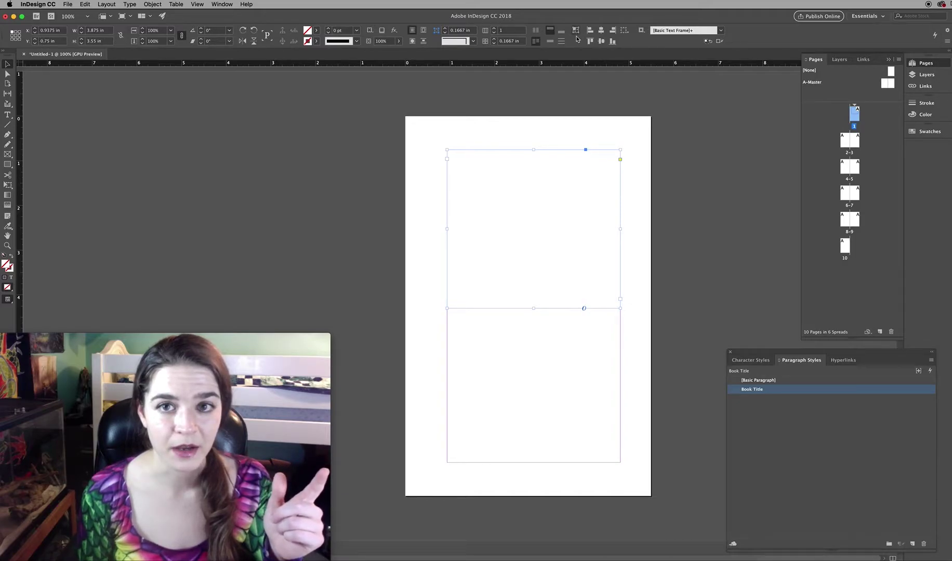
{"action": "left_click", "coordinate": [8, 117]}
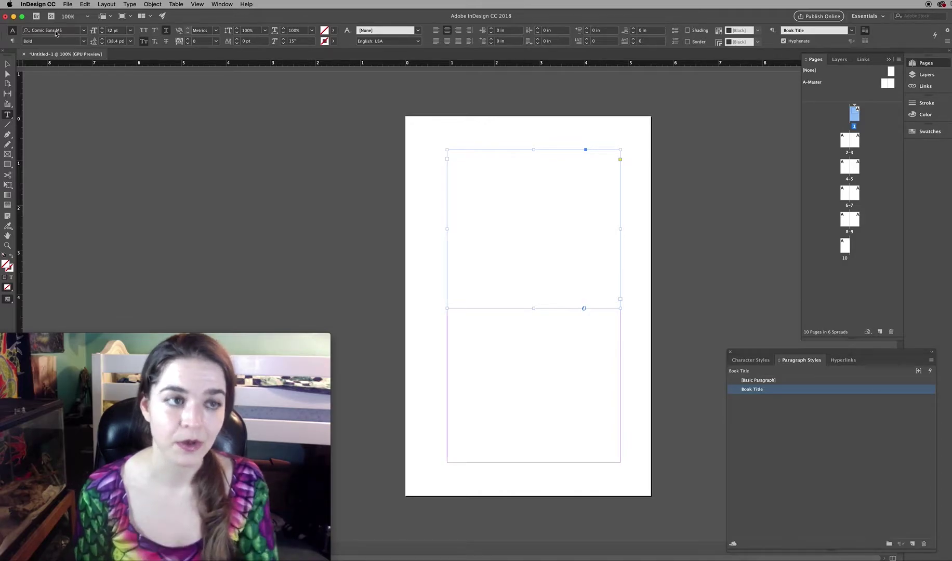
{"action": "left_click", "coordinate": [83, 44]}
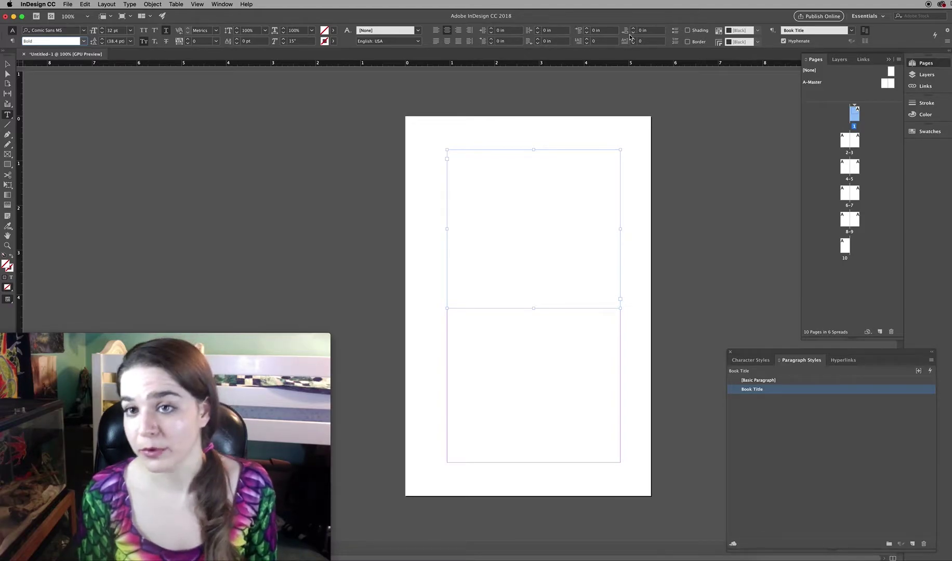
Enter the title "My Great Book" in the page 1 text frame
{"action": "left_click", "coordinate": [534, 171]}
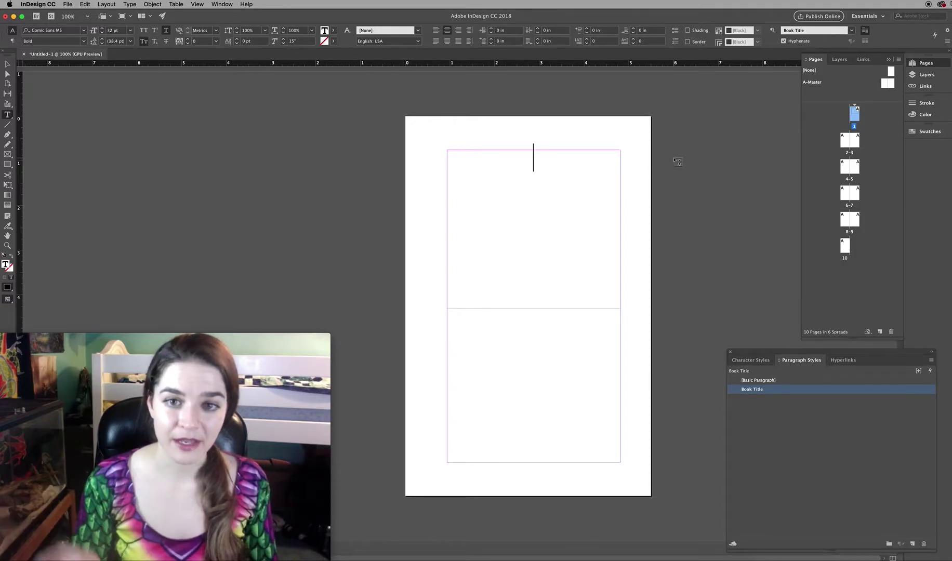
{"action": "type", "text": "My"}
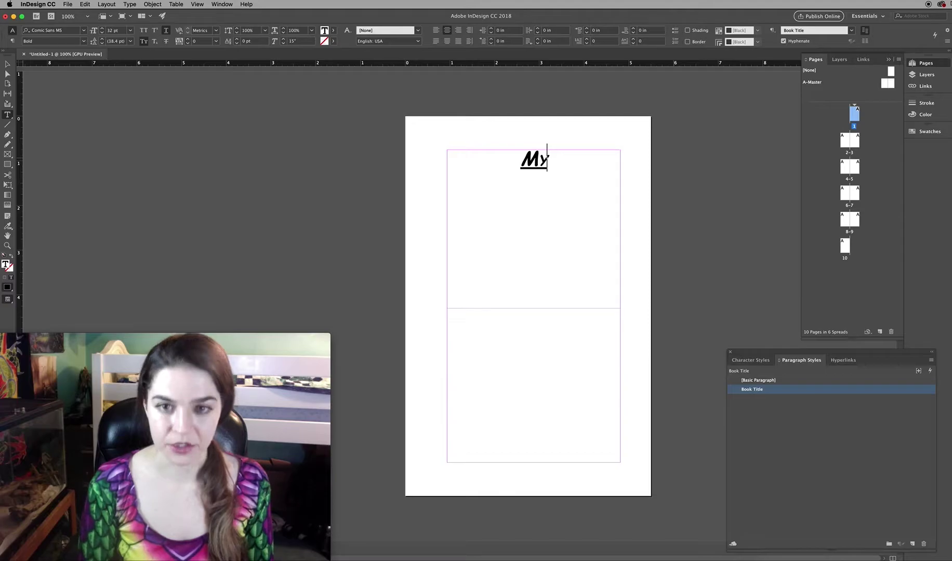
{"action": "type", "text": " Great "}
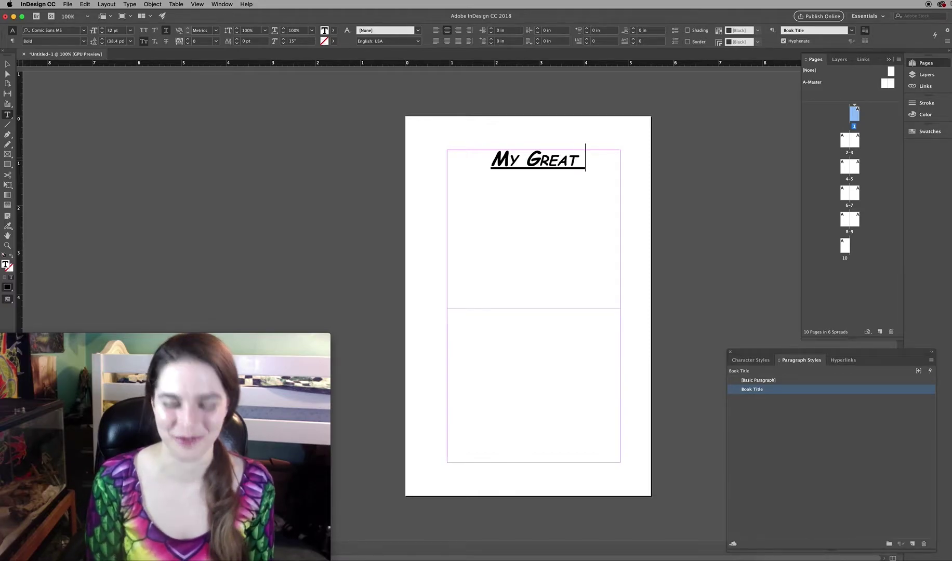
{"action": "type", "text": "Book"}
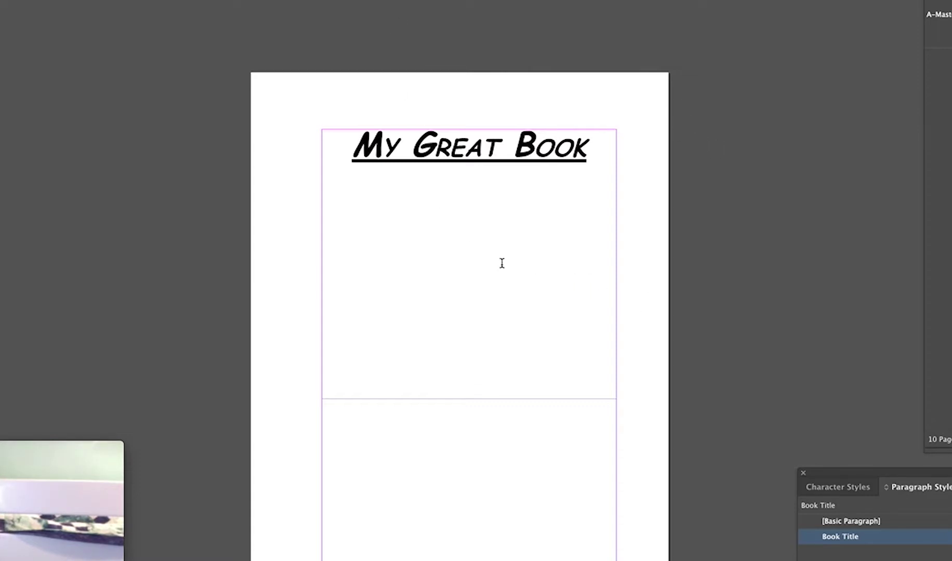
Set the Book Title style's keep options so that its paragraphs can start anywhere, and save the style
{"action": "left_click", "coordinate": [587, 141]}
{"action": "double_click", "coordinate": [885, 540]}
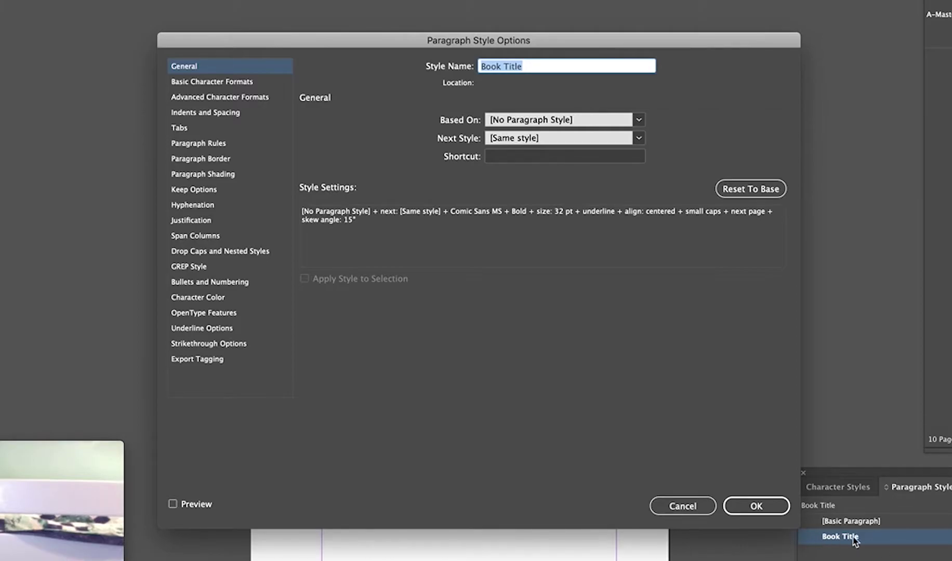
{"action": "left_click", "coordinate": [218, 189]}
{"action": "left_click", "coordinate": [438, 272]}
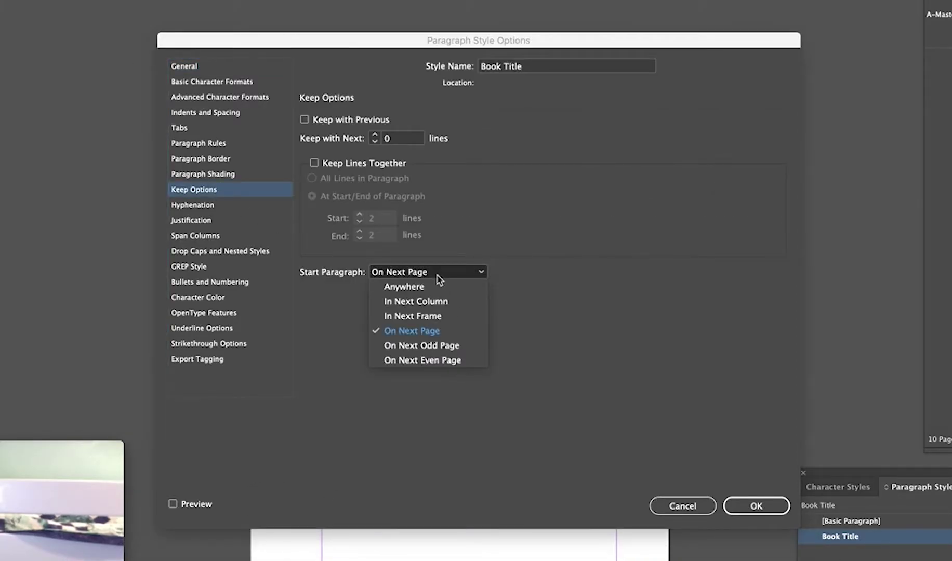
{"action": "left_click", "coordinate": [403, 297]}
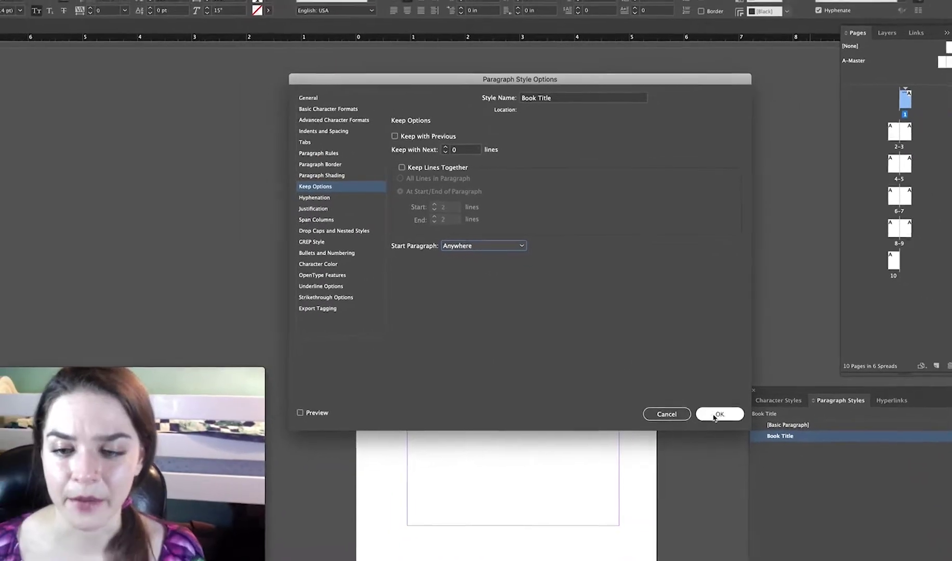
{"action": "left_click", "coordinate": [730, 440]}
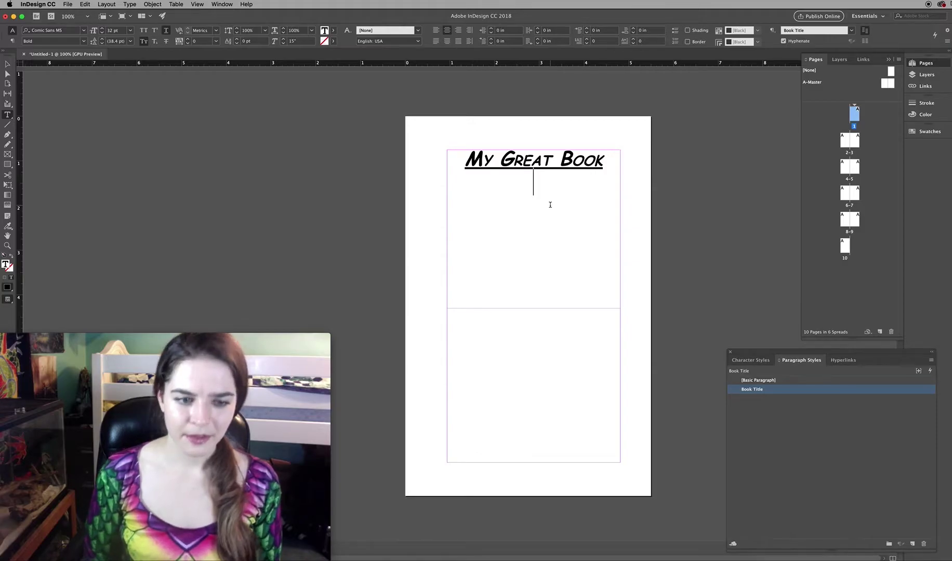
Add "by" and the author's full name on separate lines below the title
{"action": "key", "text": "Return"}
{"action": "type", "text": "by"}
{"action": "key", "text": "Return"}
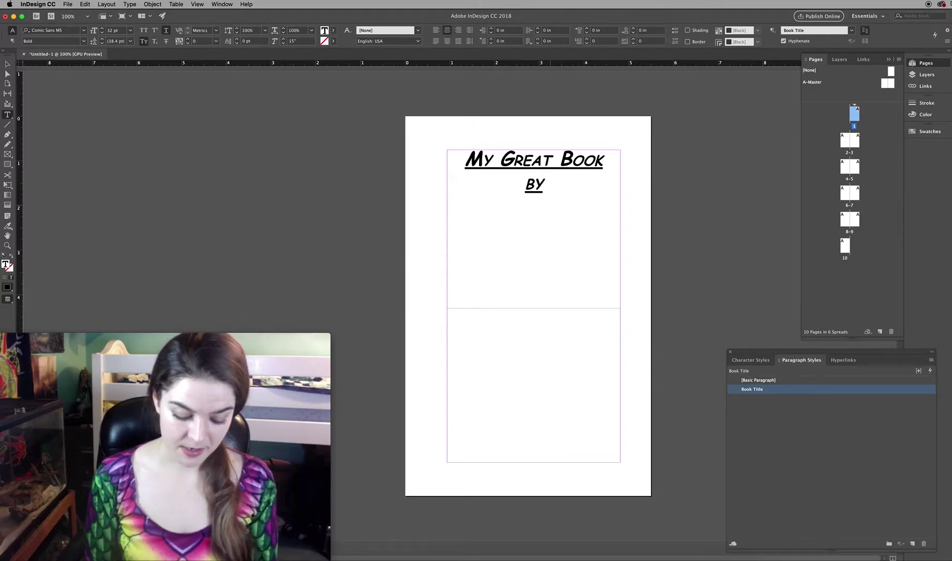
{"action": "type", "text": "Elana A. Mugd"}
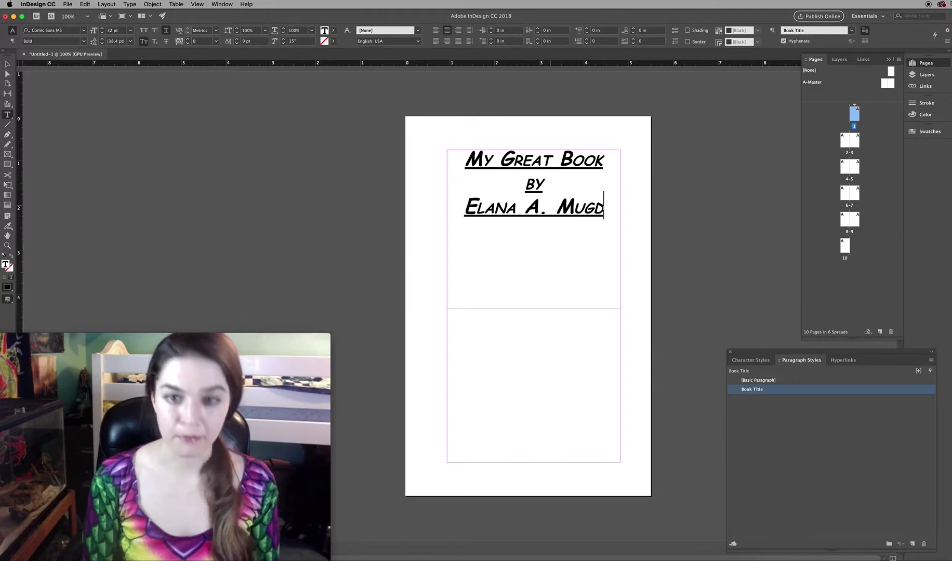
{"action": "type", "text": "an"}
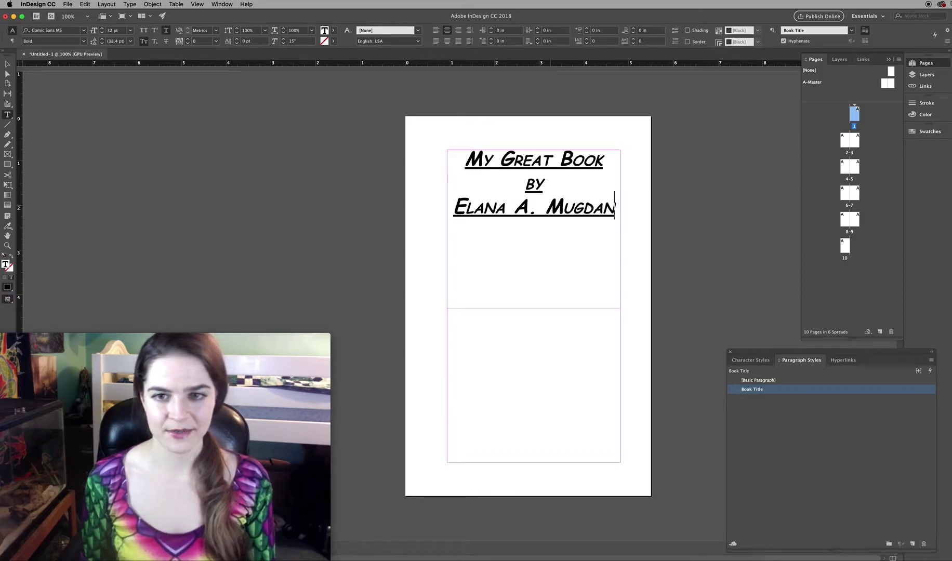
{"action": "key", "text": "Escape"}
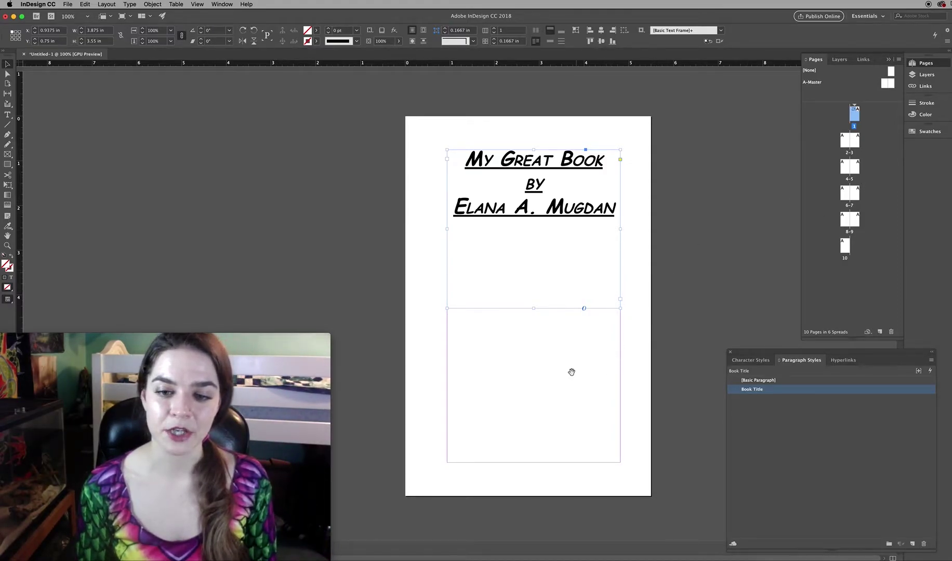
Draw a text frame on page 2 from the top margin, spanning the width between the side margins and ending above the bottom margin
{"action": "scroll", "coordinate": [572, 372], "scroll_direction": "down", "scroll_amount": 10}
{"action": "scroll", "coordinate": [571, 372], "scroll_direction": "left", "scroll_amount": 4}
{"action": "scroll", "coordinate": [598, 332], "scroll_direction": "down", "scroll_amount": 5}
{"action": "scroll", "coordinate": [597, 332], "scroll_direction": "left", "scroll_amount": 1}
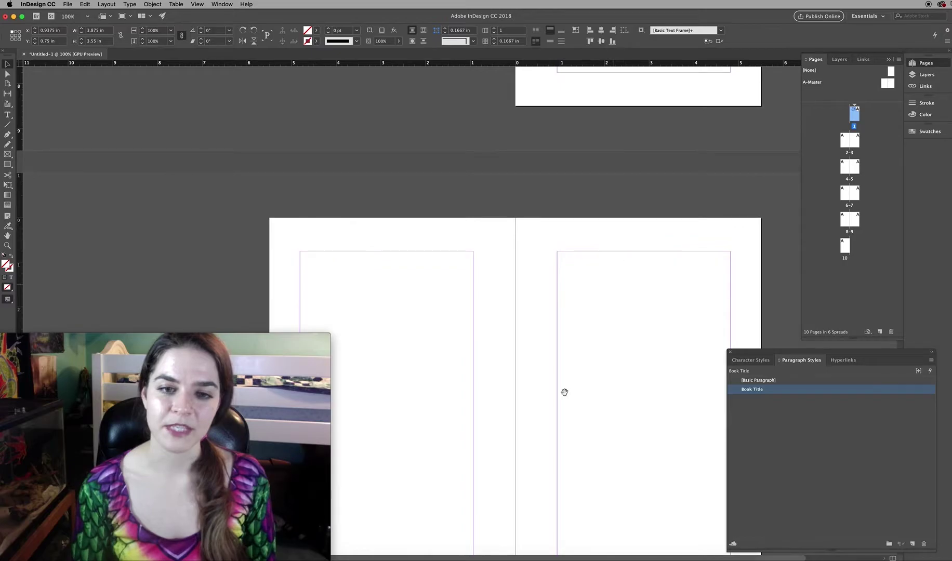
{"action": "scroll", "coordinate": [597, 313], "scroll_direction": "up", "scroll_amount": 1}
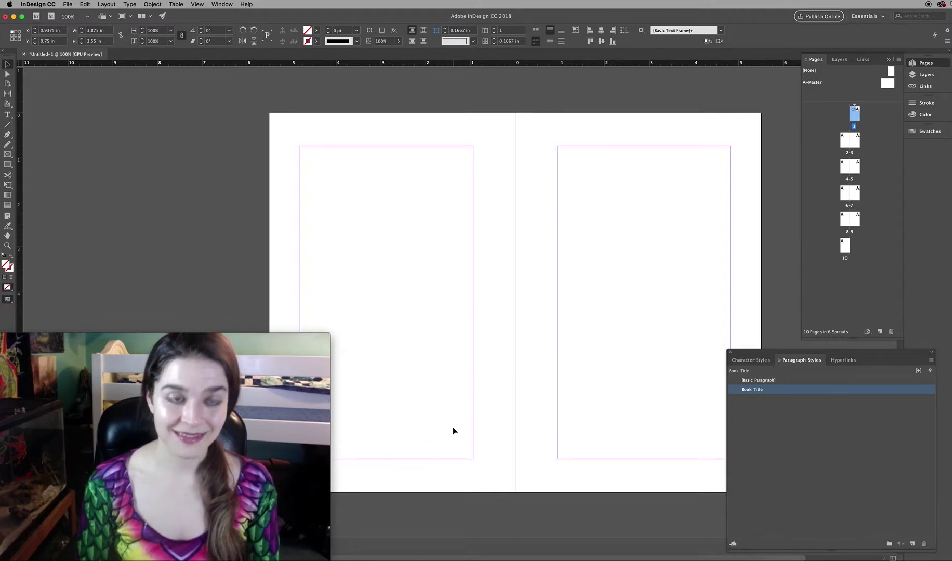
{"action": "key", "text": "t"}
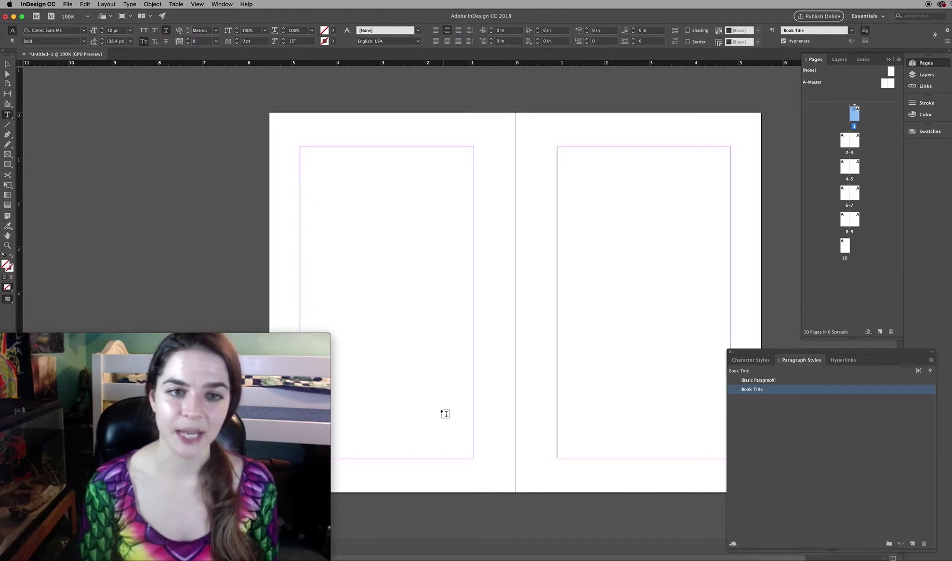
{"action": "left_click_drag", "start_coordinate": [301, 148], "coordinate": [474, 395]}
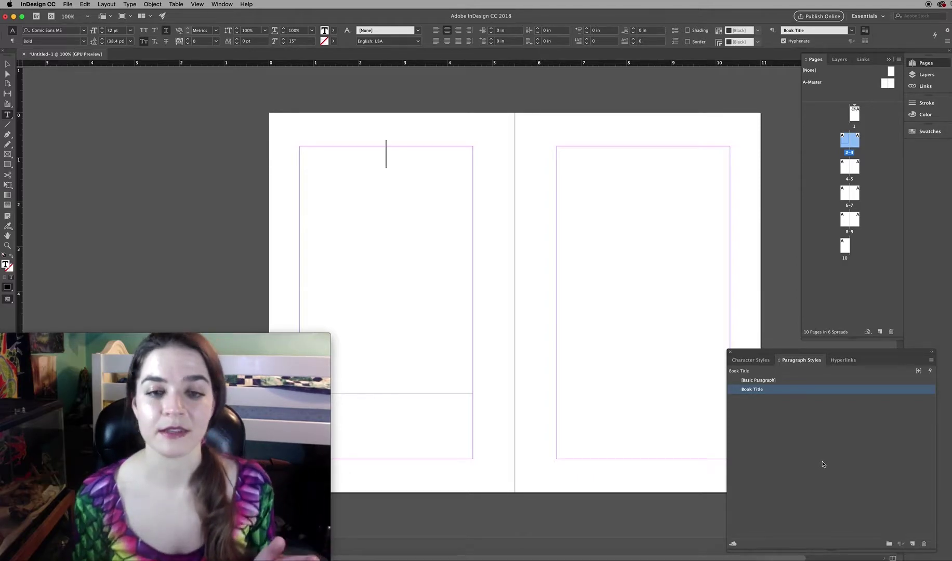
Create a paragraph style named Copyright, based on [Basic Paragraph] and with [Basic Paragraph] as its next style
{"action": "left_click", "coordinate": [913, 544]}
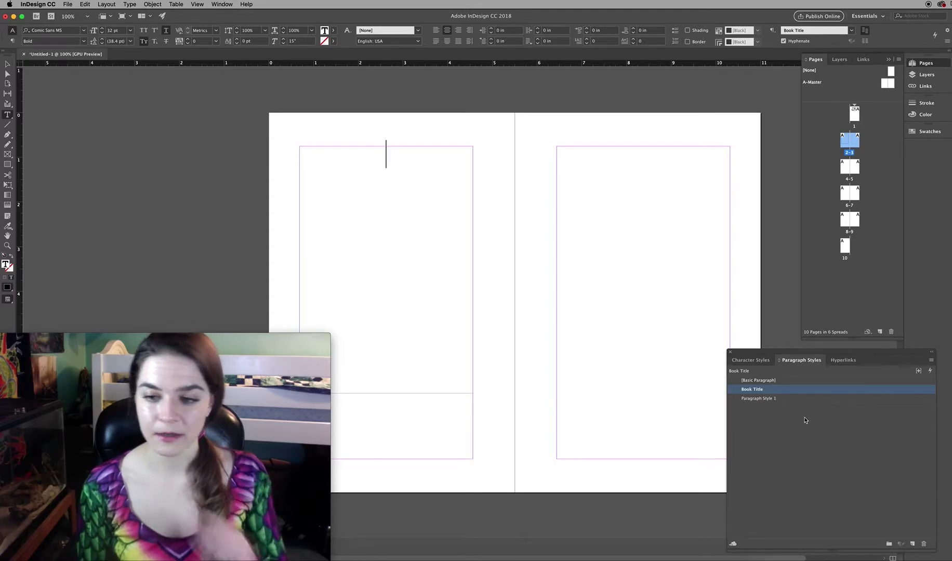
{"action": "double_click", "coordinate": [778, 401]}
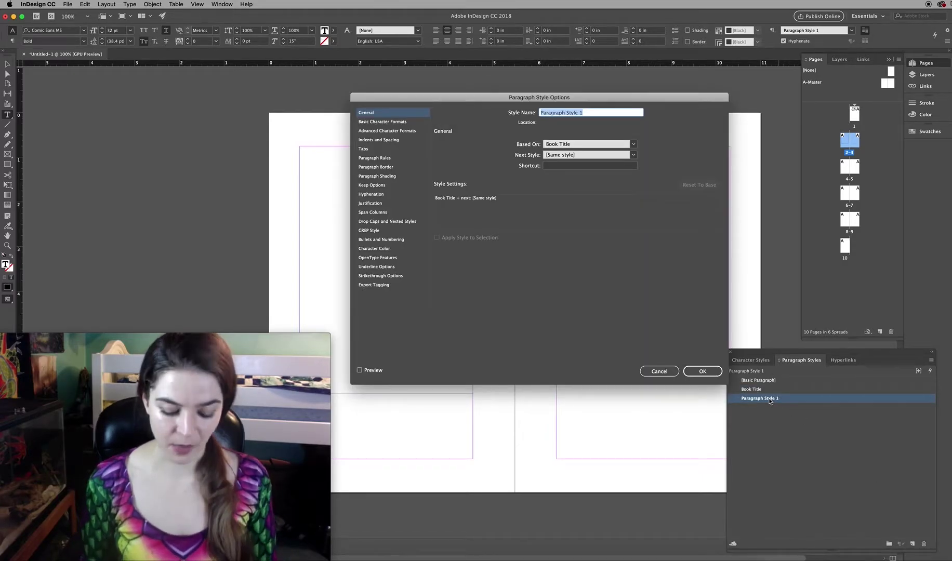
{"action": "type", "text": "Copyright"}
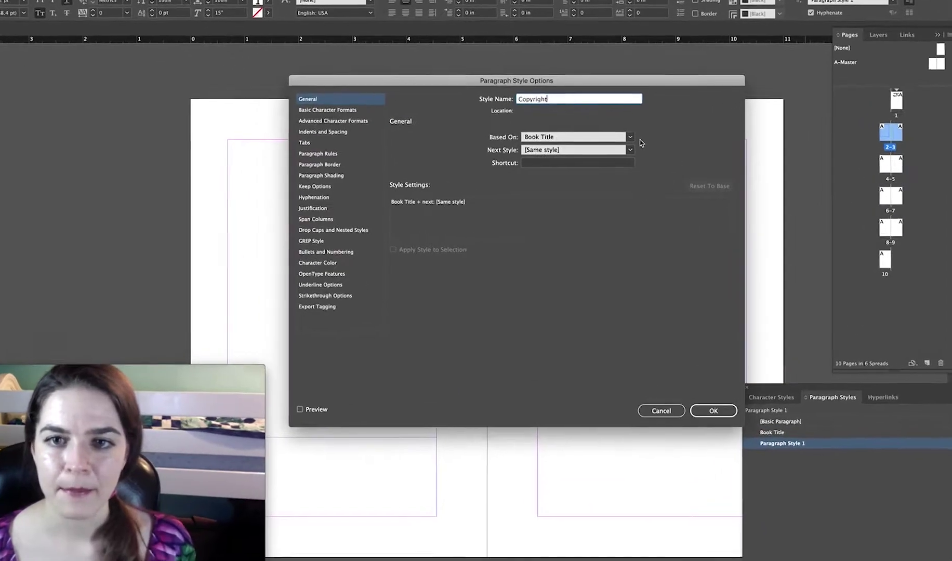
{"action": "left_click", "coordinate": [633, 144]}
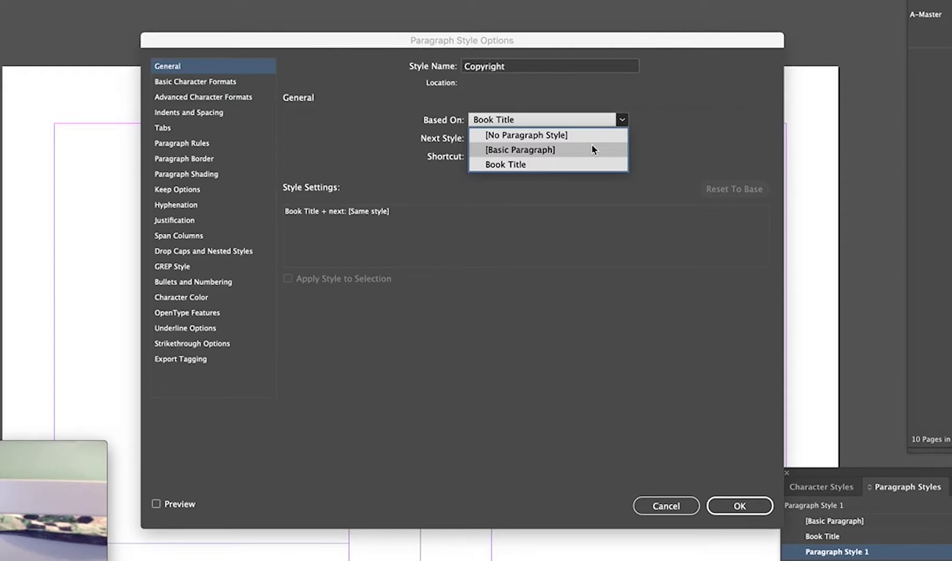
{"action": "left_click", "coordinate": [591, 150]}
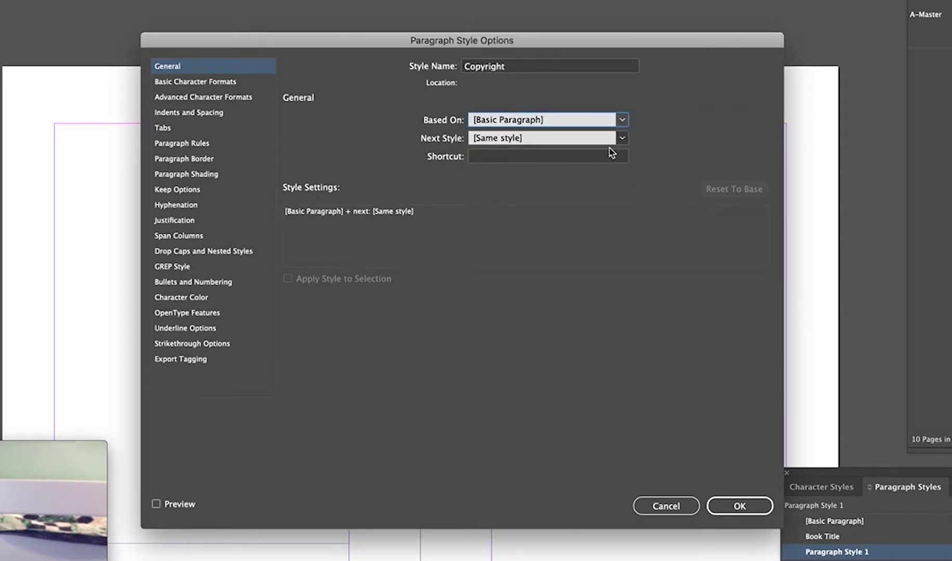
{"action": "left_click", "coordinate": [621, 138]}
{"action": "left_click", "coordinate": [522, 124]}
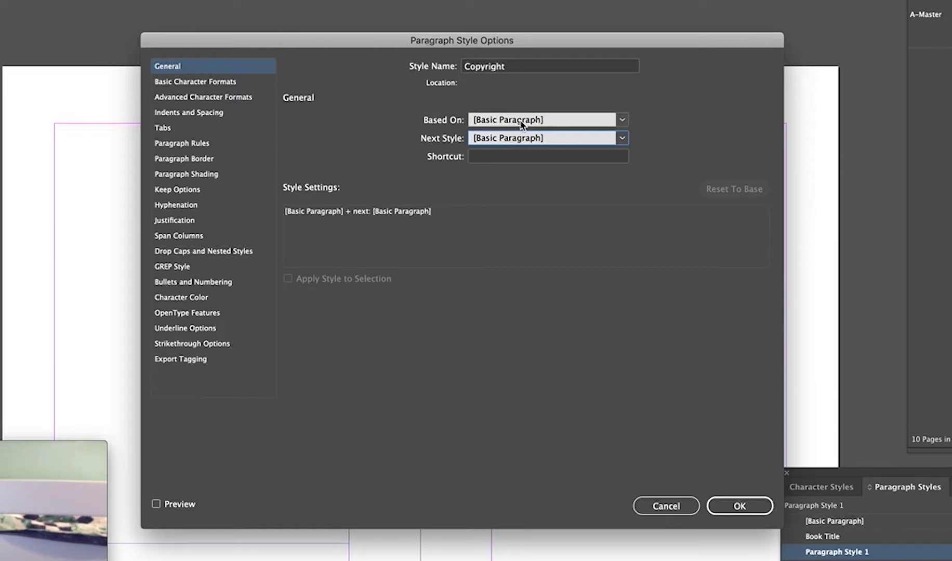
Try [No Paragraph Style] as the Copyright style's next style and return it to [Basic Paragraph]
{"action": "left_click", "coordinate": [621, 121]}
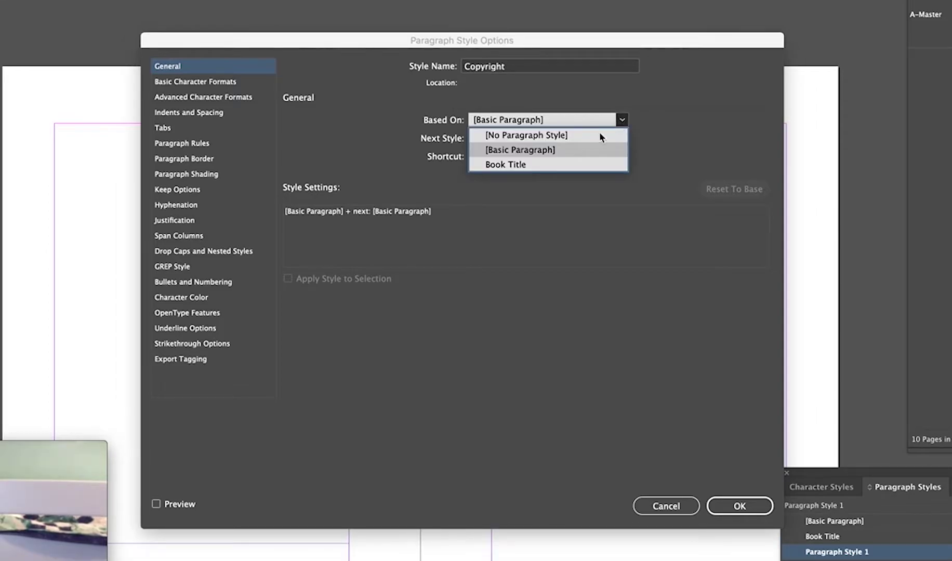
{"action": "left_click", "coordinate": [678, 120]}
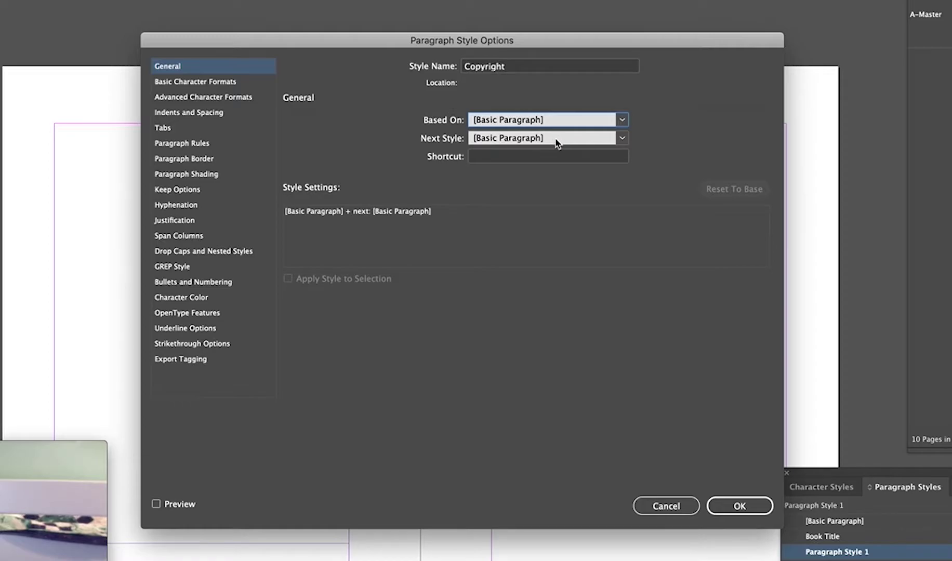
{"action": "left_click", "coordinate": [622, 139]}
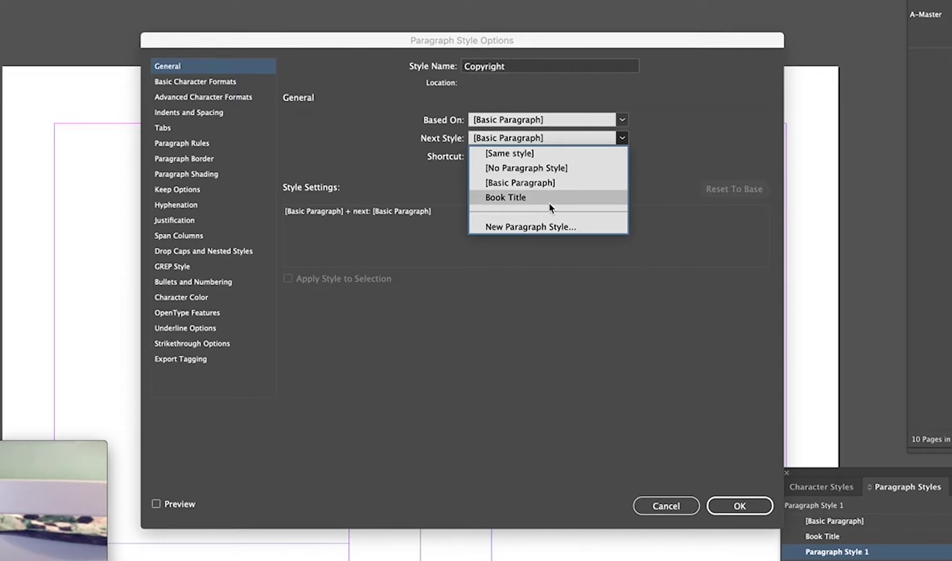
{"action": "left_click", "coordinate": [592, 178]}
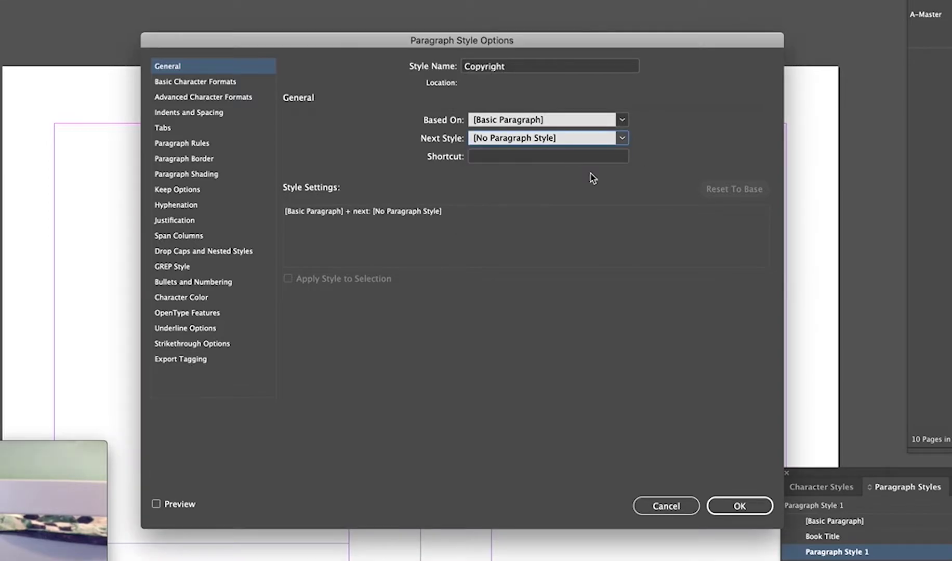
{"action": "left_click", "coordinate": [622, 137]}
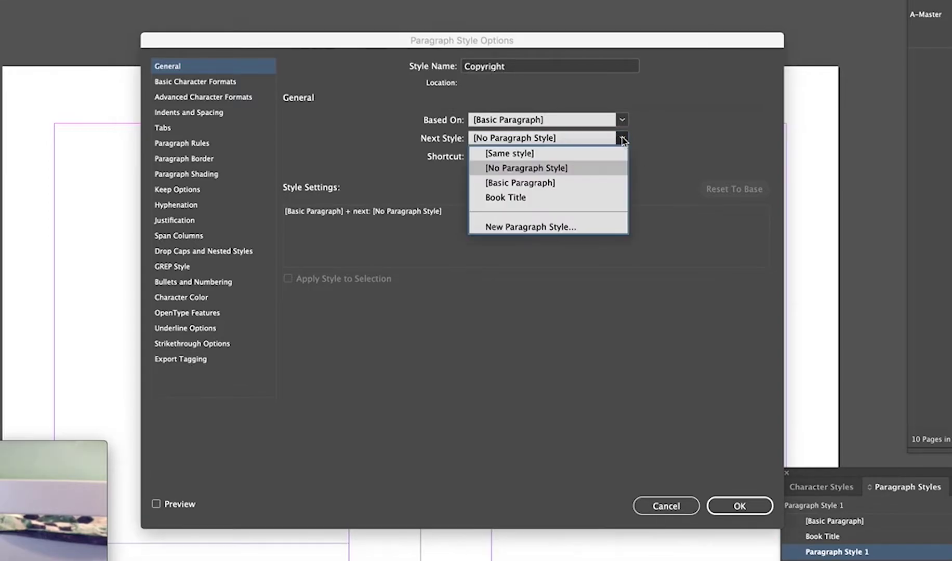
{"action": "left_click", "coordinate": [578, 183]}
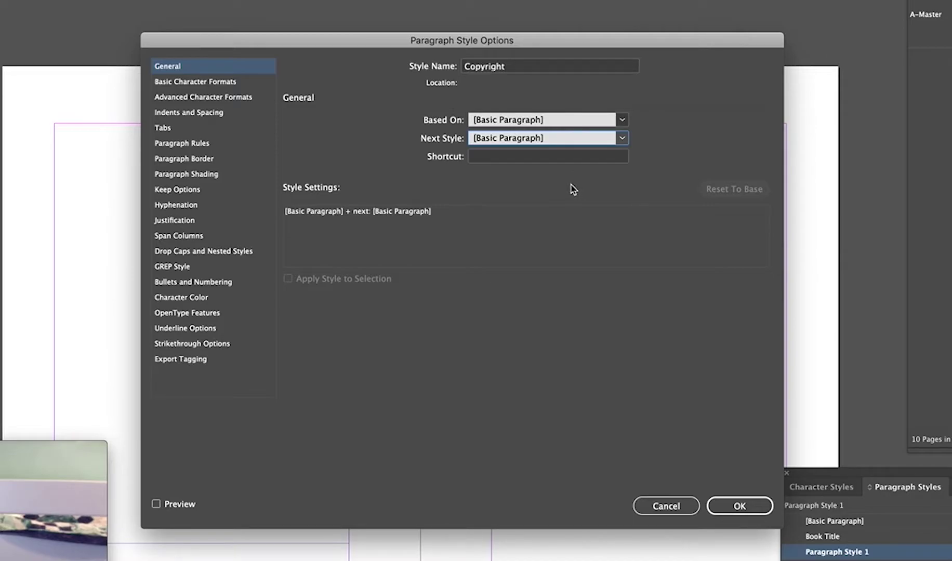
Make paragraphs in the Copyright style start on the next page through its keep options
{"action": "left_click", "coordinate": [198, 190]}
{"action": "left_click", "coordinate": [425, 272]}
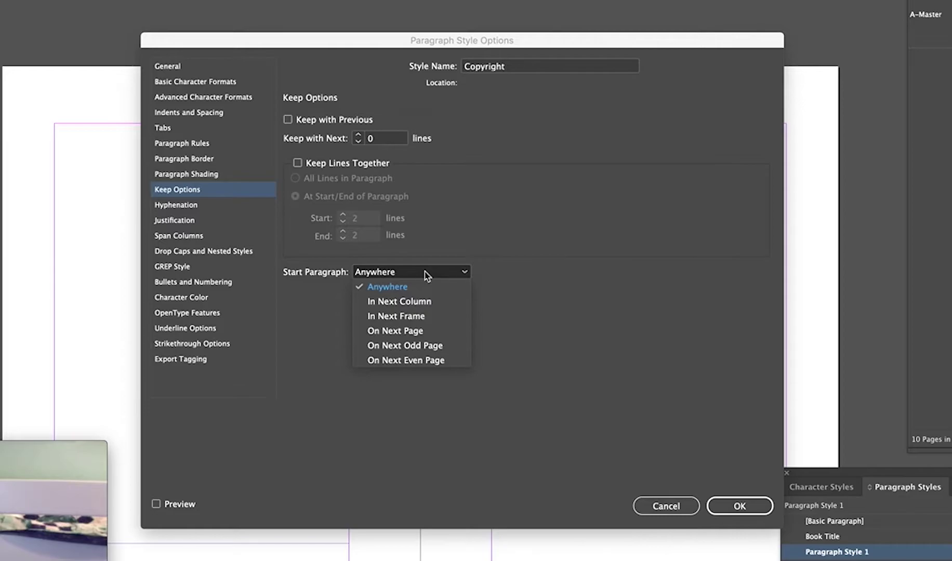
{"action": "left_click", "coordinate": [432, 333]}
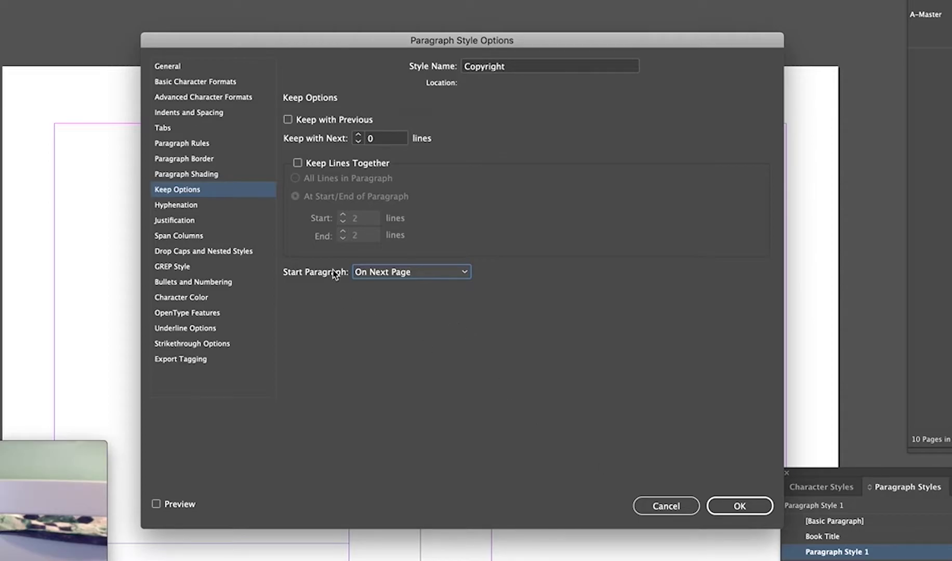
{"action": "left_click", "coordinate": [409, 276]}
{"action": "left_click", "coordinate": [486, 274]}
Set the Copyright style's next style to [Same style] and save the new style
{"action": "left_click", "coordinate": [220, 85]}
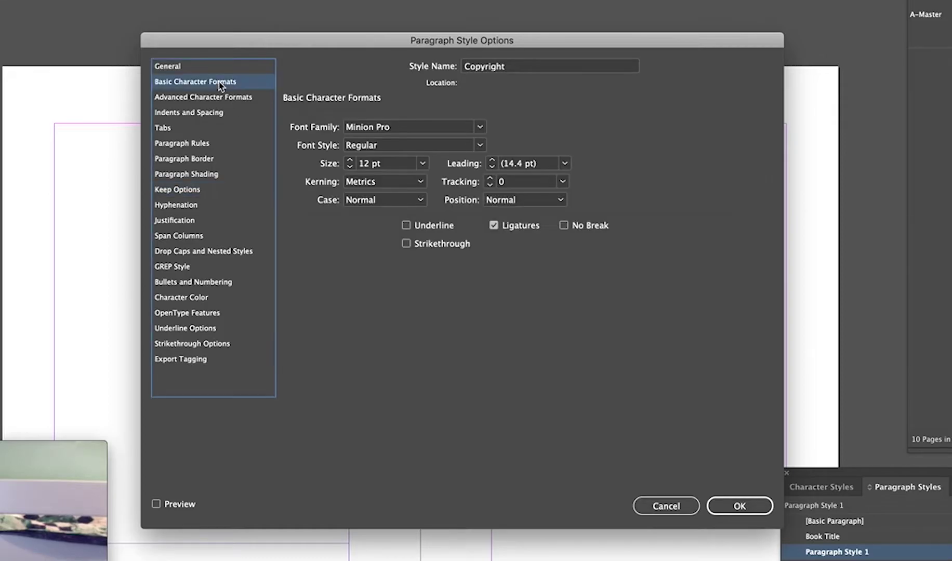
{"action": "left_click", "coordinate": [193, 67]}
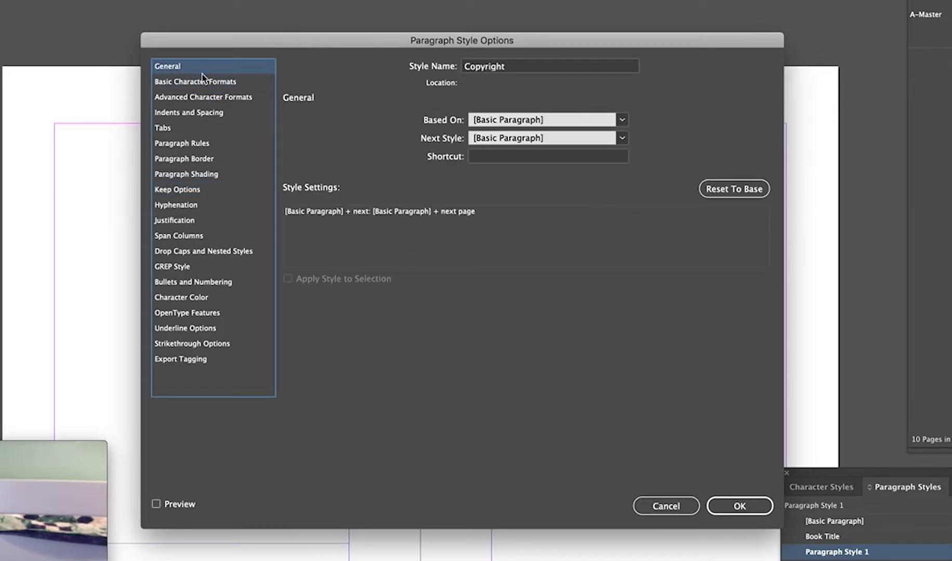
{"action": "left_click", "coordinate": [561, 138]}
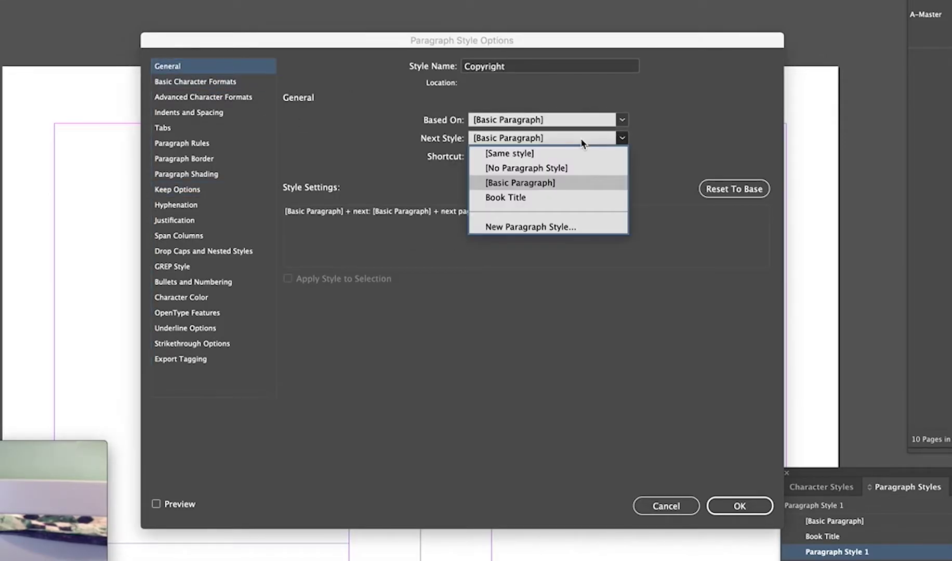
{"action": "left_click", "coordinate": [556, 153]}
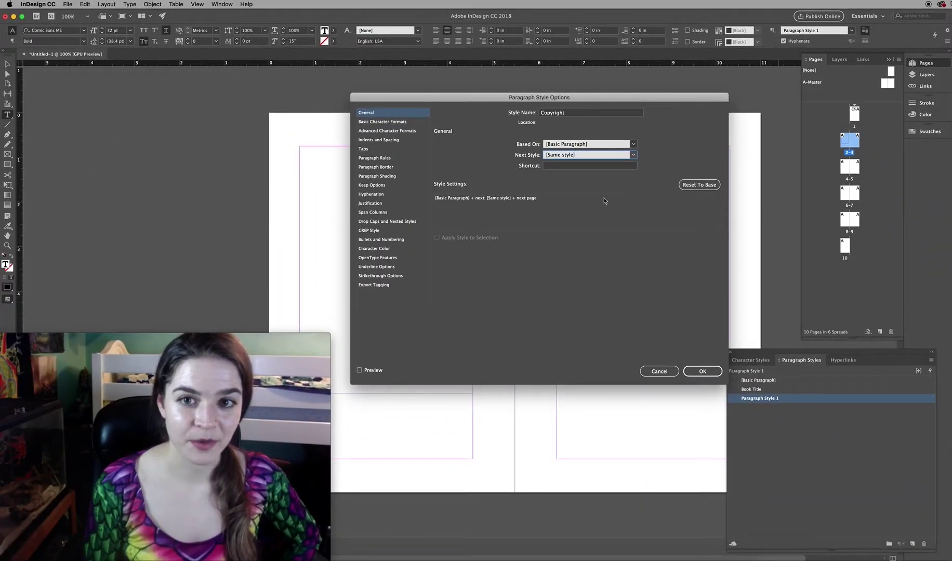
{"action": "left_click", "coordinate": [702, 371]}
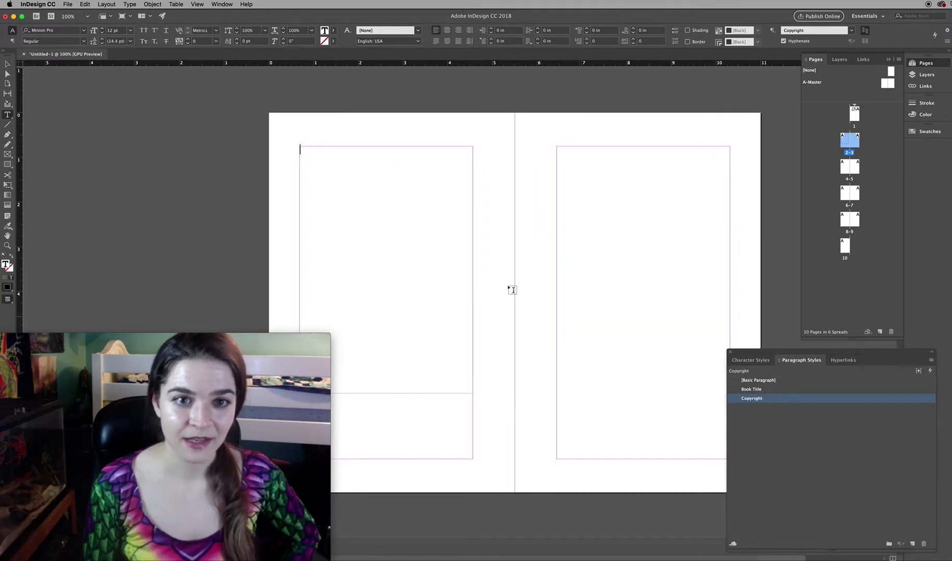
Enter "copyright 2018 me" in the text frame on page 2
{"action": "type", "text": "copy"}
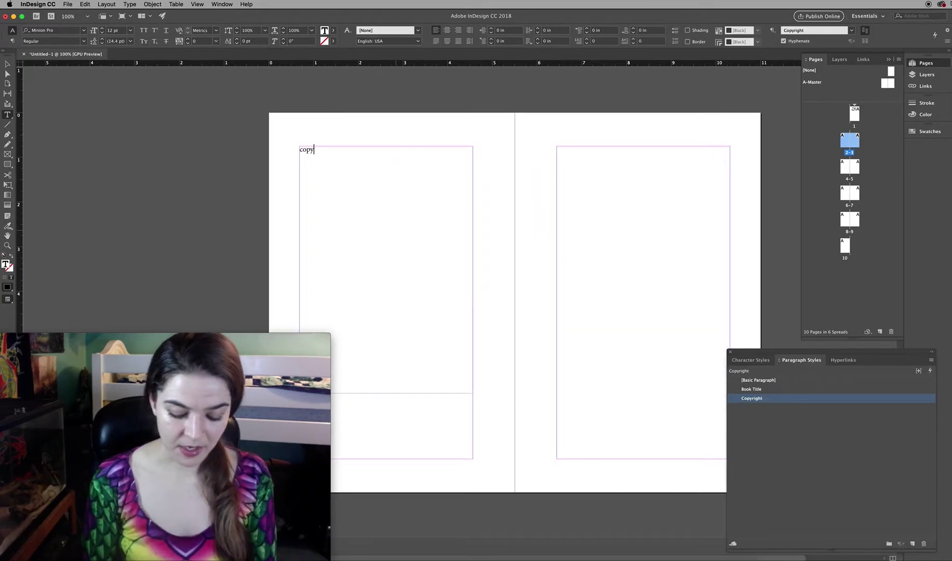
{"action": "type", "text": "right 2018 me"}
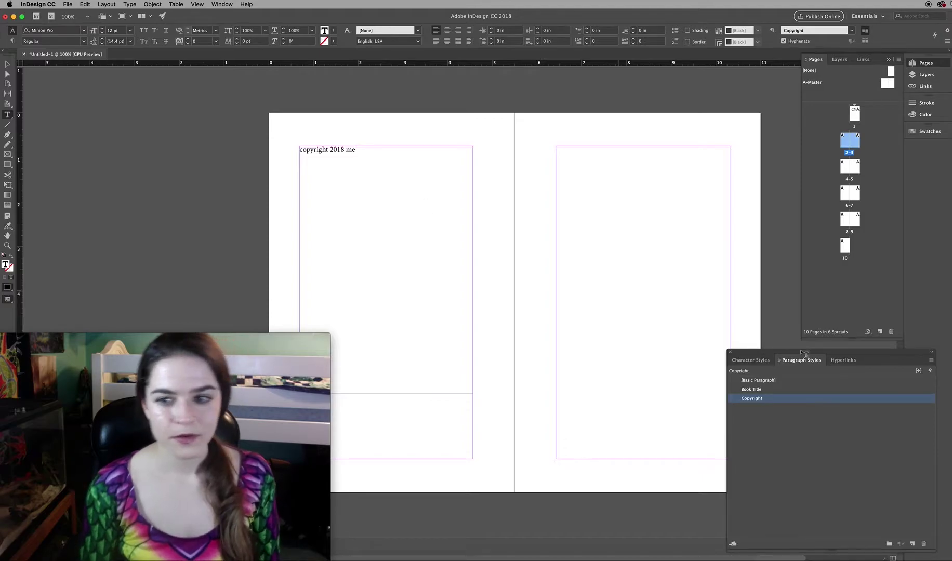
Change the Copyright style's next style to [Basic Paragraph] and test it with a new line, removing that line again
{"action": "double_click", "coordinate": [771, 400]}
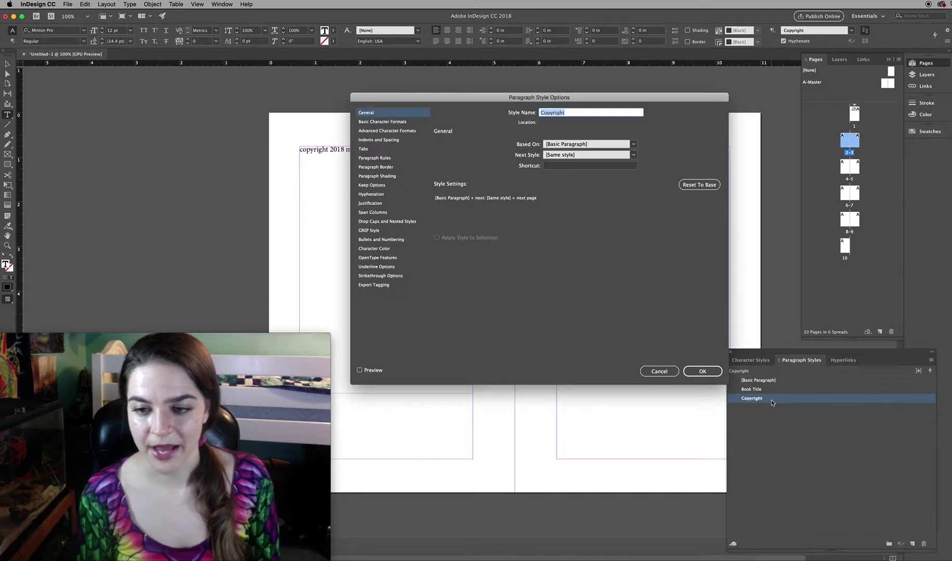
{"action": "left_click_drag", "start_coordinate": [445, 97], "coordinate": [524, 131]}
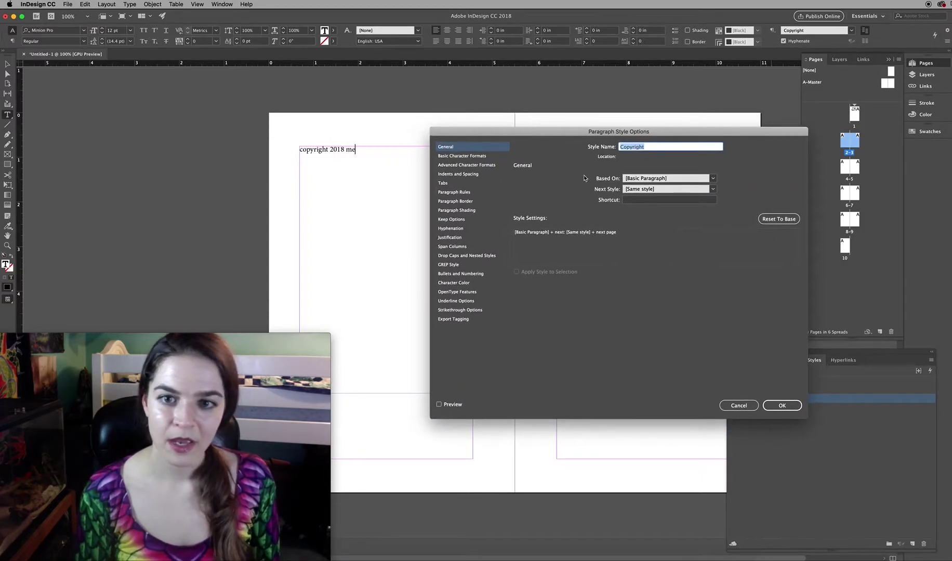
{"action": "left_click", "coordinate": [712, 189]}
{"action": "left_click", "coordinate": [669, 215]}
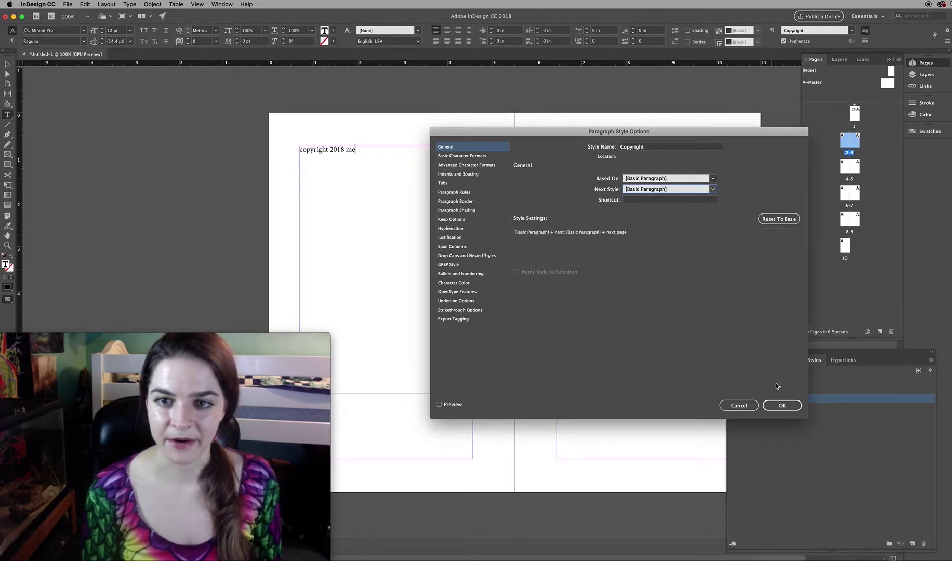
{"action": "left_click", "coordinate": [785, 408]}
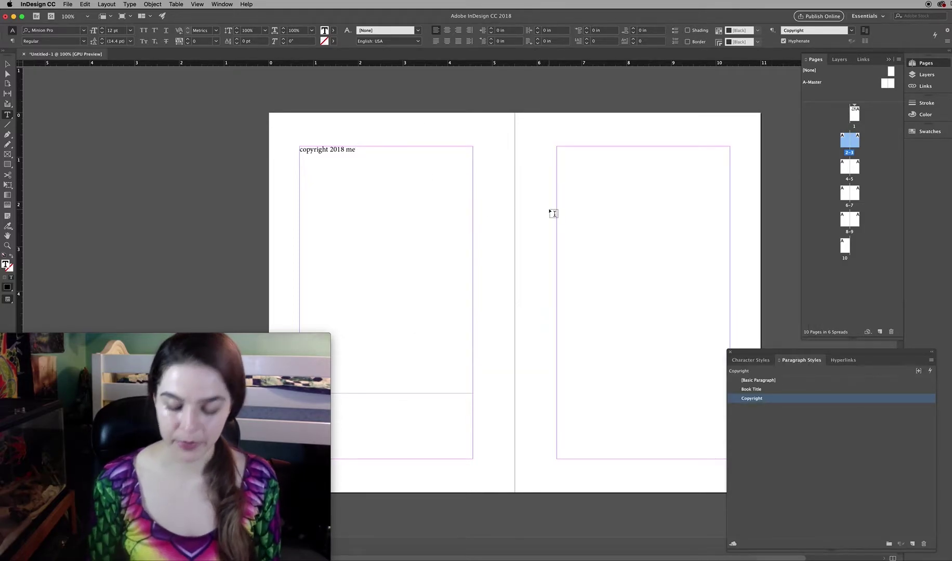
{"action": "key", "text": "Return"}
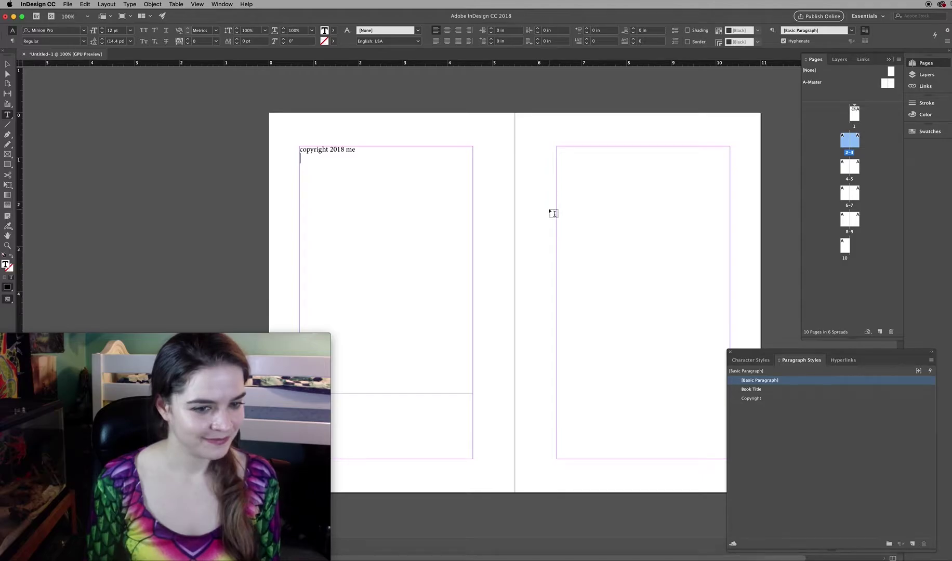
{"action": "key", "text": "BackSpace"}
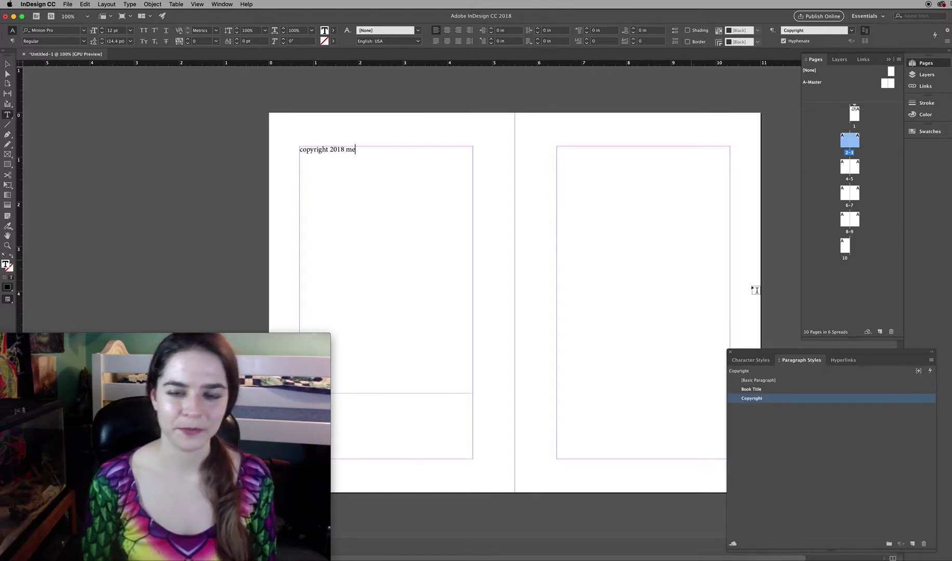
Set the Copyright style's font family to Book Antiqua
{"action": "double_click", "coordinate": [787, 398]}
{"action": "left_click", "coordinate": [470, 156]}
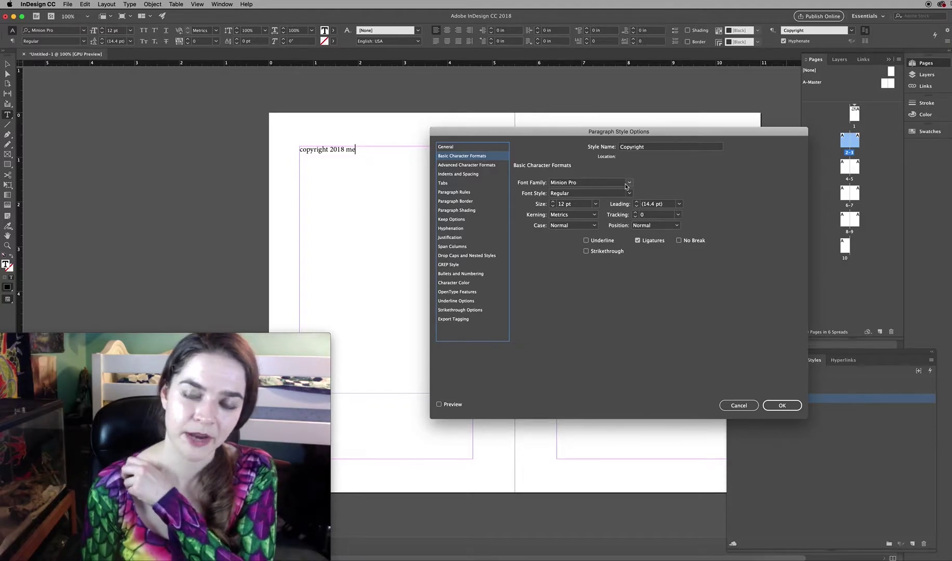
{"action": "left_click", "coordinate": [628, 183]}
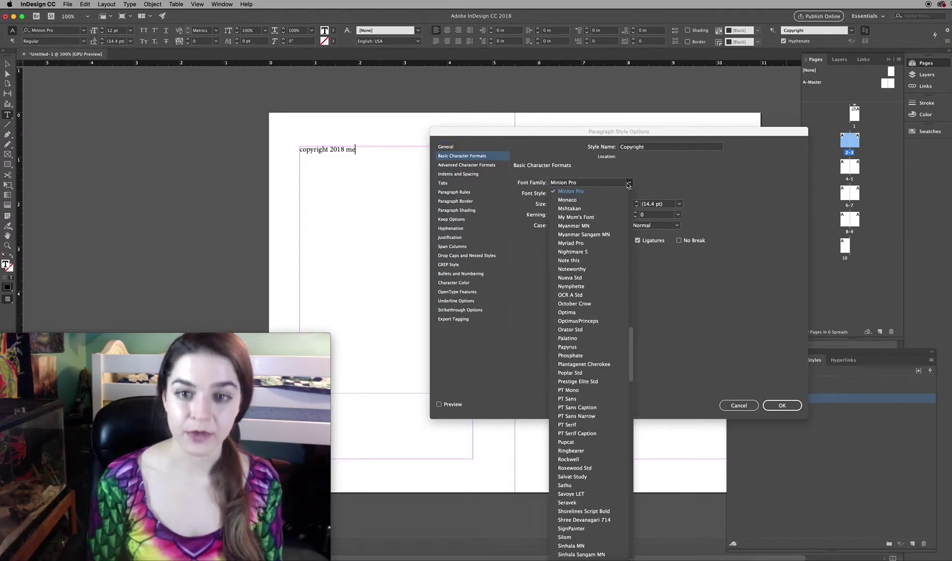
{"action": "left_click", "coordinate": [601, 186]}
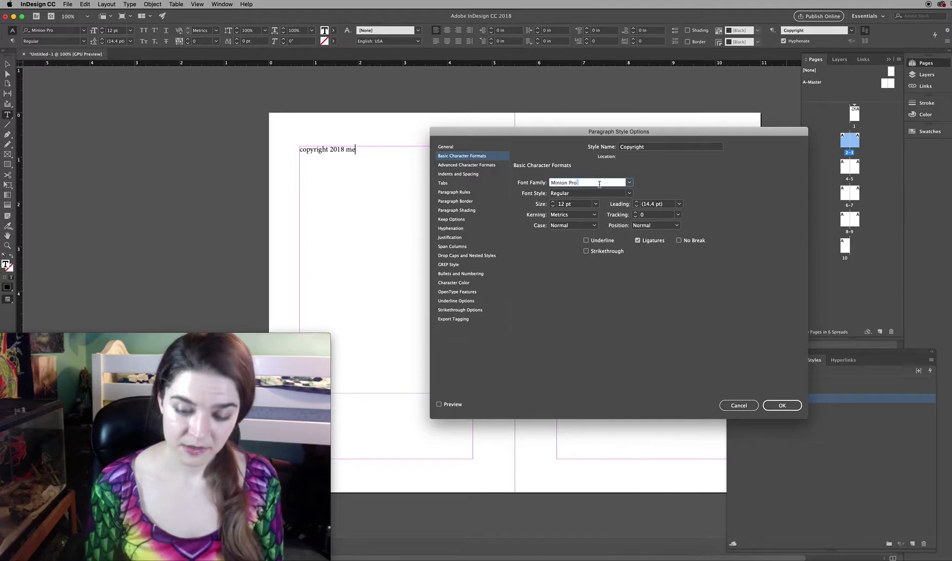
{"action": "triple_click", "coordinate": [602, 184]}
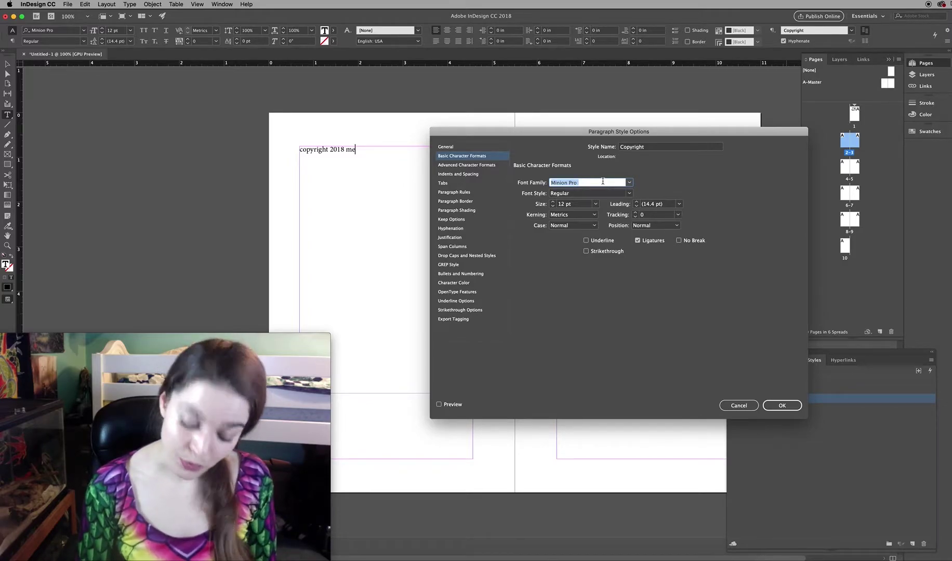
{"action": "type", "text": "Bo"}
{"action": "key", "text": "Tab"}
{"action": "key", "text": "Tab"}
{"action": "key", "text": "Tab"}
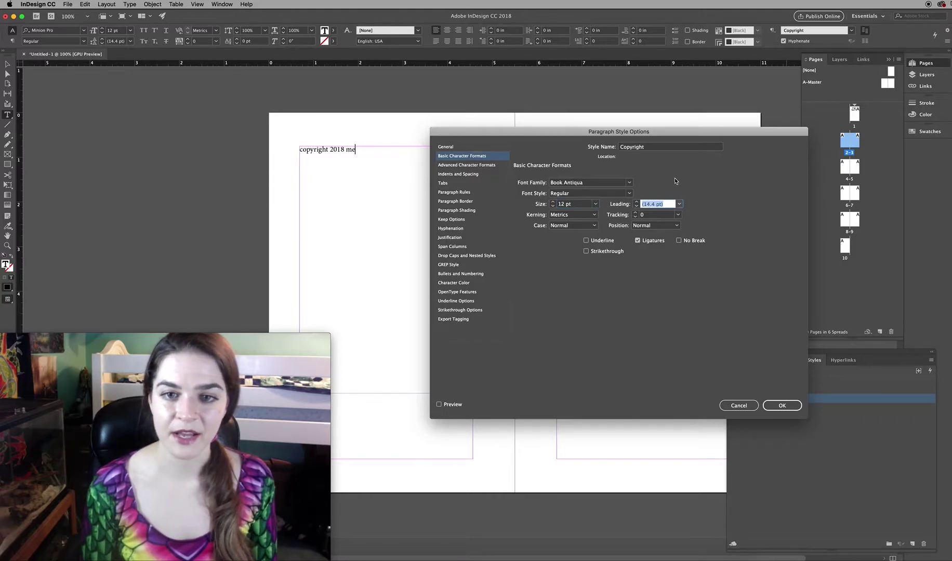
Set the Copyright style's paragraph alignment to Center
{"action": "left_click", "coordinate": [466, 164]}
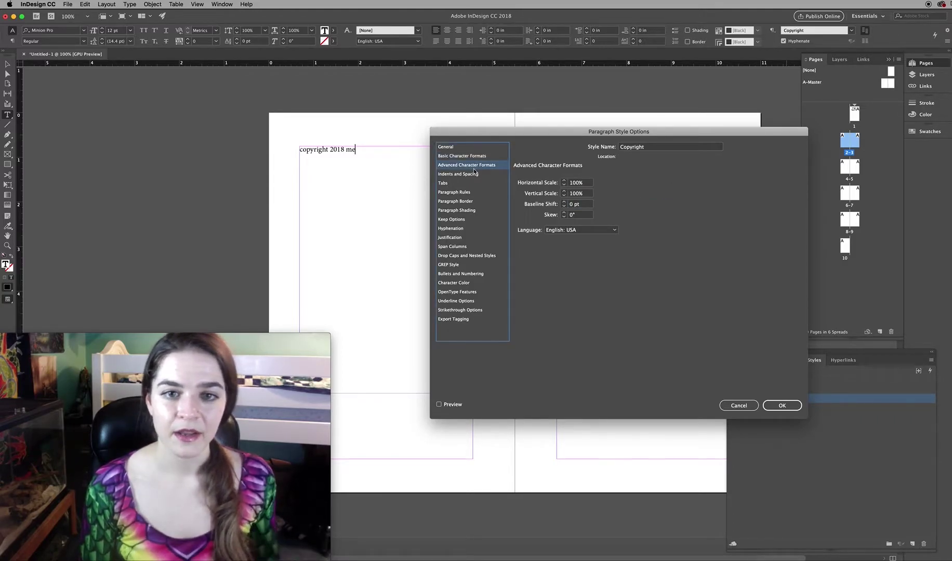
{"action": "left_click", "coordinate": [451, 220]}
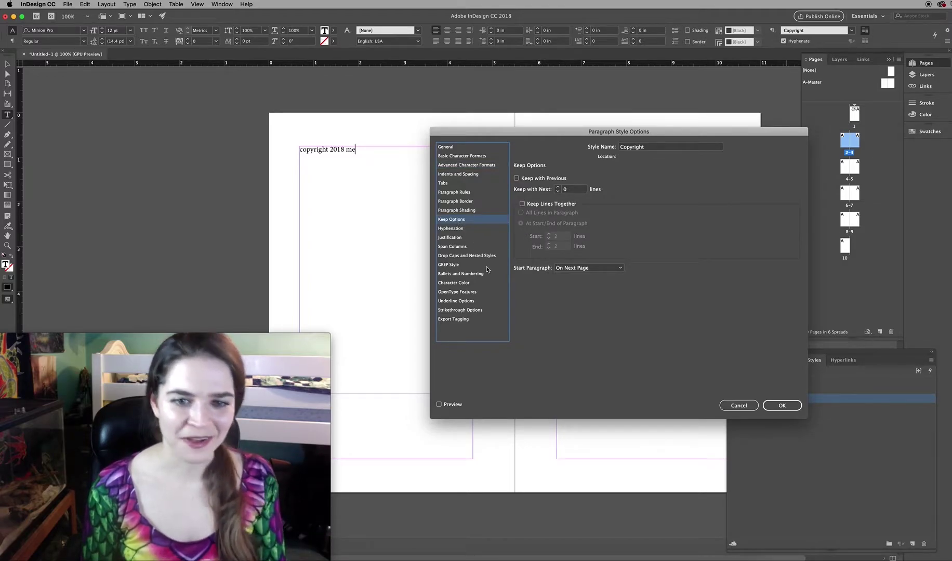
{"action": "left_click", "coordinate": [474, 318]}
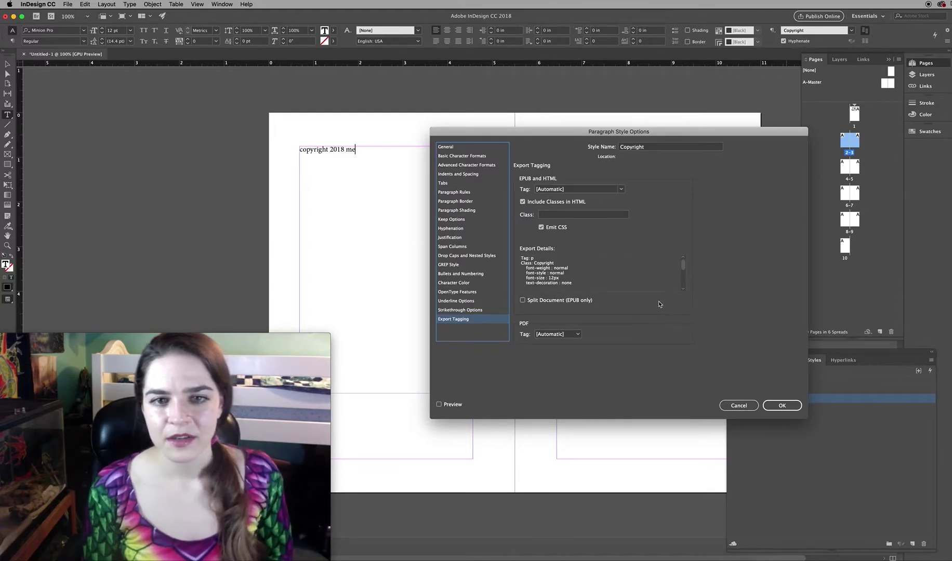
{"action": "left_click", "coordinate": [483, 156]}
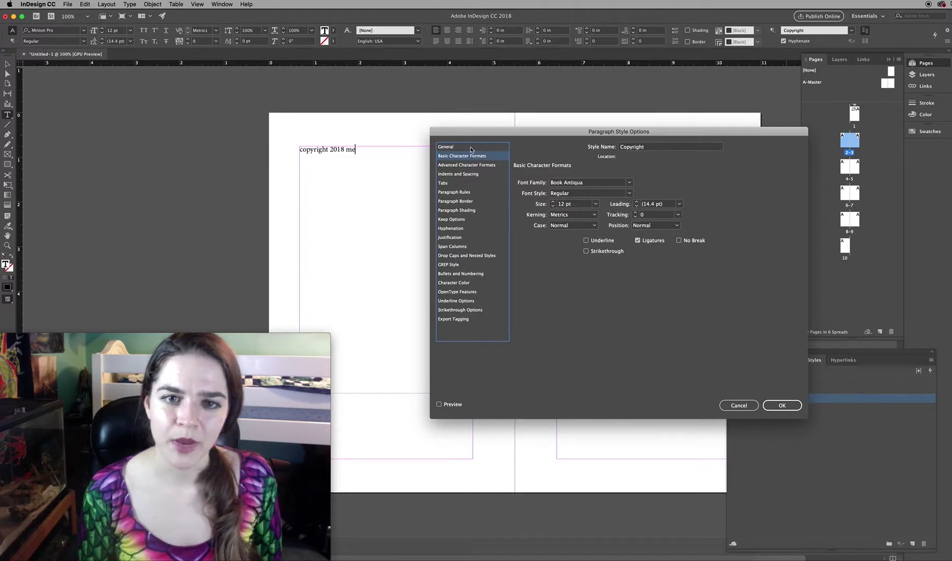
{"action": "left_click", "coordinate": [471, 148]}
{"action": "left_click", "coordinate": [473, 163]}
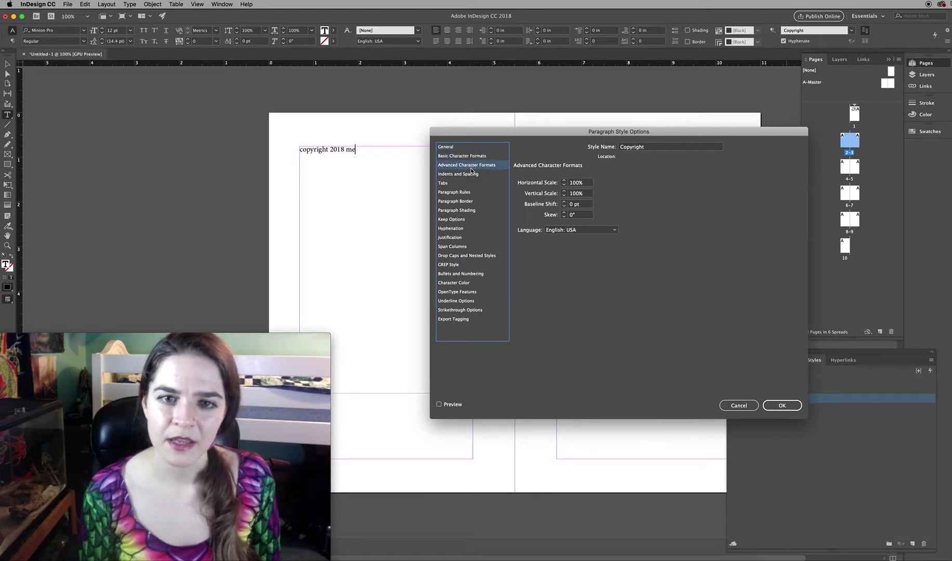
{"action": "left_click", "coordinate": [469, 176]}
{"action": "left_click", "coordinate": [615, 183]}
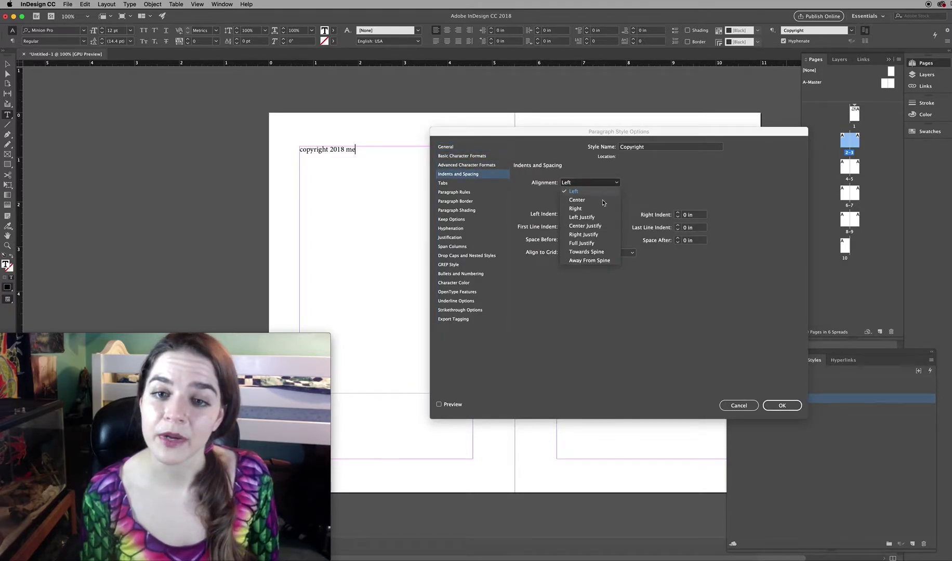
{"action": "left_click", "coordinate": [596, 201]}
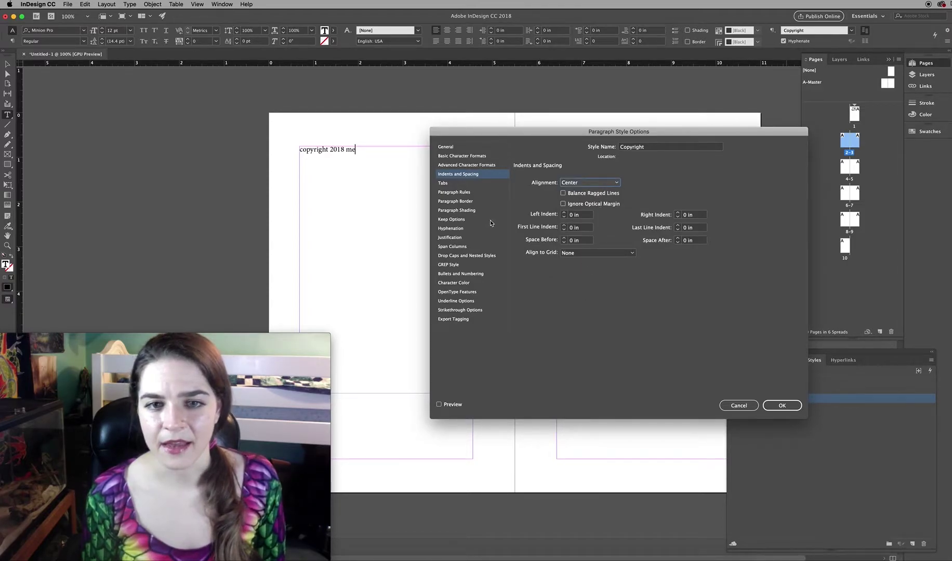
Review the Copyright style's keep options, leave its paragraph start at On Next Page, and apply the style changes
{"action": "left_click", "coordinate": [467, 221]}
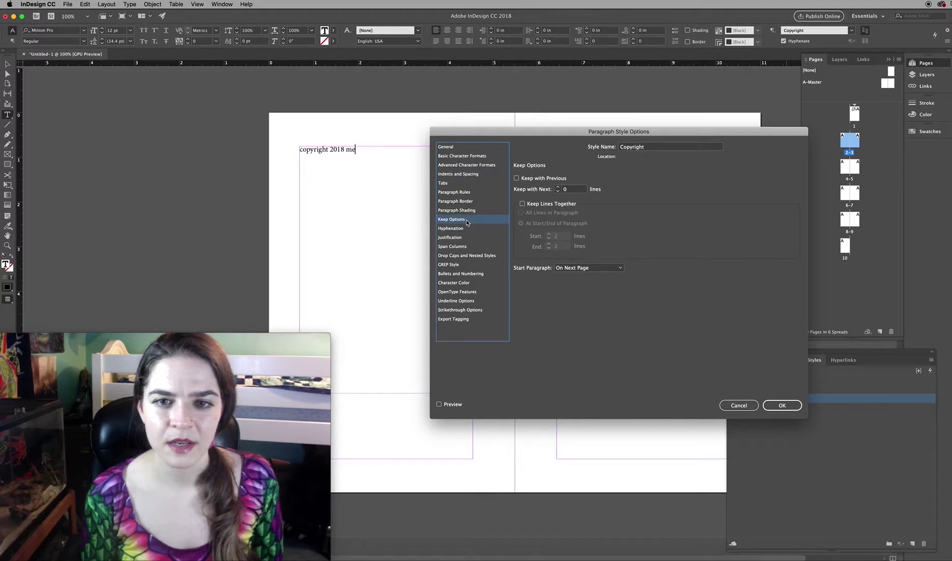
{"action": "left_click", "coordinate": [624, 269]}
{"action": "left_click", "coordinate": [630, 260]}
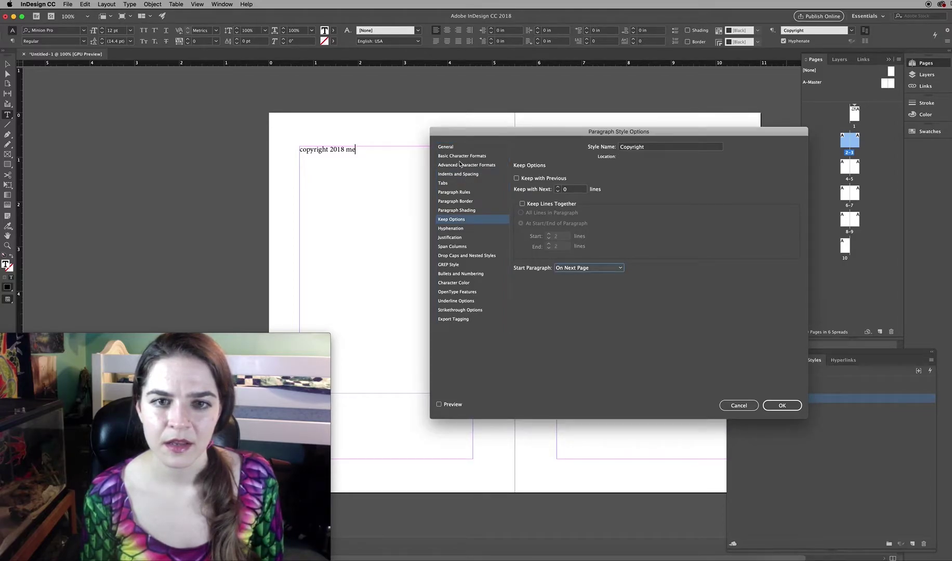
{"action": "left_click", "coordinate": [451, 147]}
{"action": "left_click", "coordinate": [782, 405]}
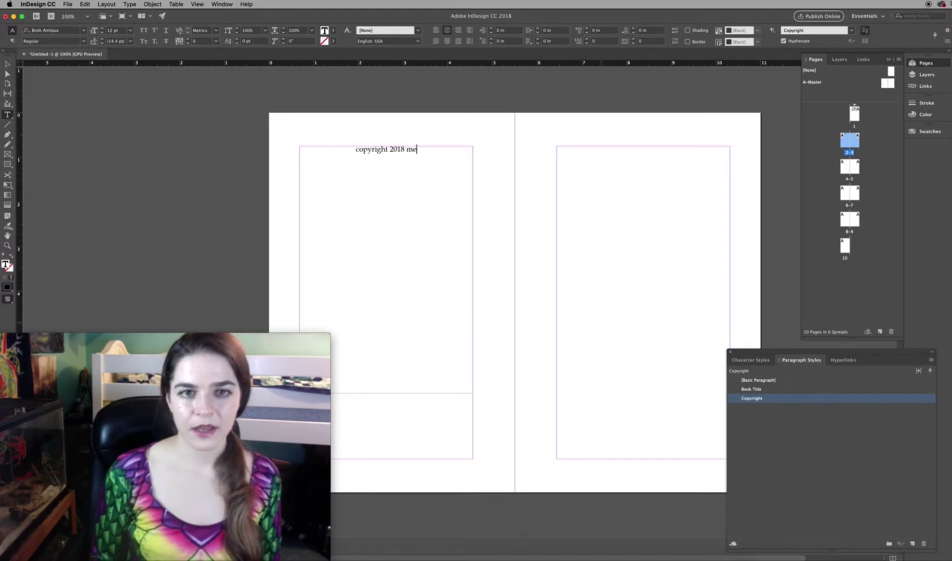
{"action": "key", "text": "Return"}
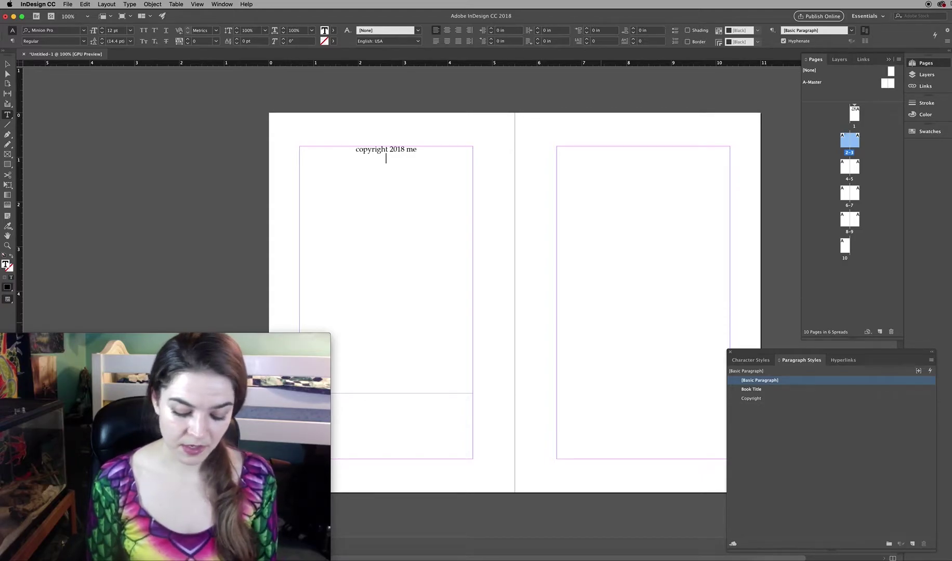
{"action": "type", "text": "don’t"}
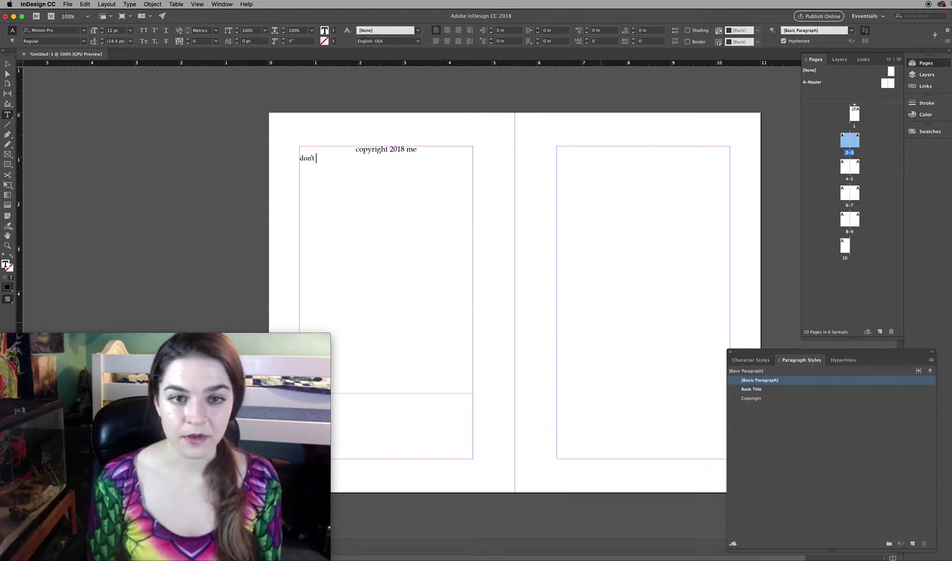
{"action": "type", "text": "'t steal"}
{"action": "key", "text": "Return"}
{"action": "type", "text": "it's wrong"}
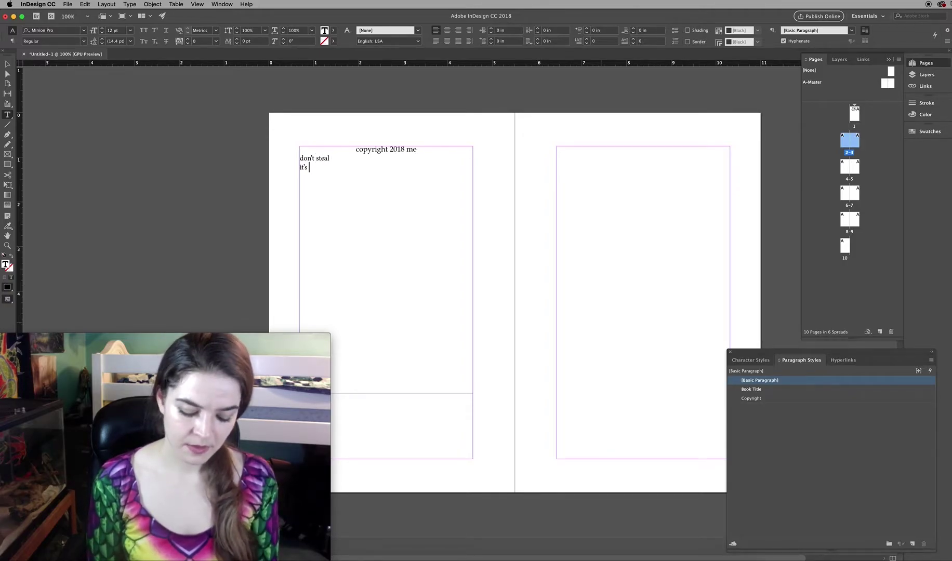
{"action": "type", "text": "www.a"}
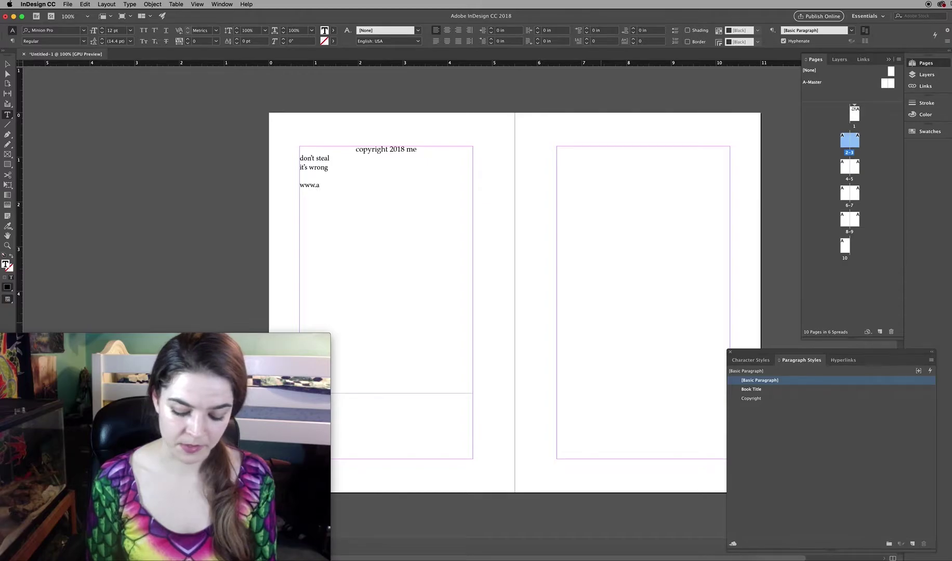
{"action": "type", "text": "llentria.com"}
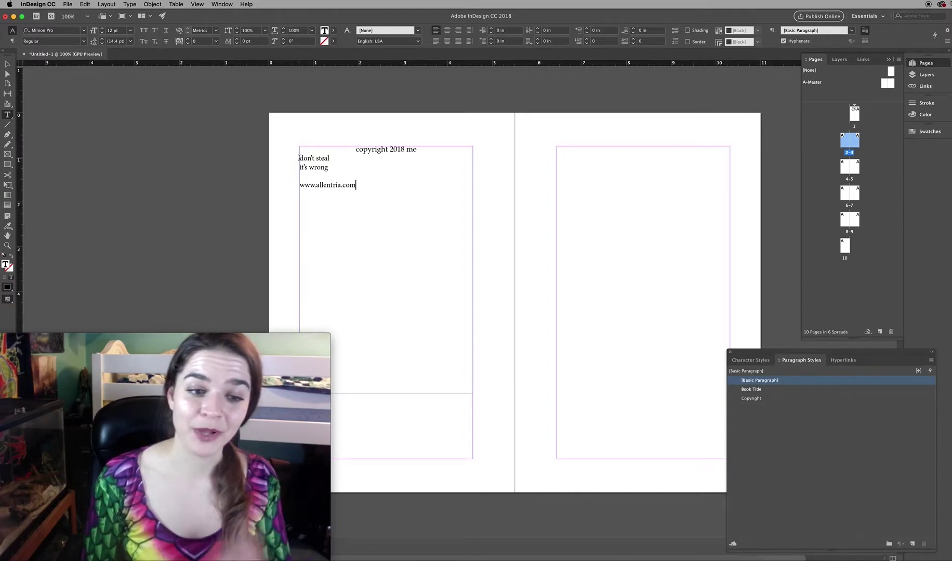
Center the four lines below the copyright line and add "la lal alalana" beneath the web address after a blank line
{"action": "left_click_drag", "start_coordinate": [299, 158], "coordinate": [356, 187]}
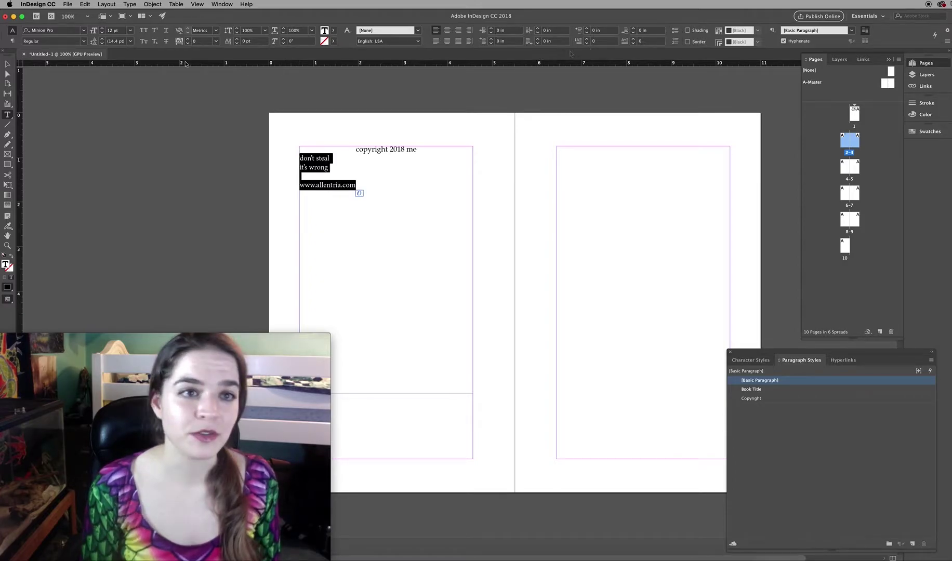
{"action": "left_click", "coordinate": [448, 30]}
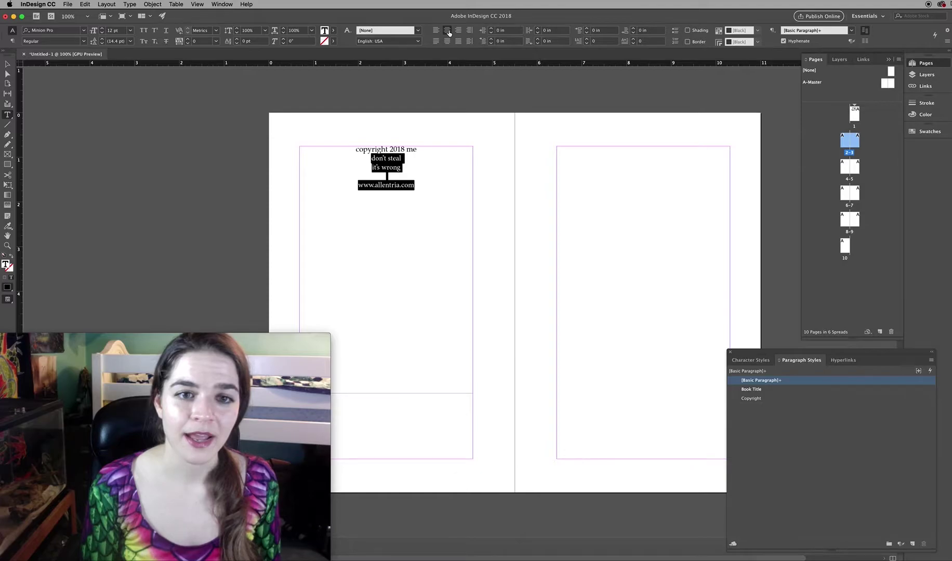
{"action": "left_click", "coordinate": [425, 188]}
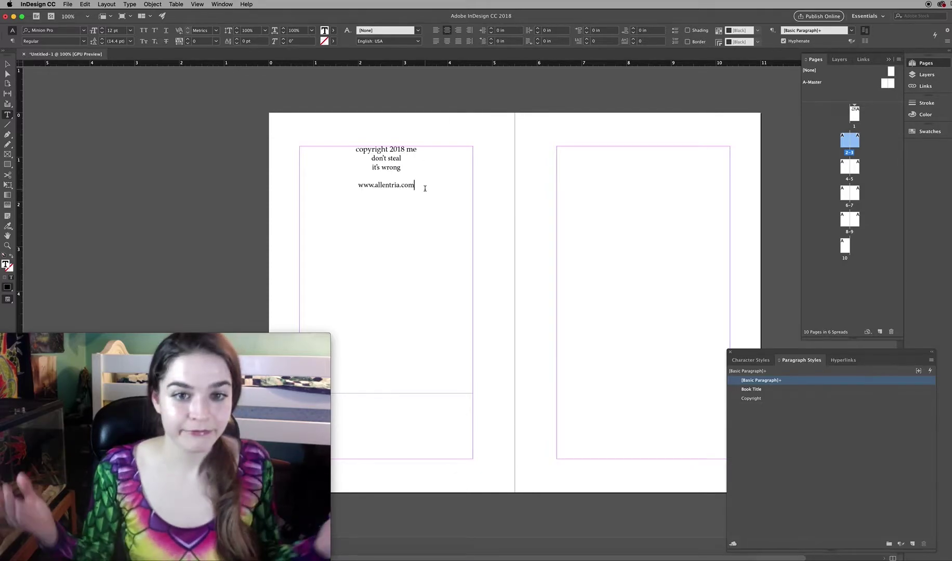
{"action": "type", "text": "la lal alalana"}
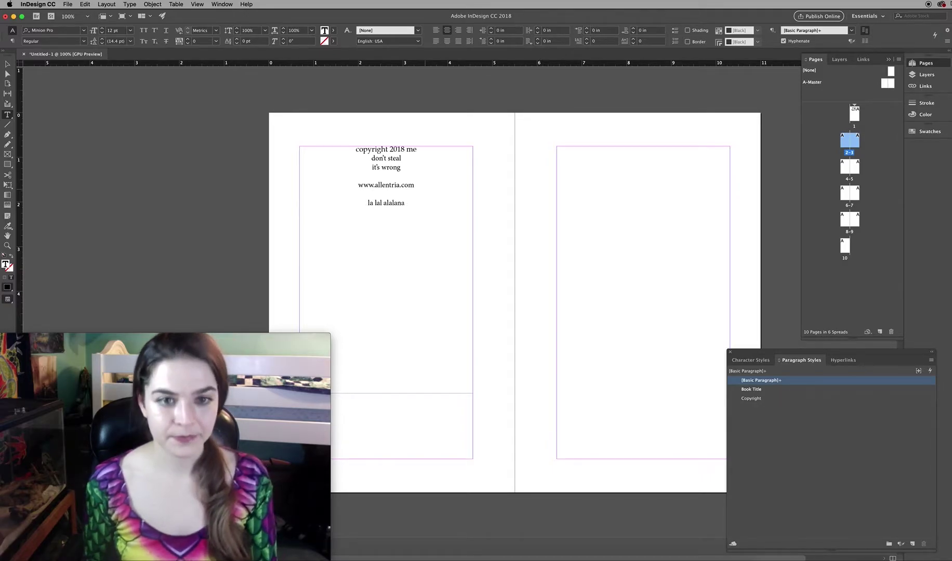
{"action": "key", "text": "Escape"}
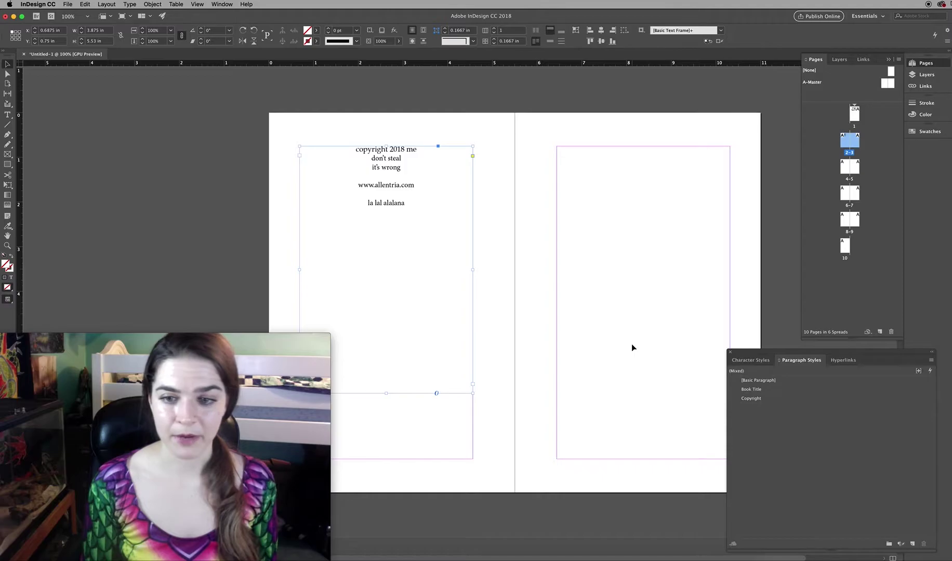
{"action": "left_click_drag", "start_coordinate": [640, 349], "coordinate": [575, 340]}
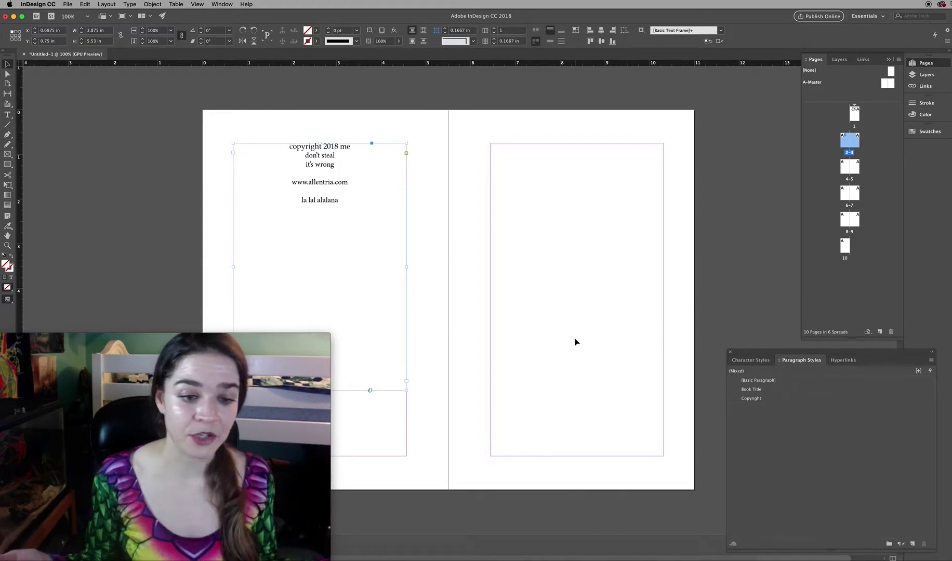
{"action": "left_click", "coordinate": [575, 341]}
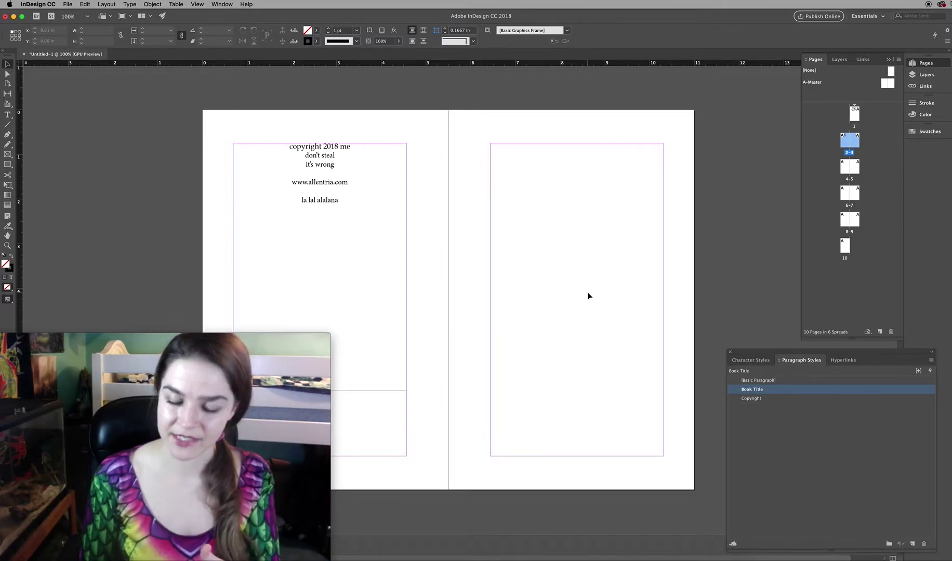
Create a new paragraph style named "Chapter Title"
{"action": "mouse_move", "coordinate": [543, 303]}
{"action": "left_mouse_down"}
{"action": "mouse_move", "coordinate": [559, 273]}
{"action": "mouse_move", "coordinate": [554, 289]}
{"action": "left_mouse_up"}
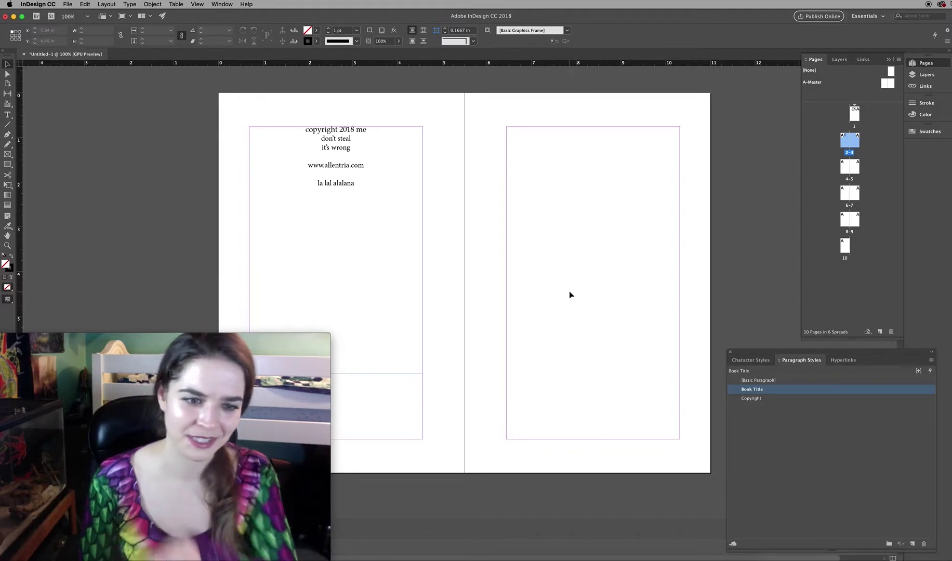
{"action": "scroll", "coordinate": [568, 295], "scroll_direction": "down", "scroll_amount": 10}
{"action": "left_click_drag", "start_coordinate": [473, 298], "coordinate": [489, 261]}
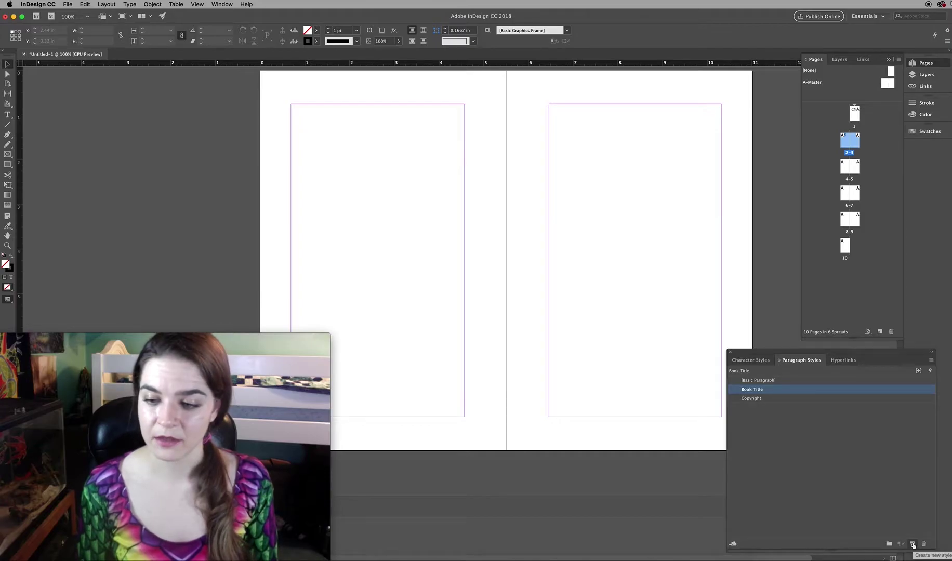
{"action": "left_click", "coordinate": [912, 545]}
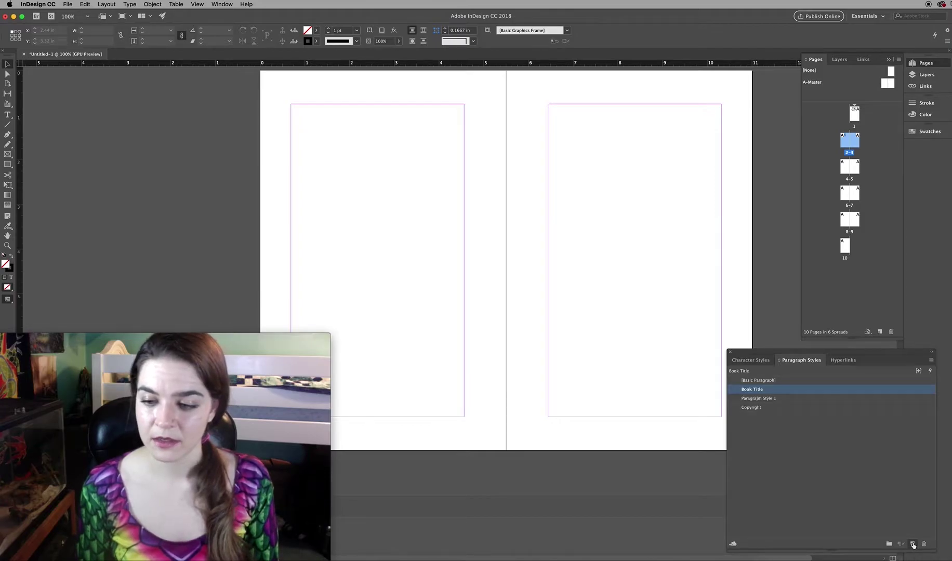
{"action": "double_click", "coordinate": [787, 398]}
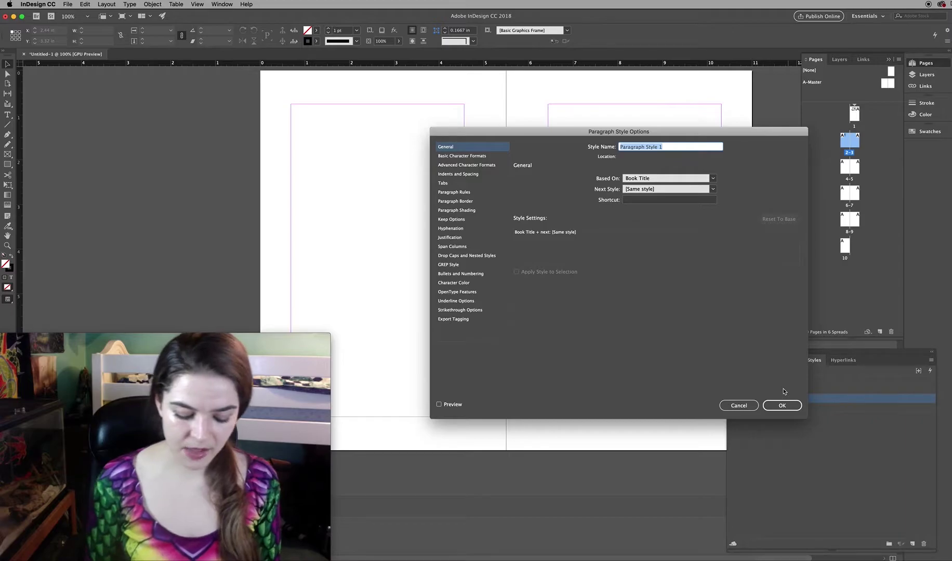
{"action": "type", "text": "Chapter"}
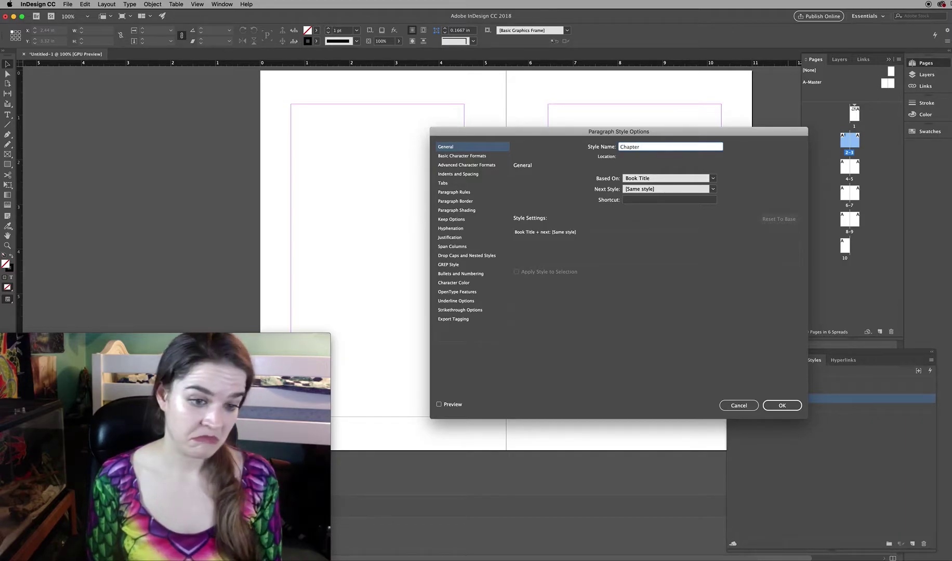
{"action": "type", "text": " Title"}
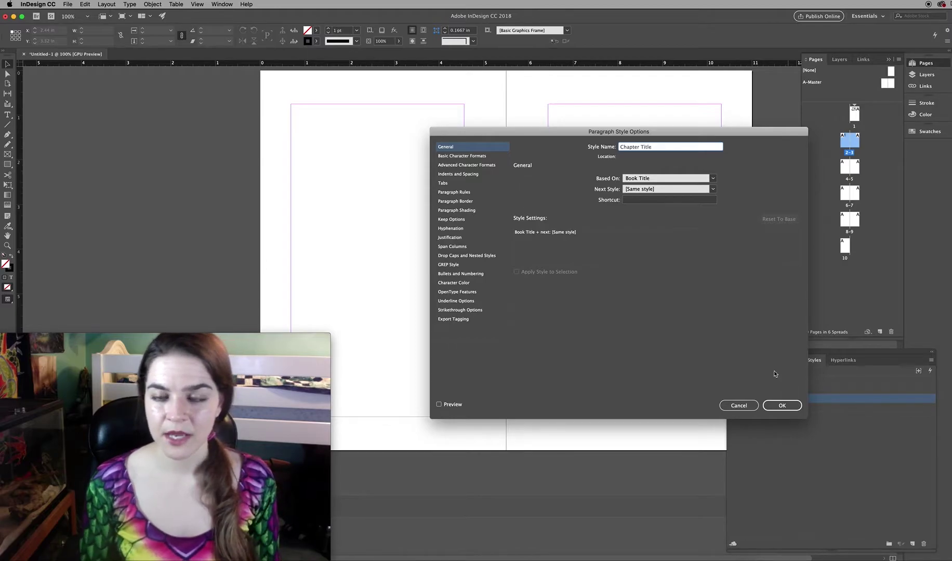
Base the Chapter Title style on [No Paragraph Style] and leave its next style at [Same style]
{"action": "left_click", "coordinate": [713, 179]}
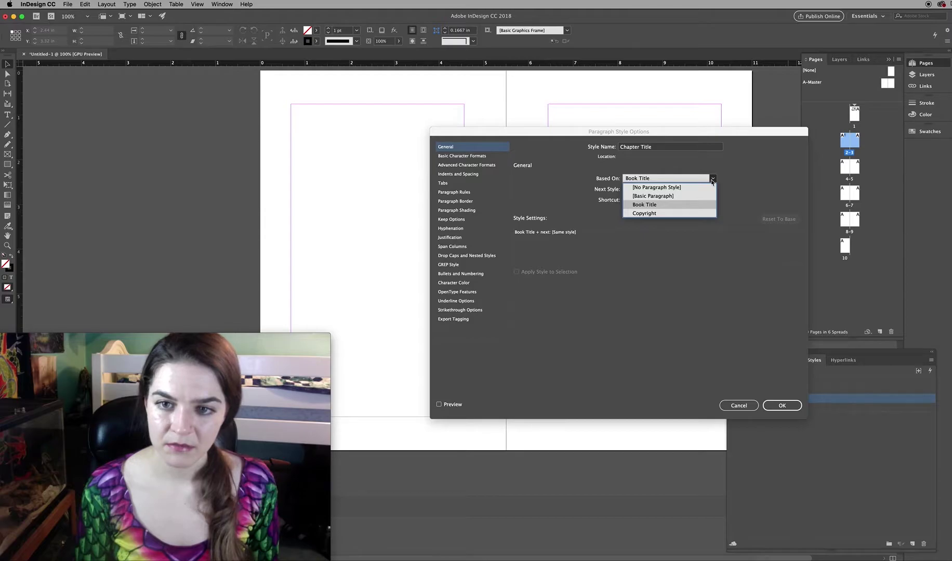
{"action": "left_click", "coordinate": [684, 188]}
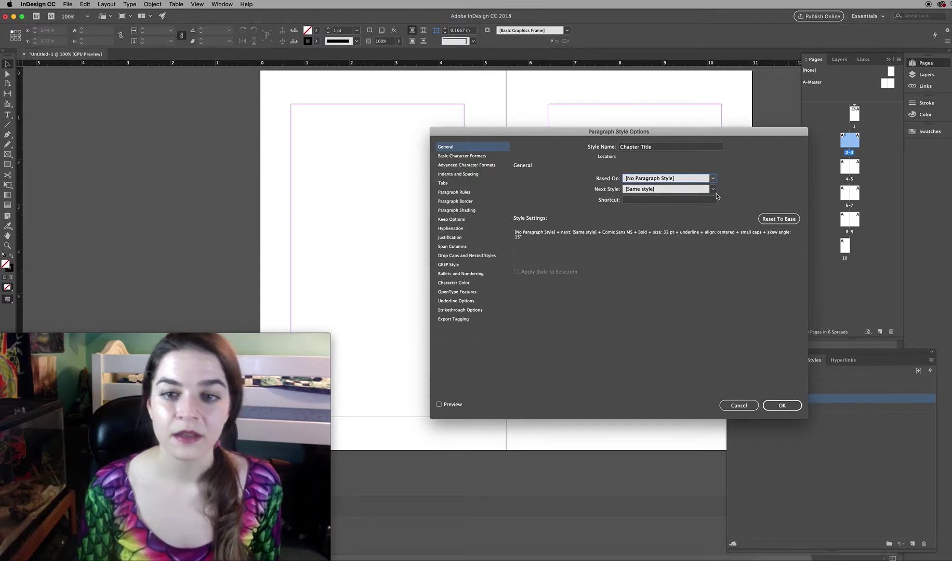
{"action": "left_click", "coordinate": [713, 191]}
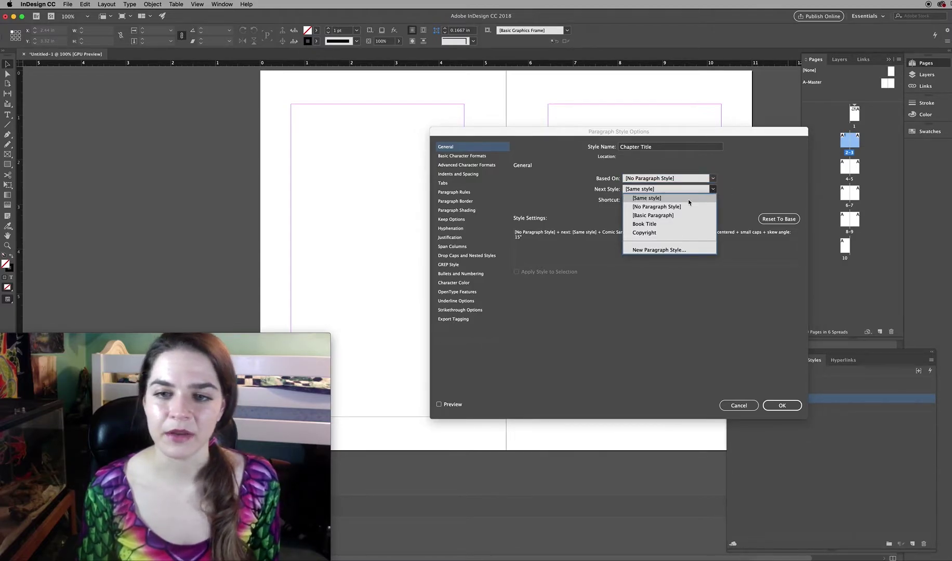
{"action": "left_click", "coordinate": [732, 195]}
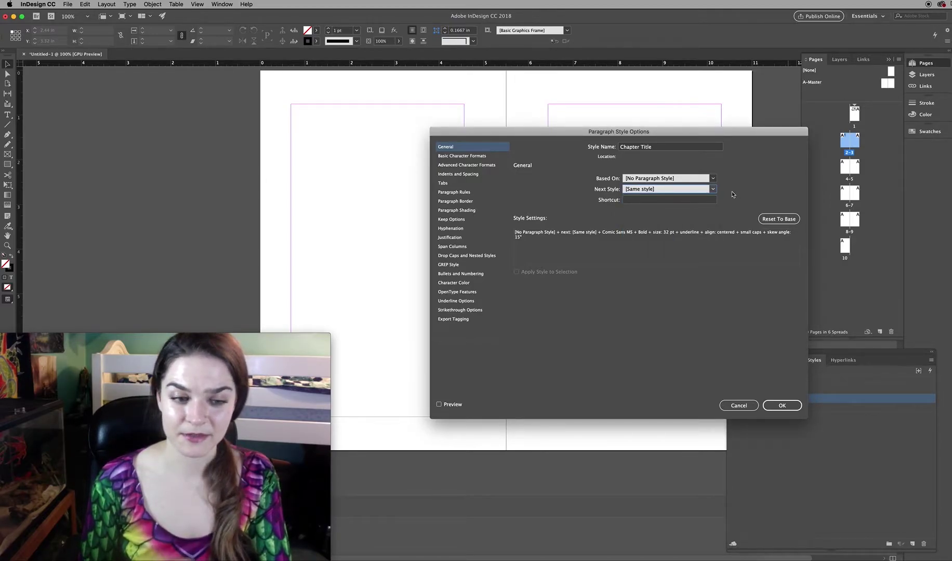
Set the Chapter Title style's font family to Papyrus and its font style to Regular
{"action": "left_click", "coordinate": [479, 156]}
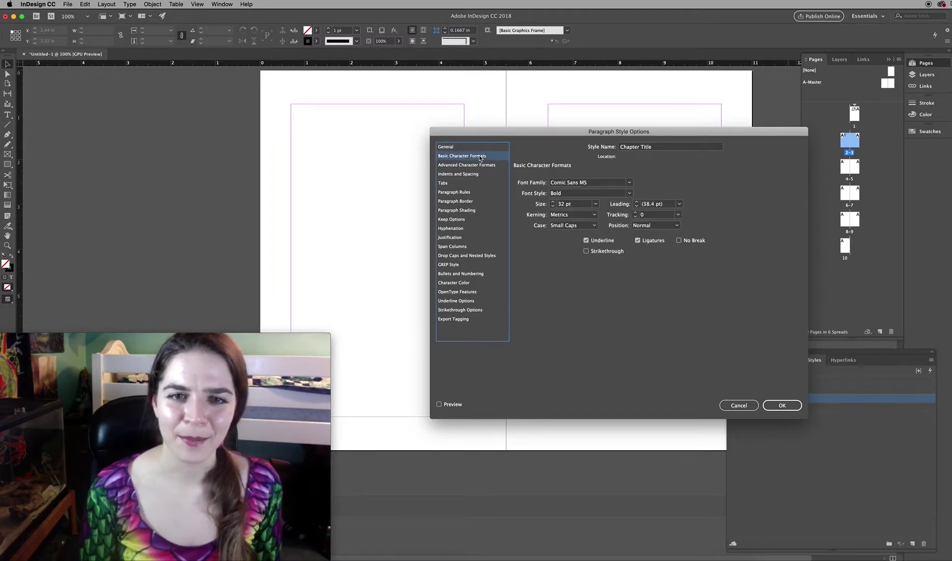
{"action": "left_click", "coordinate": [630, 183]}
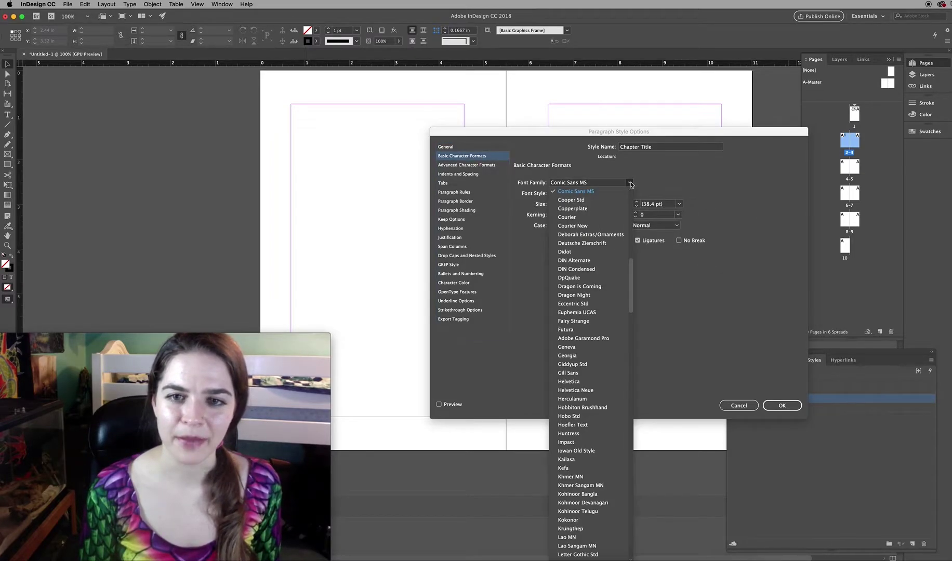
{"action": "scroll", "coordinate": [609, 304], "scroll_direction": "down", "scroll_amount": 15}
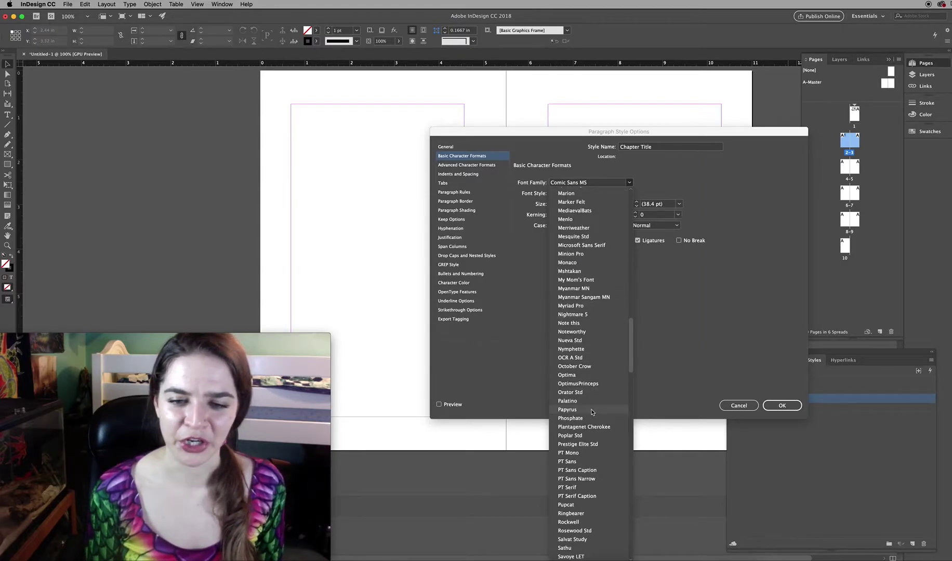
{"action": "left_click", "coordinate": [591, 410]}
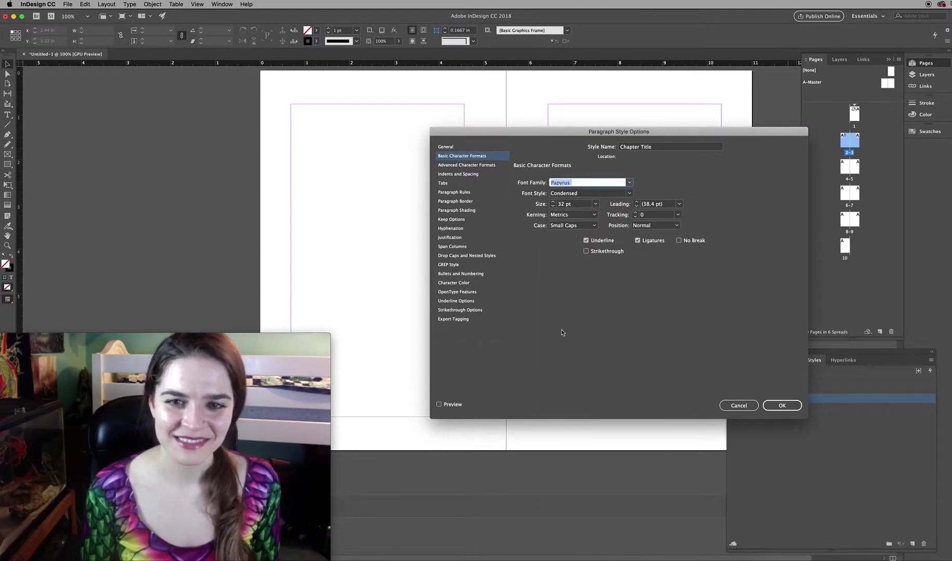
{"action": "left_click", "coordinate": [629, 193]}
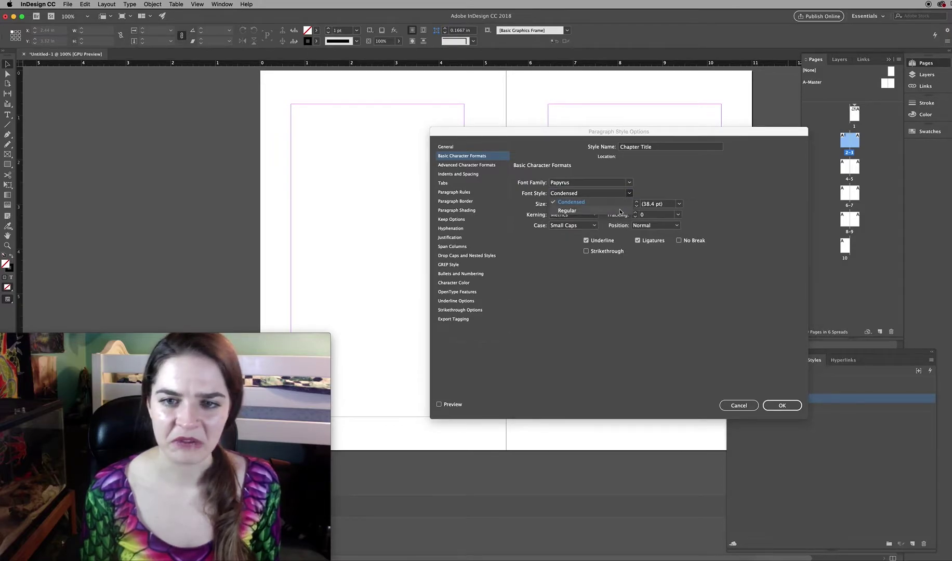
{"action": "left_click", "coordinate": [619, 211]}
Set the Chapter Title style's size to 28 pt, keep Small Caps, and turn off its underline
{"action": "key", "text": "Tab"}
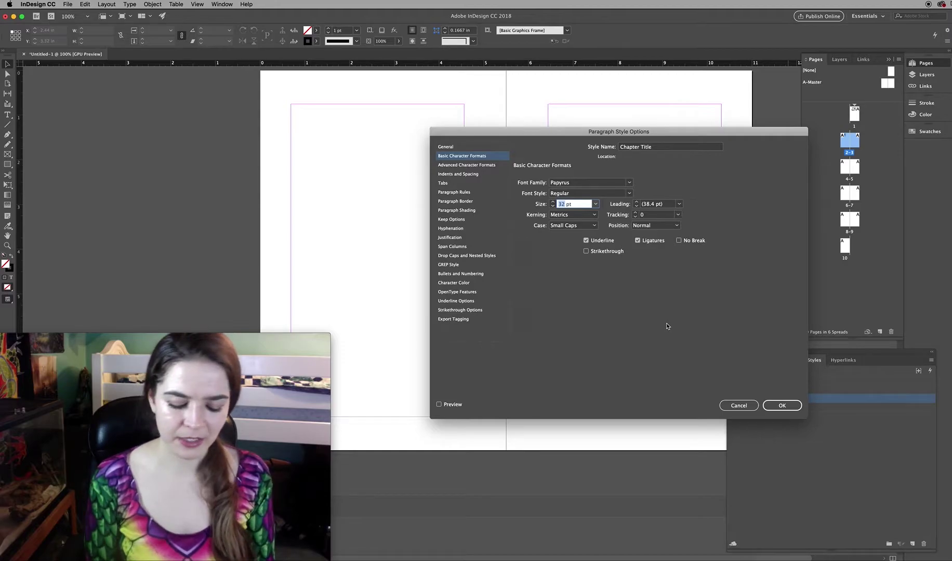
{"action": "type", "text": "28"}
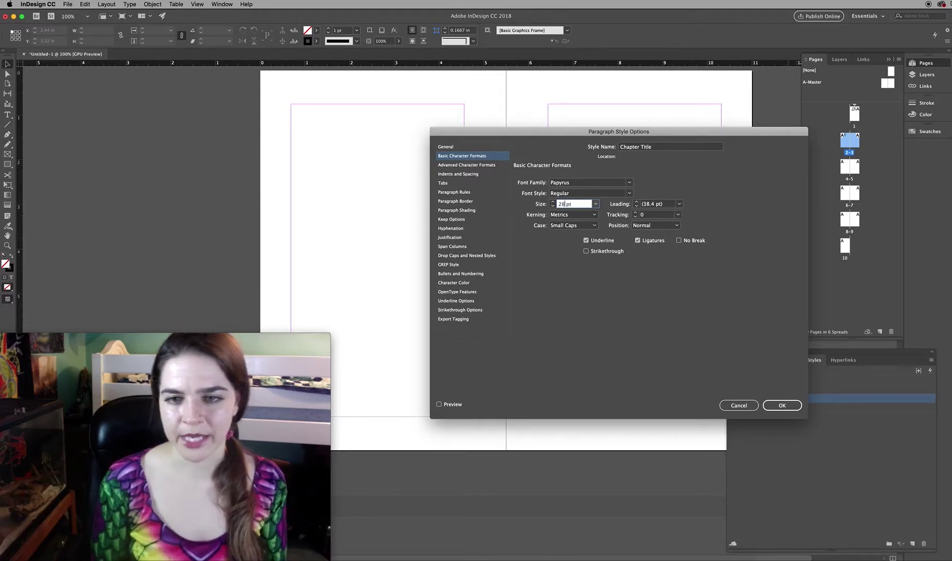
{"action": "key", "text": "Tab"}
{"action": "key", "text": "Tab"}
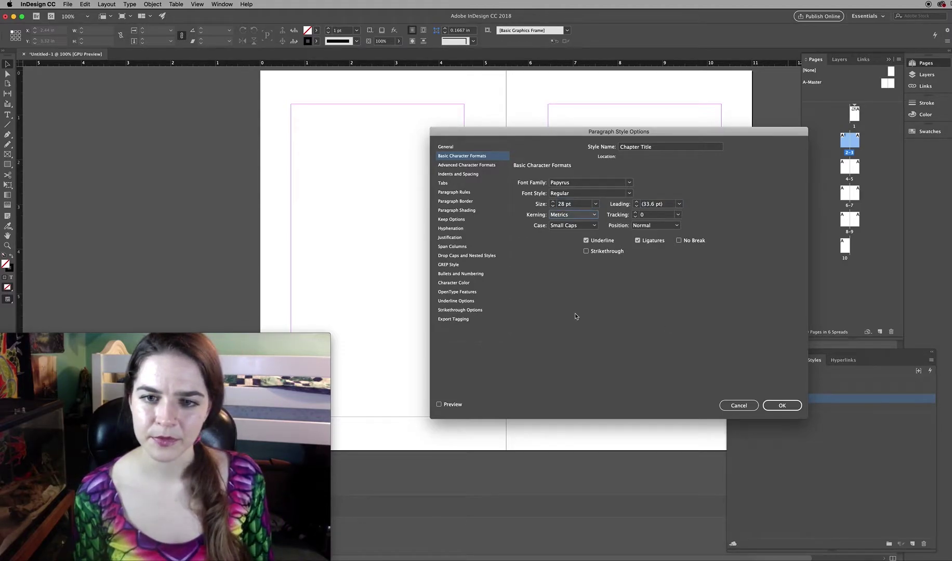
{"action": "left_click", "coordinate": [583, 226]}
{"action": "left_click", "coordinate": [588, 228]}
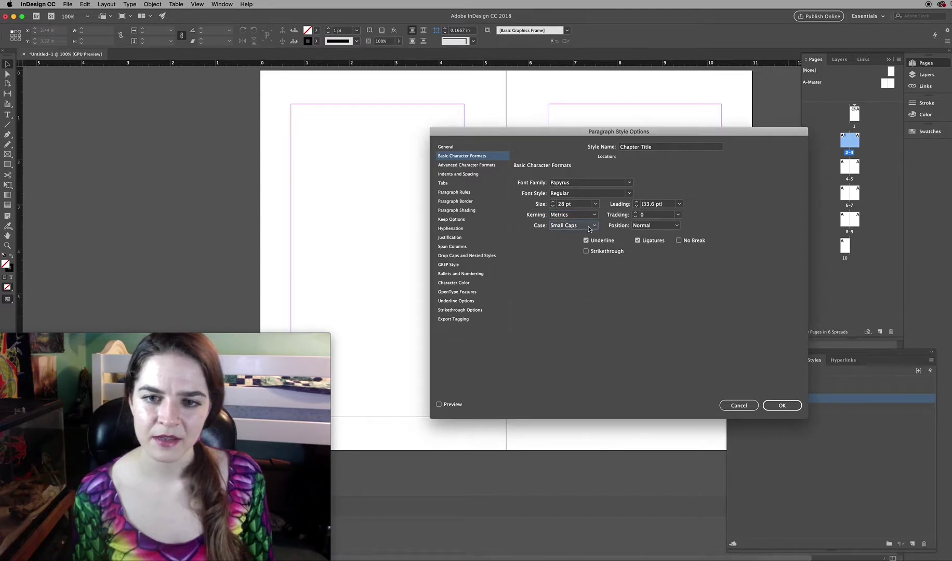
{"action": "left_click", "coordinate": [587, 240]}
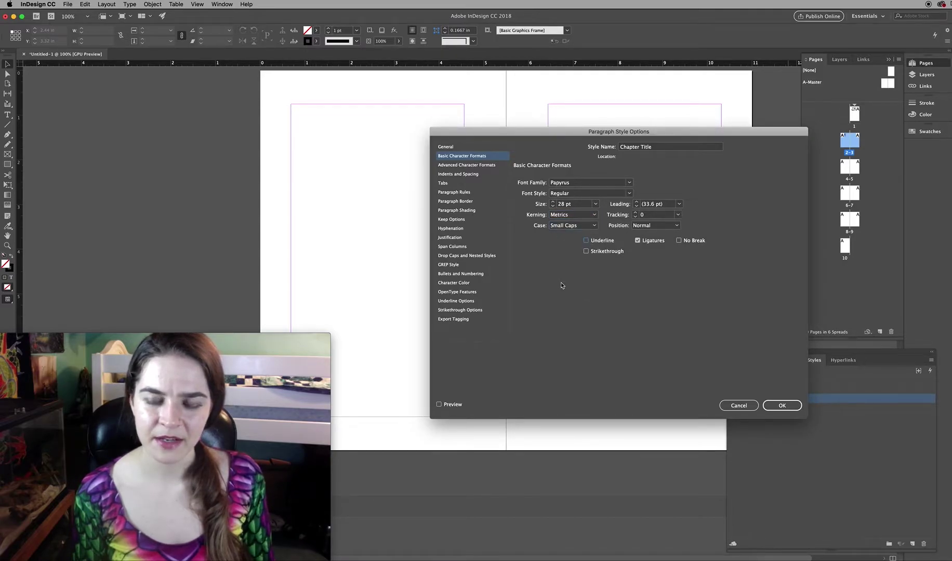
Set the Chapter Title style's skew to 0° and review its overall style settings
{"action": "left_click", "coordinate": [491, 166]}
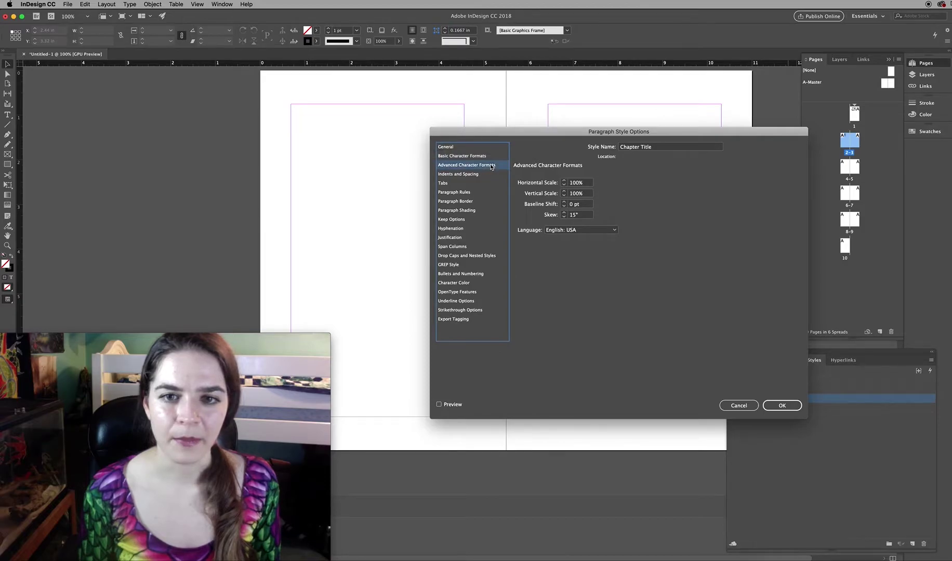
{"action": "left_click", "coordinate": [574, 215]}
{"action": "type", "text": "0"}
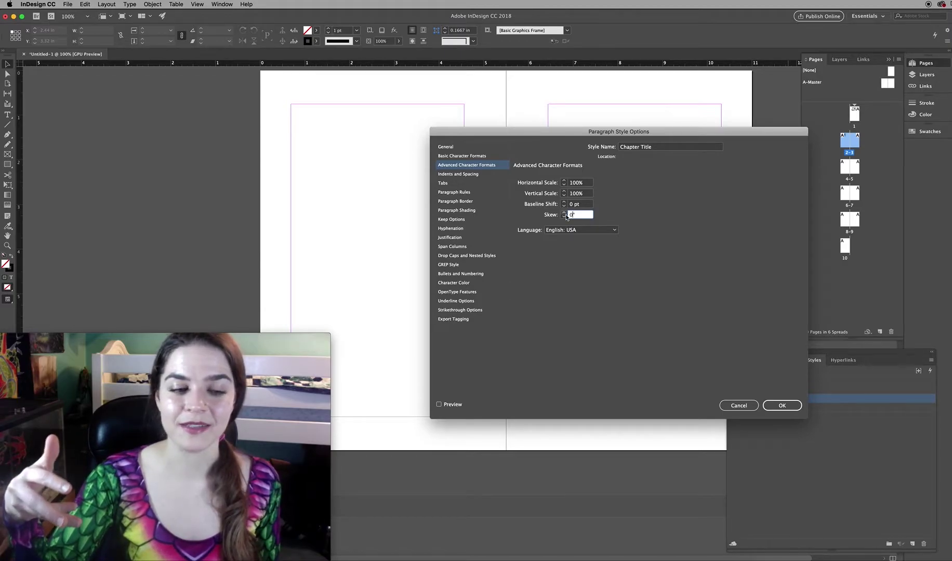
{"action": "left_click", "coordinate": [468, 146]}
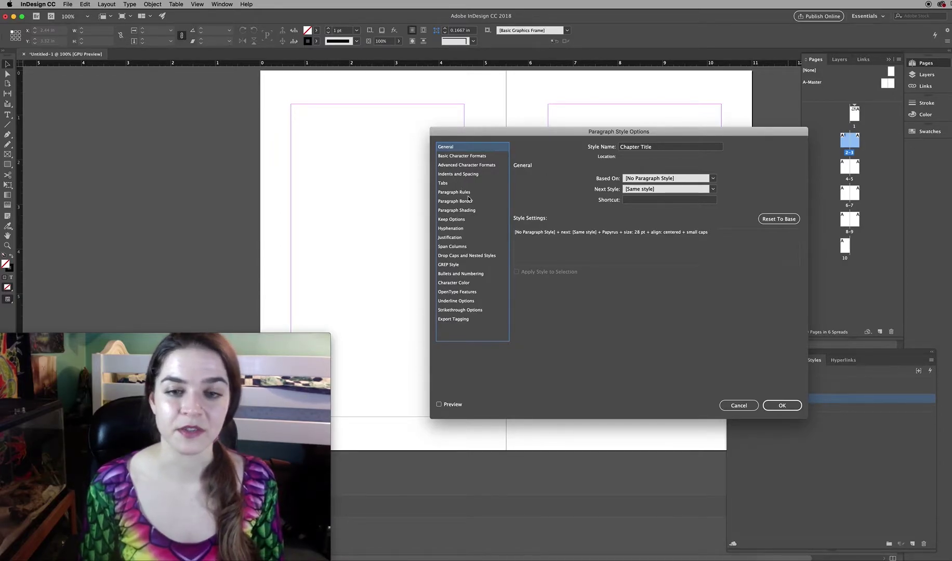
Make paragraphs in the Chapter Title style start On Next Page
{"action": "left_click", "coordinate": [451, 219]}
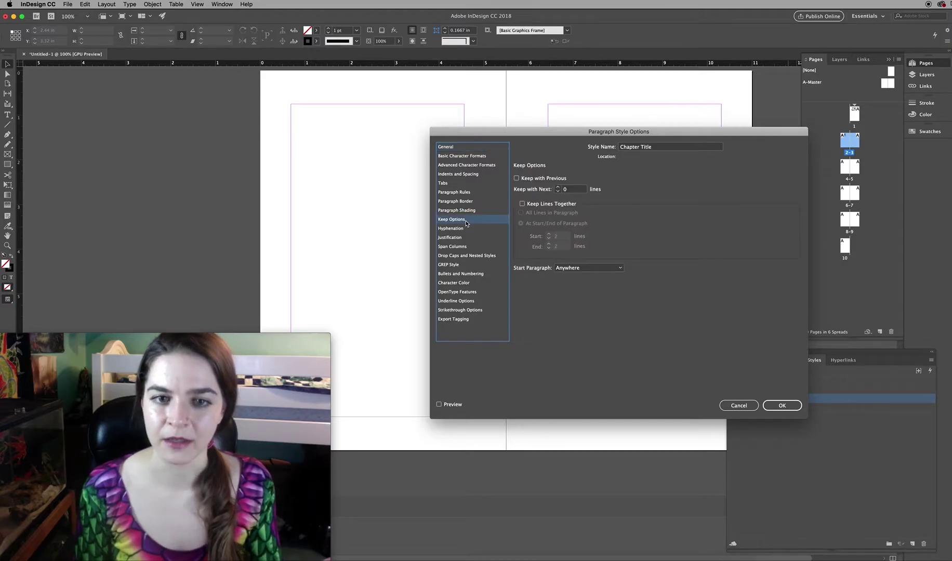
{"action": "left_click", "coordinate": [599, 269]}
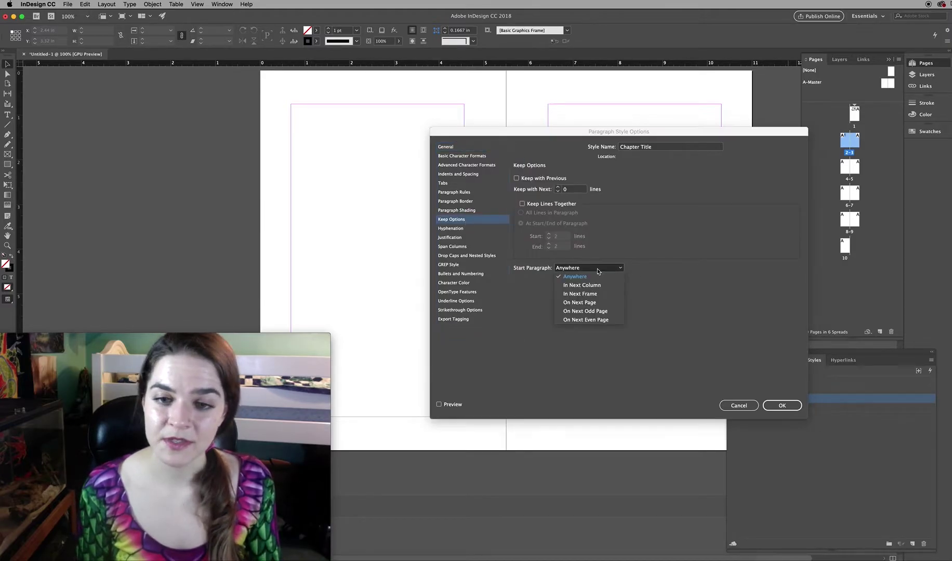
{"action": "left_click", "coordinate": [602, 303]}
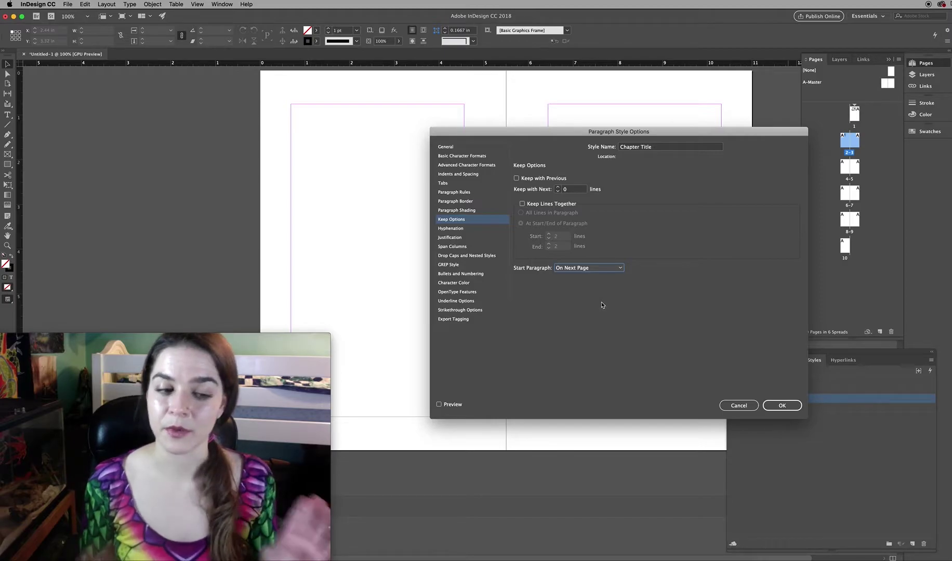
Set the Chapter Title style's EPUB and HTML export tag to h2
{"action": "left_click", "coordinate": [463, 320]}
{"action": "left_click", "coordinate": [620, 190]}
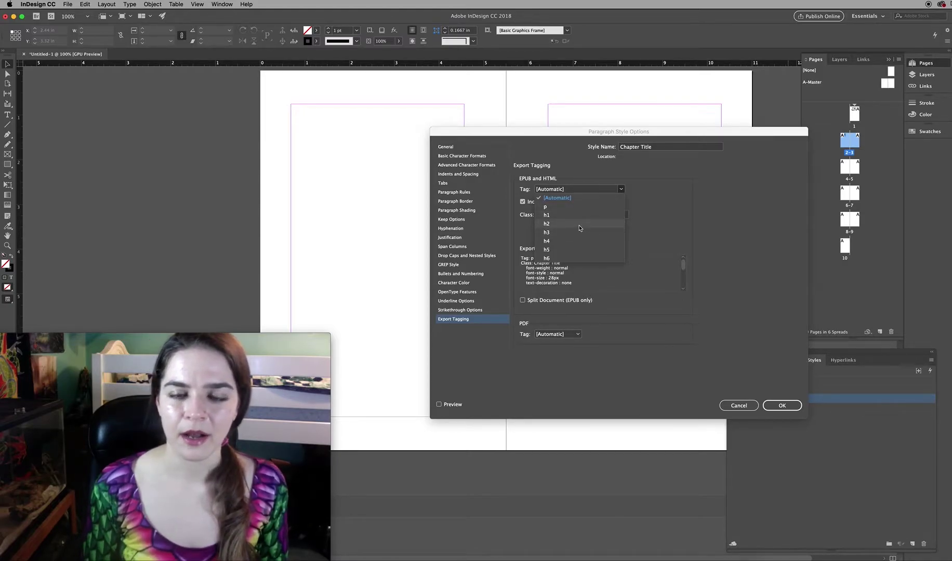
{"action": "left_click", "coordinate": [579, 227]}
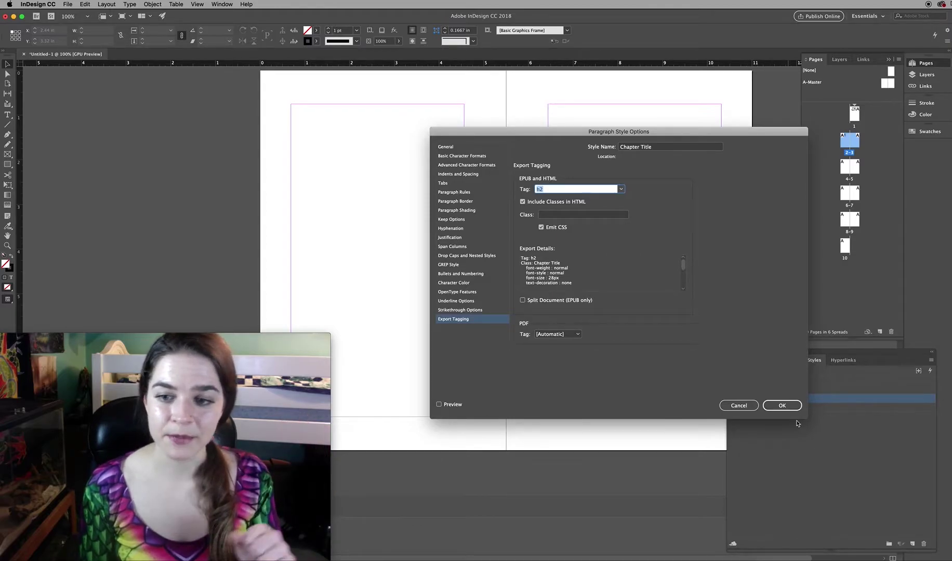
Save the Chapter Title style and add a "Chapter One" heading frame across page 4's top margin, about 3.875 in wide and 0.67 in tall
{"action": "left_click", "coordinate": [781, 405]}
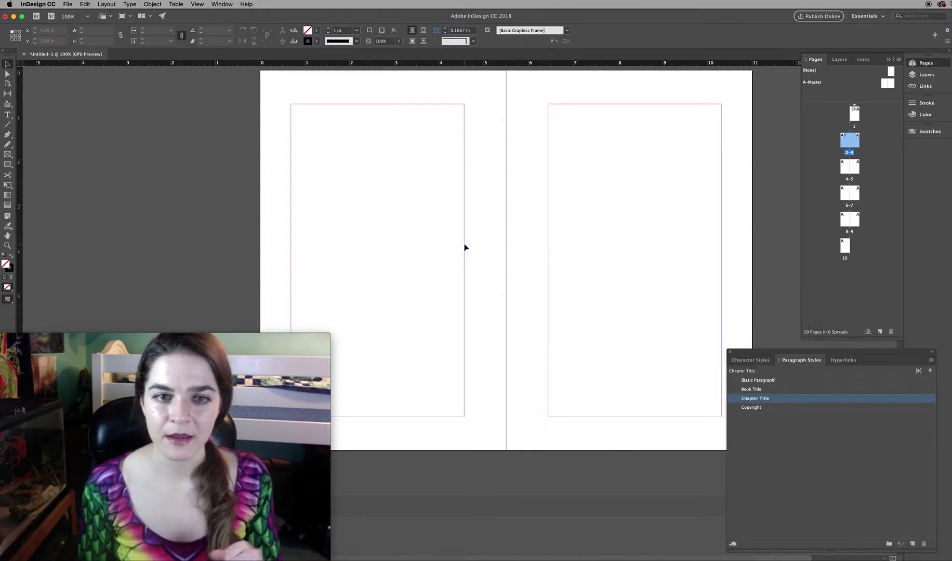
{"action": "key", "text": "t"}
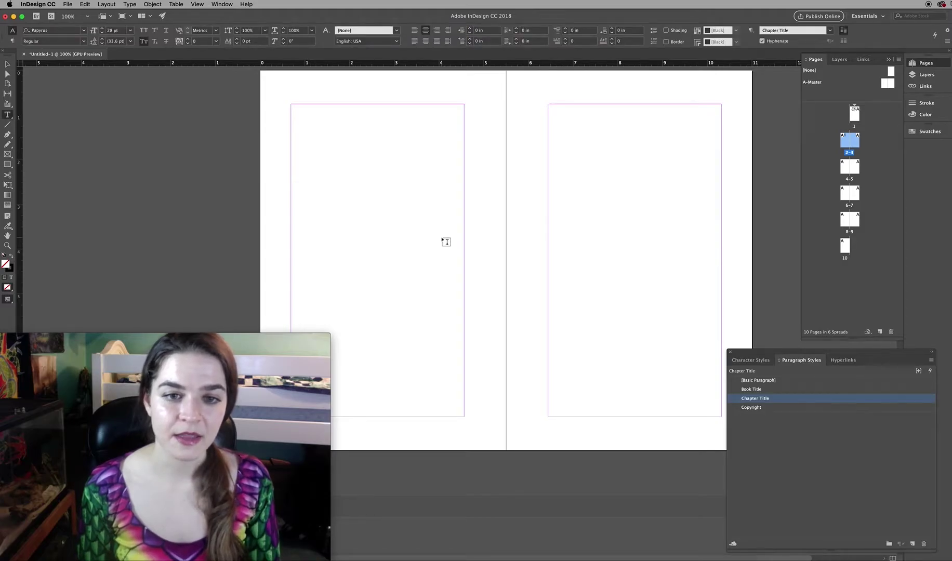
{"action": "left_click_drag", "start_coordinate": [290, 104], "coordinate": [463, 172]}
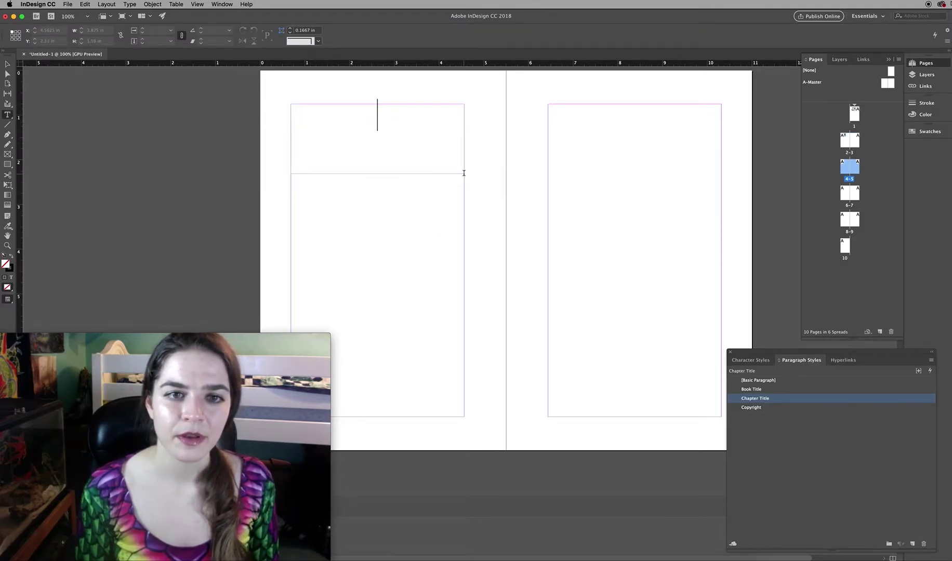
{"action": "type", "text": "Chapter One"}
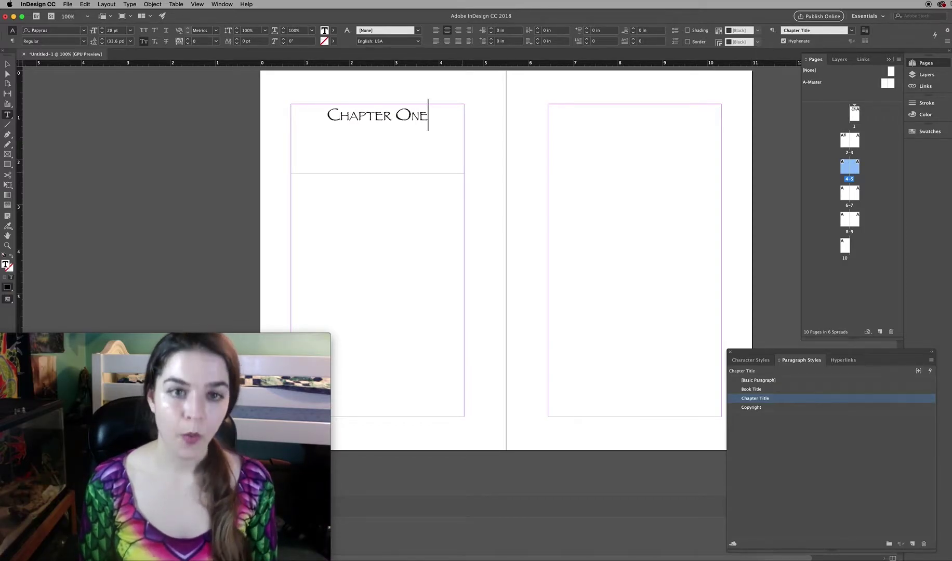
{"action": "key", "text": "Escape"}
{"action": "left_click_drag", "start_coordinate": [377, 173], "coordinate": [377, 133]}
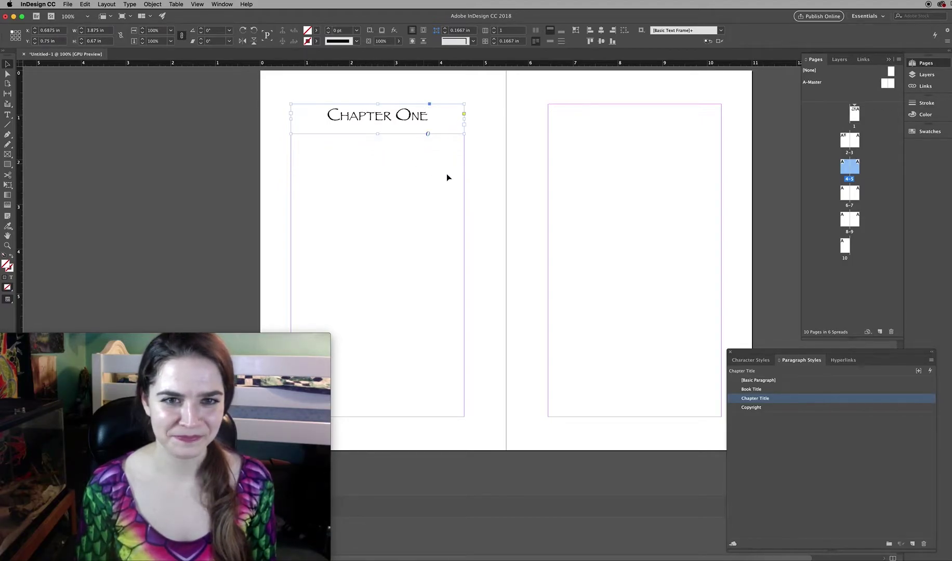
{"action": "left_click", "coordinate": [476, 190]}
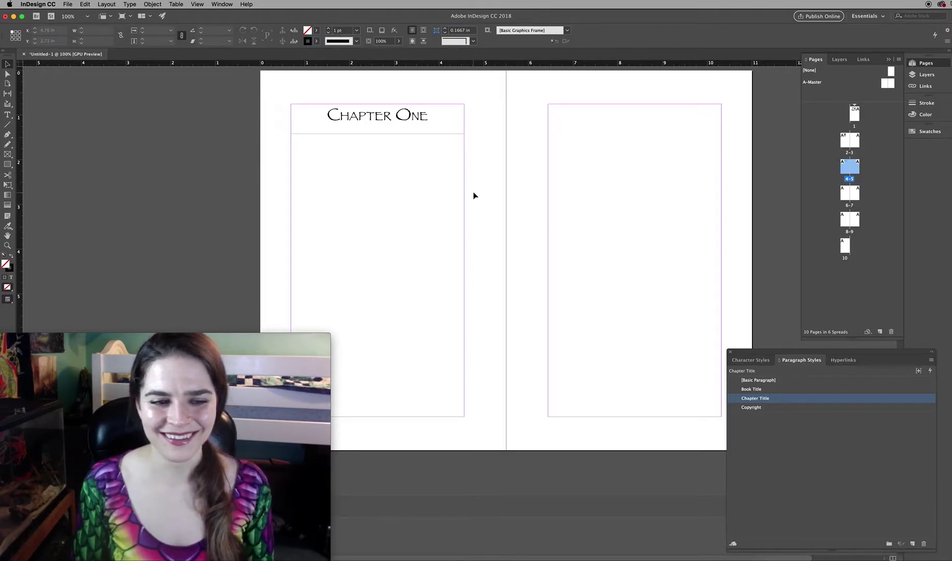
Draw a body text frame about 3.875 x 6 in below page 4's heading and another filling the margins of page 5
{"action": "key", "text": "t"}
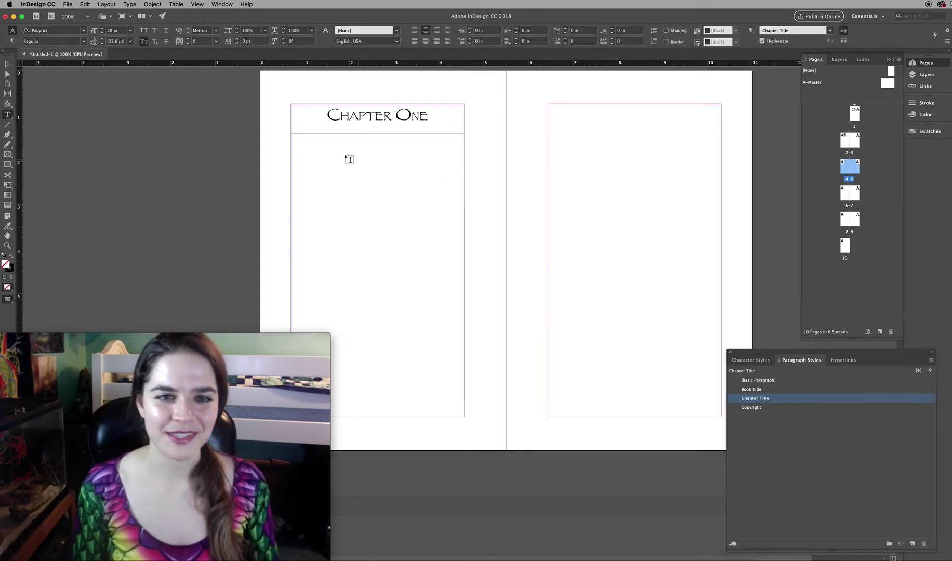
{"action": "left_click_drag", "start_coordinate": [292, 150], "coordinate": [463, 419]}
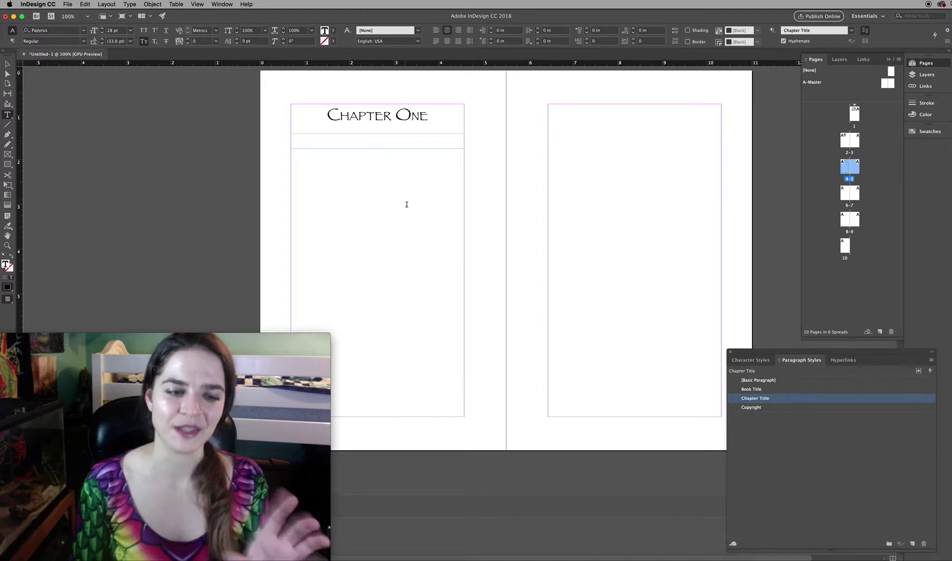
{"action": "key", "text": "Escape"}
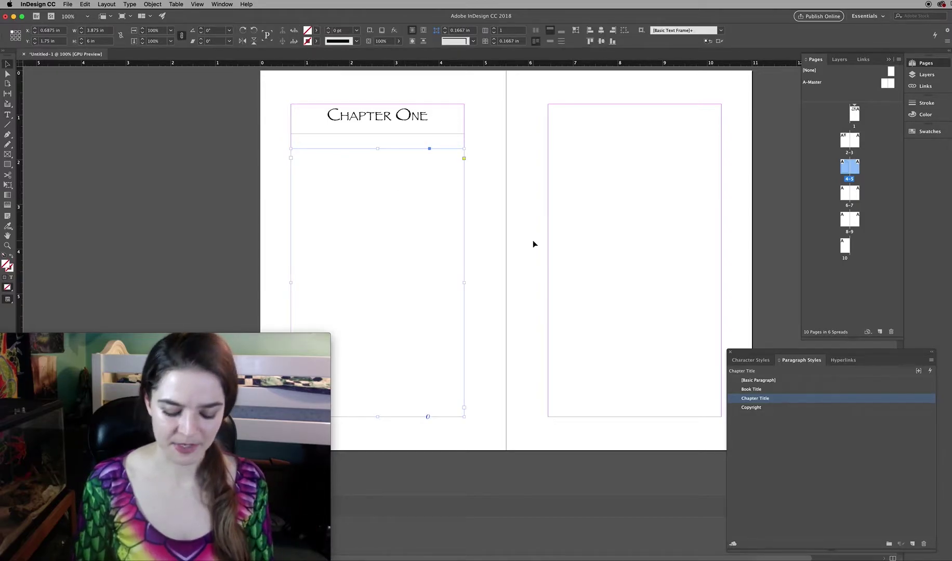
{"action": "key", "text": "t"}
{"action": "left_click_drag", "start_coordinate": [548, 104], "coordinate": [721, 418]}
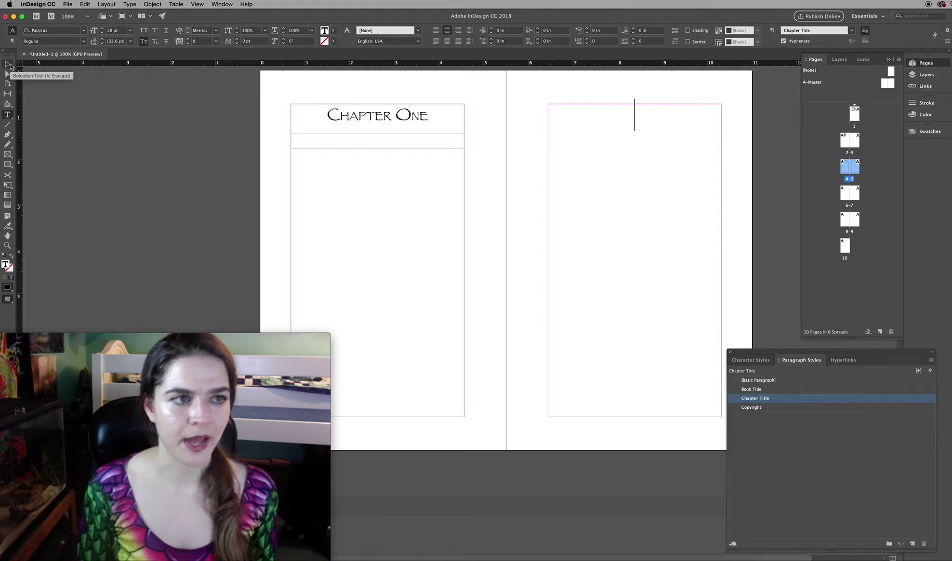
Apply [Basic Paragraph] to page 4's body frame and set that style's font family to Book Antiqua
{"action": "left_click", "coordinate": [9, 65]}
{"action": "left_click", "coordinate": [341, 230]}
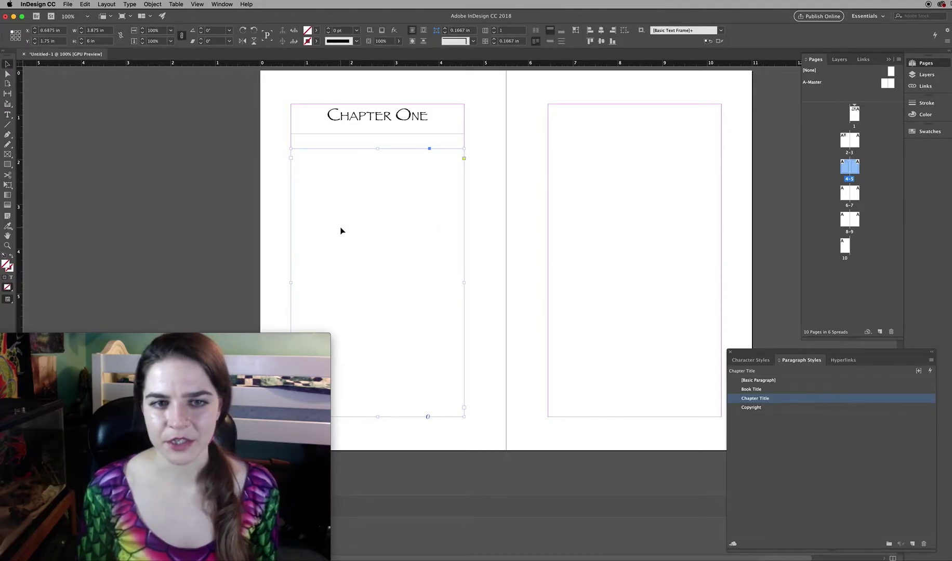
{"action": "left_click", "coordinate": [785, 382]}
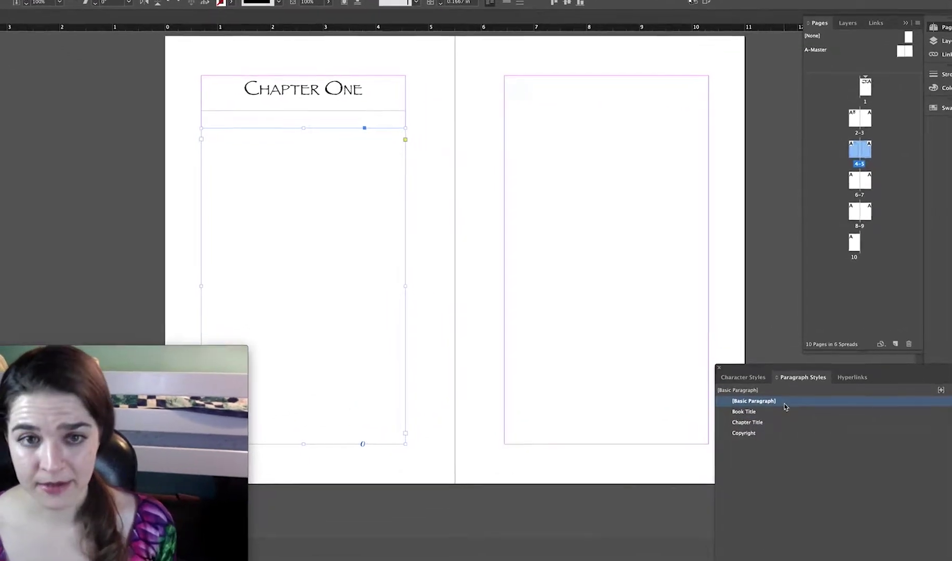
{"action": "double_click", "coordinate": [784, 418]}
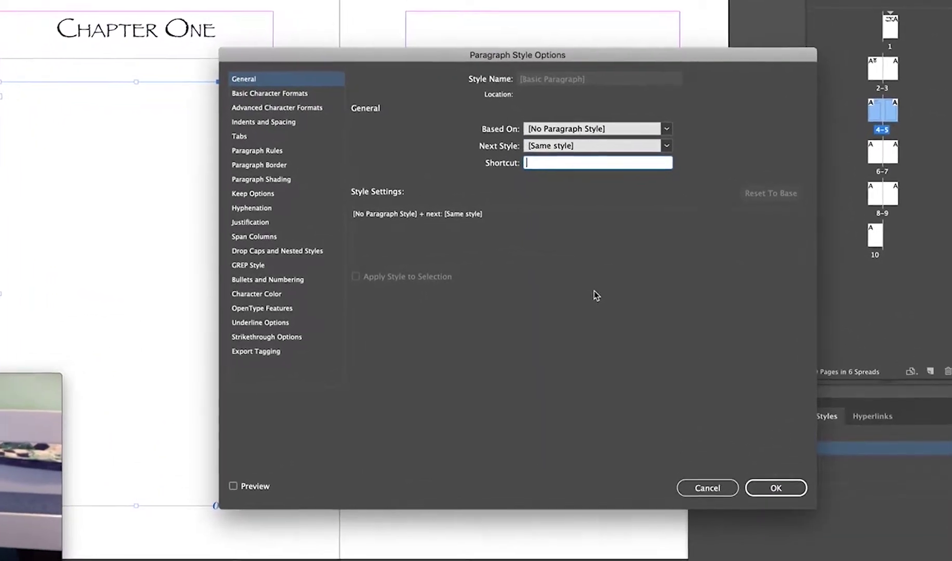
{"action": "left_click", "coordinate": [223, 82]}
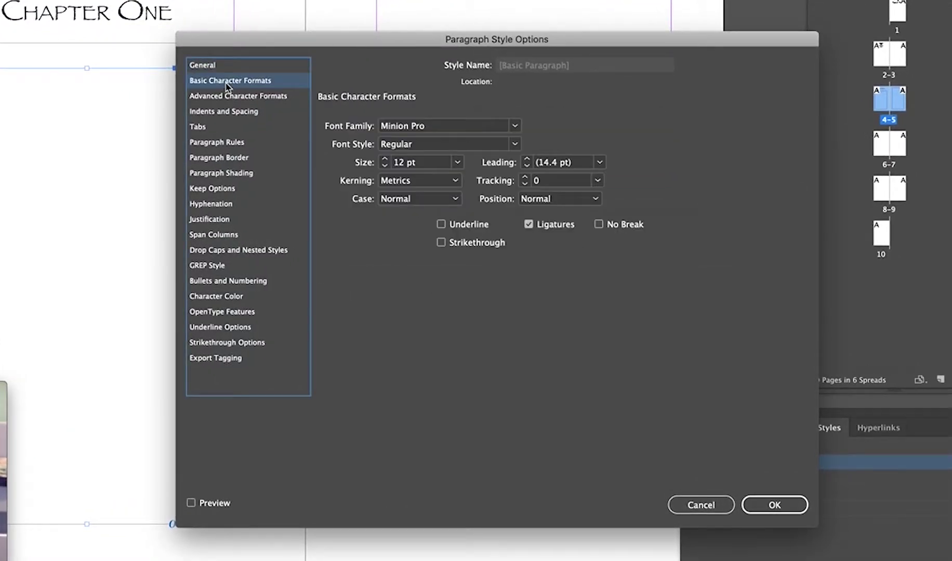
{"action": "left_click", "coordinate": [463, 129]}
{"action": "triple_click", "coordinate": [458, 130]}
{"action": "type", "text": "Book Antiqua"}
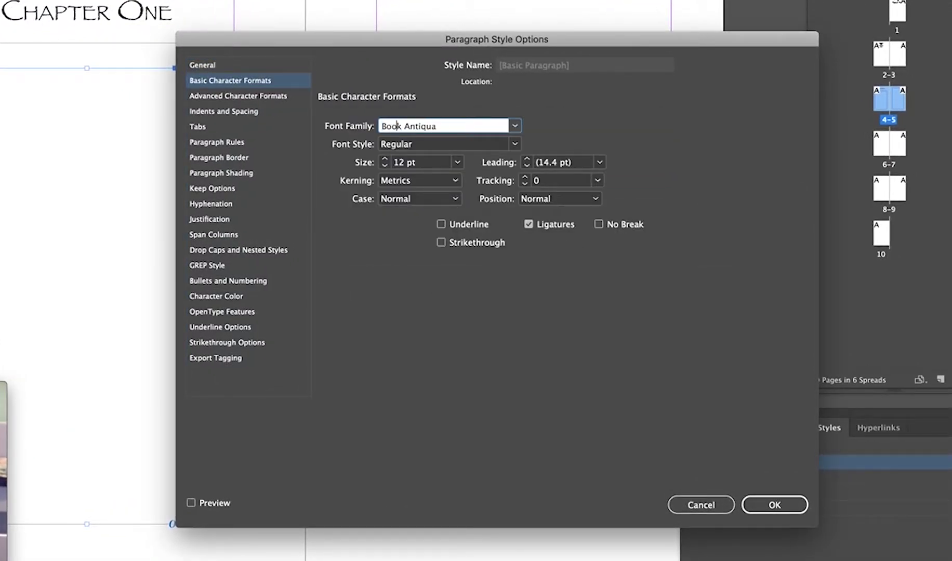
{"action": "key", "text": "Return"}
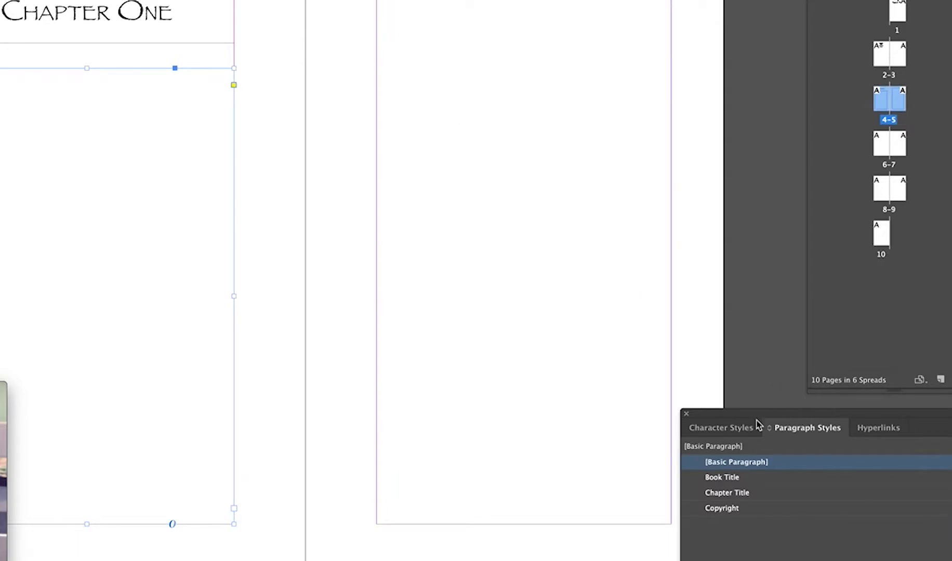
Set the [Basic Paragraph] style's first line indent to 0.3 in
{"action": "double_click", "coordinate": [792, 464]}
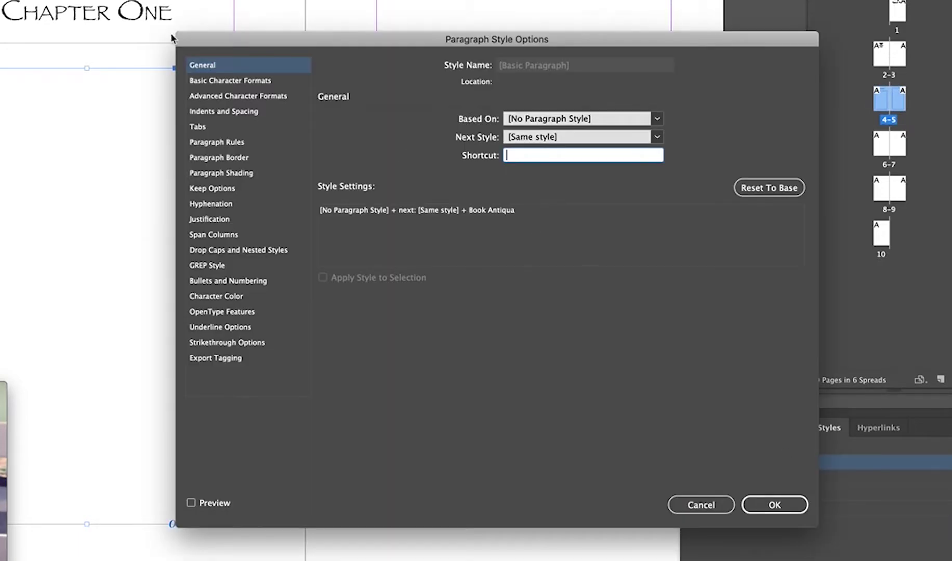
{"action": "left_click", "coordinate": [239, 115]}
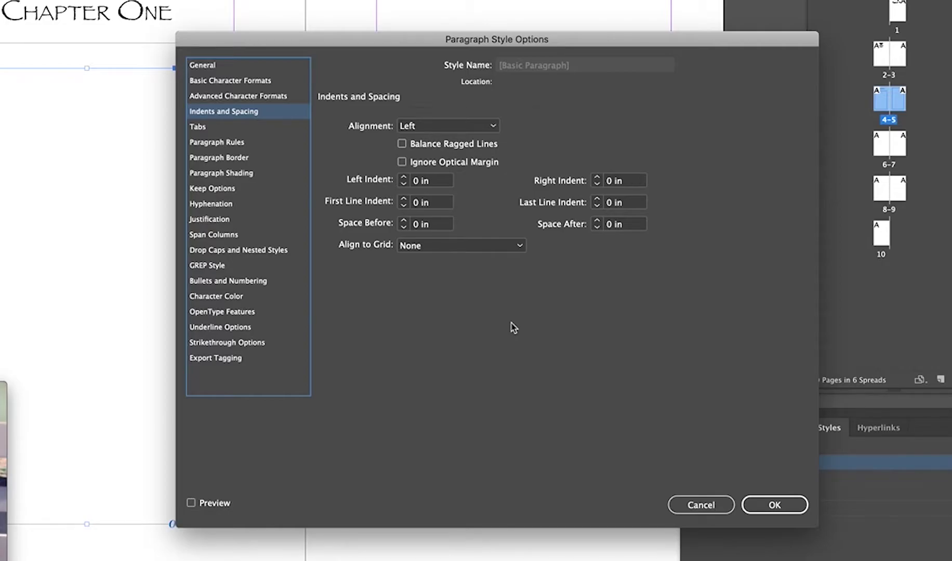
{"action": "left_click", "coordinate": [414, 203]}
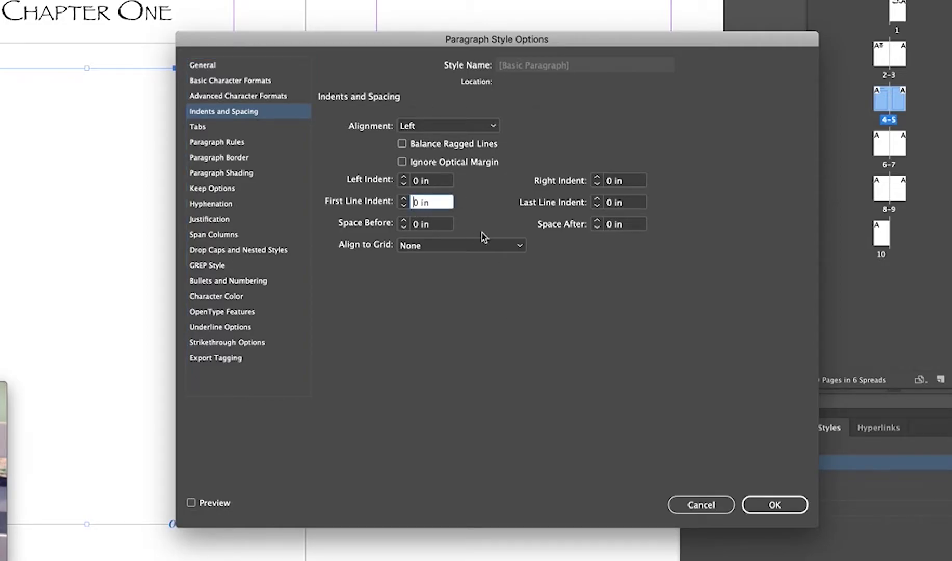
{"action": "type", "text": ".3"}
Set the [Basic Paragraph] style's EPUB and HTML export tag to p and save the style
{"action": "left_click", "coordinate": [221, 189]}
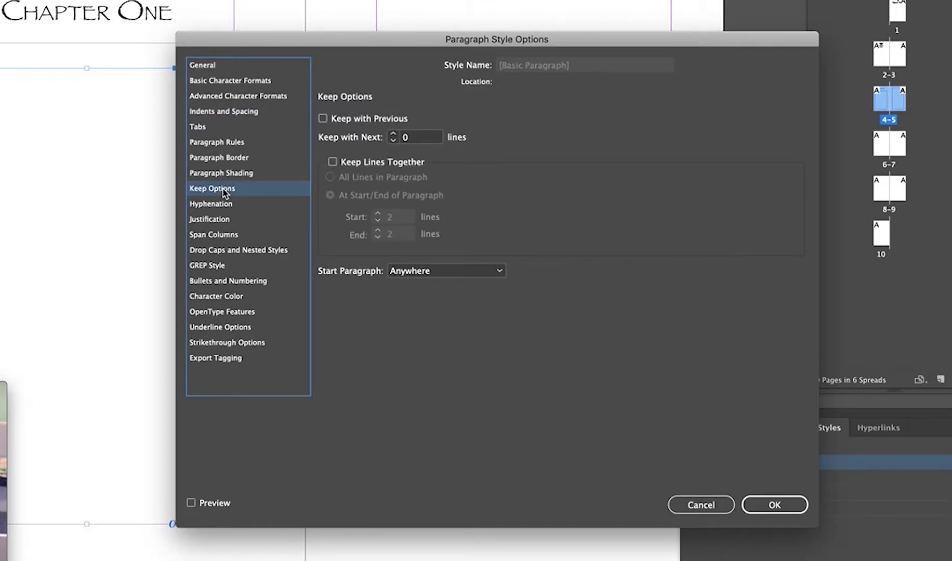
{"action": "left_click", "coordinate": [271, 362]}
{"action": "left_click", "coordinate": [465, 137]}
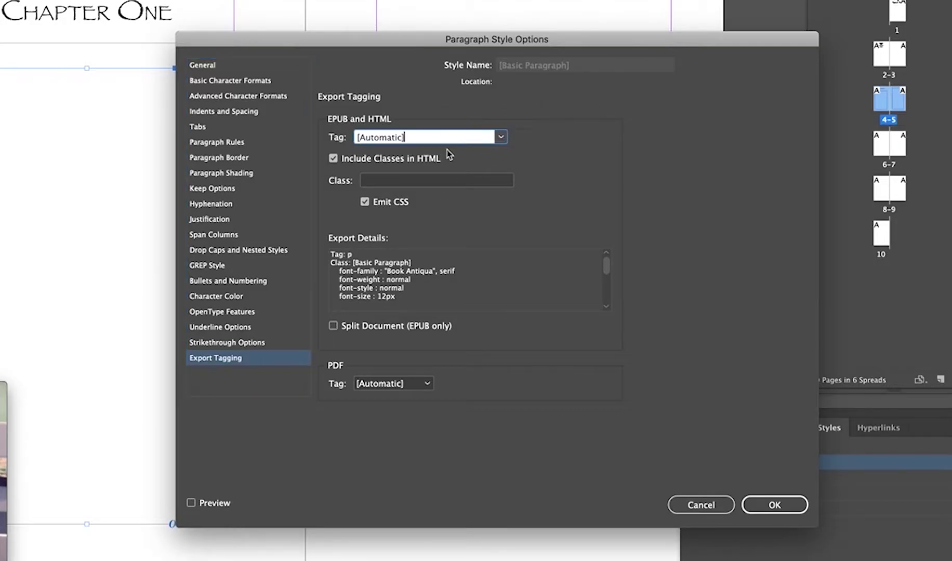
{"action": "left_click", "coordinate": [500, 137]}
{"action": "left_click", "coordinate": [456, 168]}
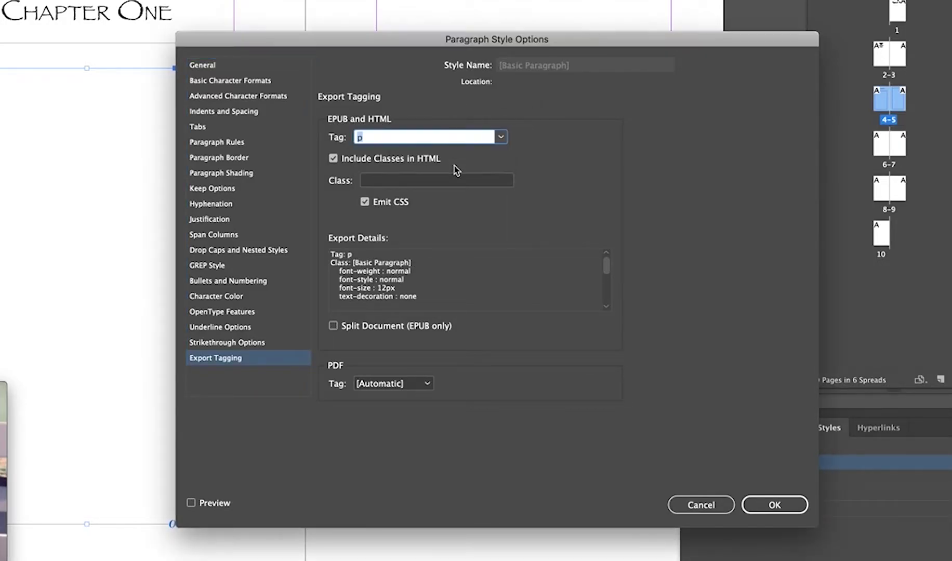
{"action": "left_click", "coordinate": [796, 497]}
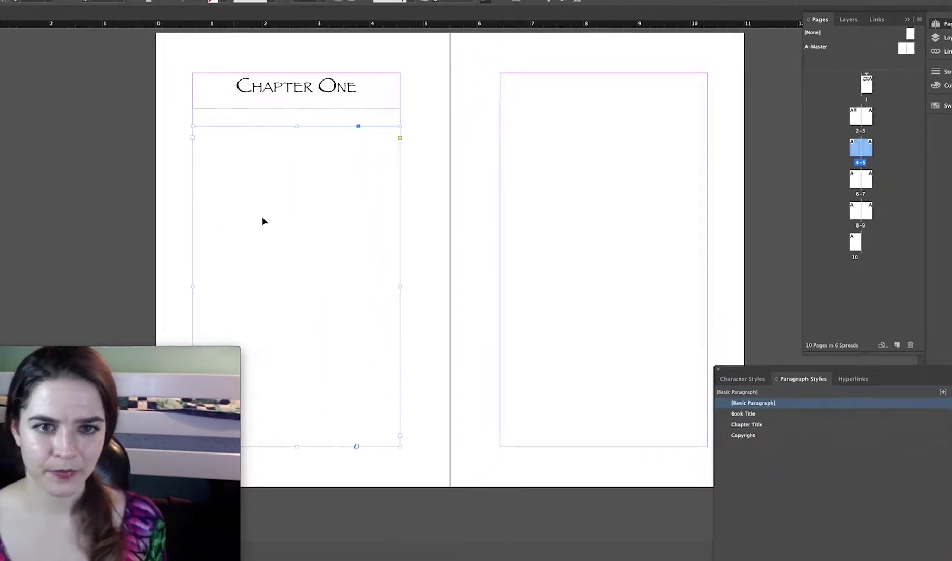
Start page 4's body text with "Once upon a time there was a girl named", followed by the girl's first name and a period
{"action": "key", "text": "t"}
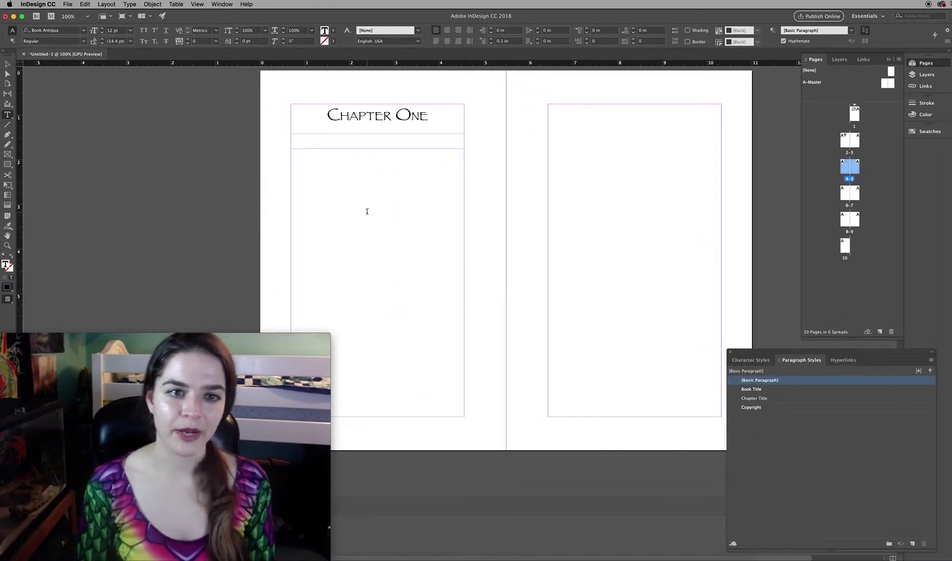
{"action": "left_click", "coordinate": [410, 264]}
{"action": "type", "text": "Once "}
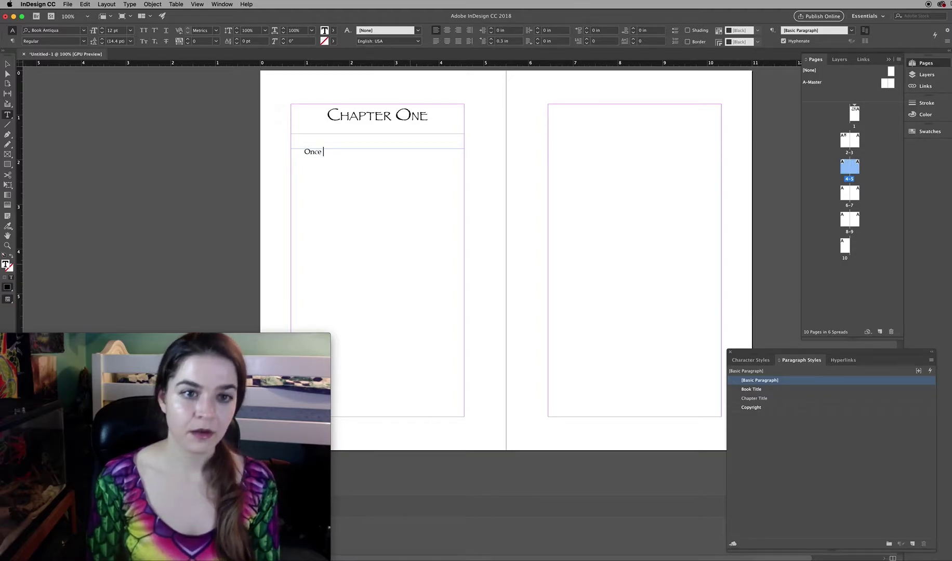
{"action": "type", "text": "upon a time "}
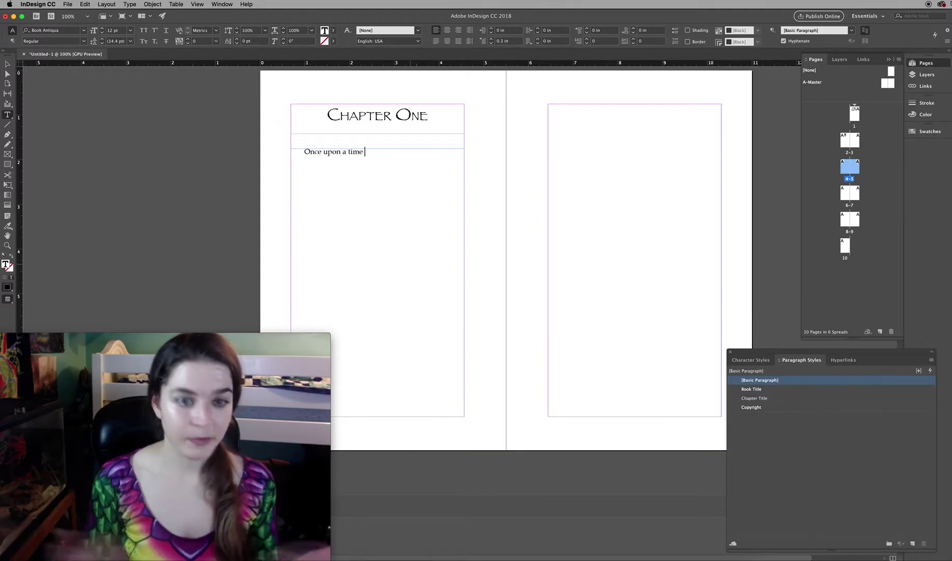
{"action": "type", "text": "there was a girl n"}
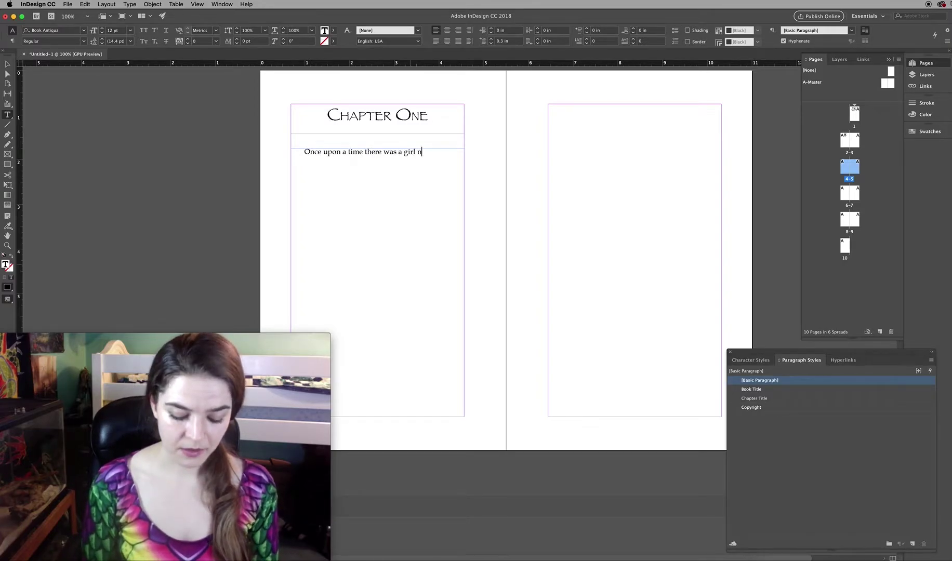
{"action": "type", "text": "ames Elana."}
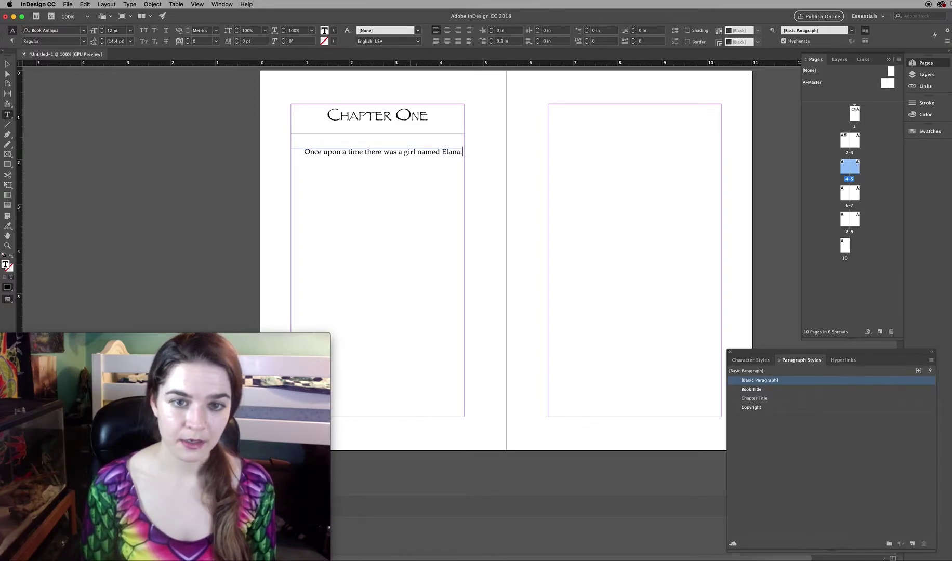
Continue the body paragraph with "She thought she was good at InDesign, but in fact, she was a noob. However,"
{"action": "type", "text": " She thought shew was good at InDesign, b"}
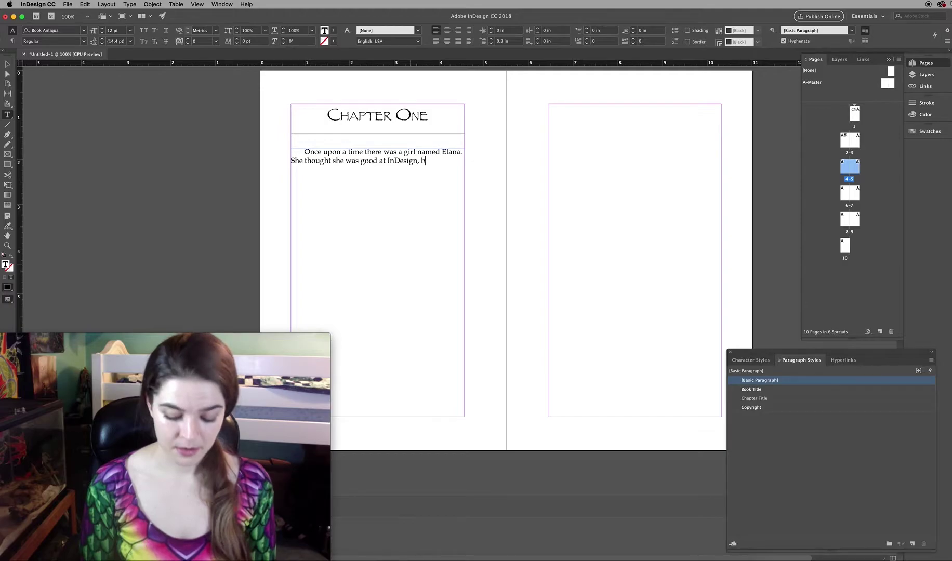
{"action": "type", "text": "utin fact, she was a"}
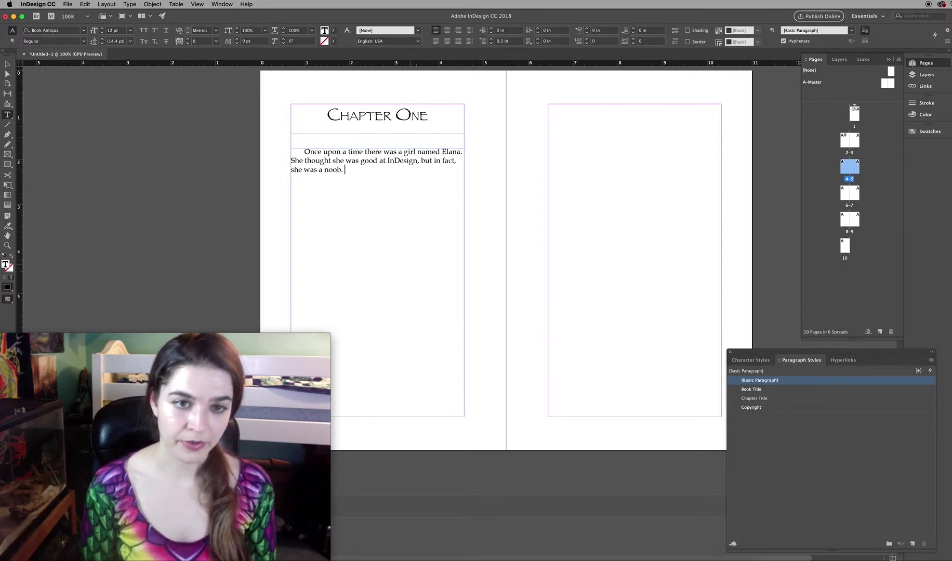
{"action": "type", "text": " noob. However, sh"}
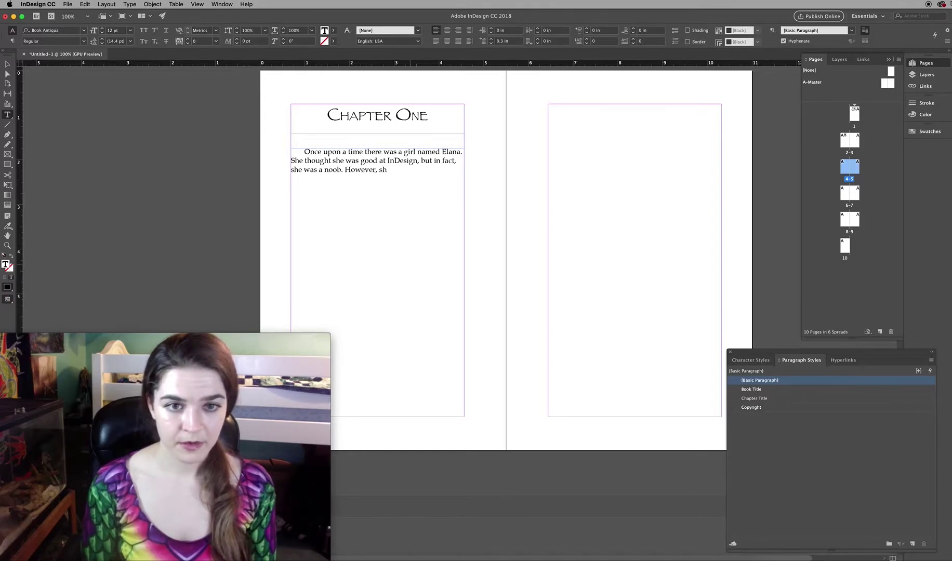
Finish the opening paragraph with "she figured she might as well make a foolish video to help others." and start a filler paragraph "lgiwf;qfa"
{"action": "type", "text": "e figured s"}
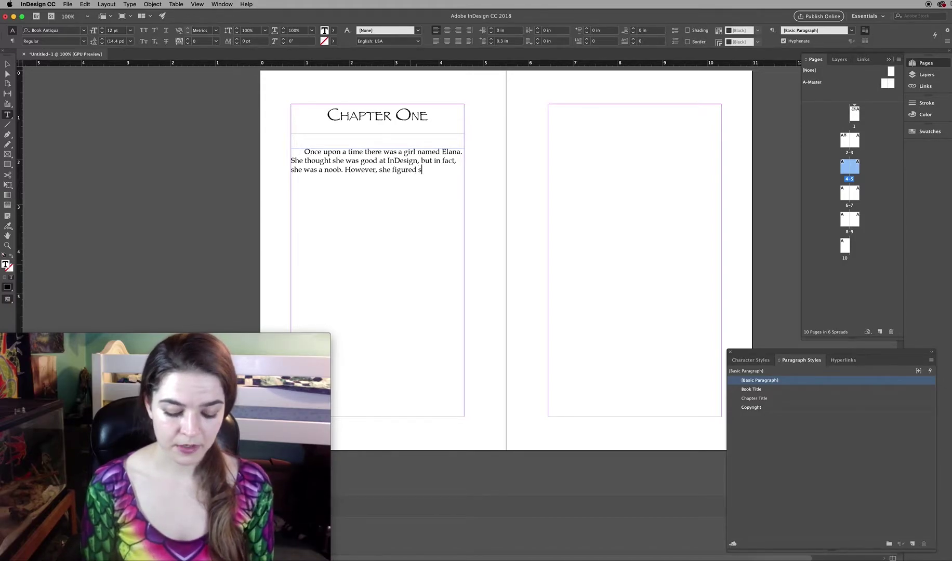
{"action": "type", "text": "he might as well mak"}
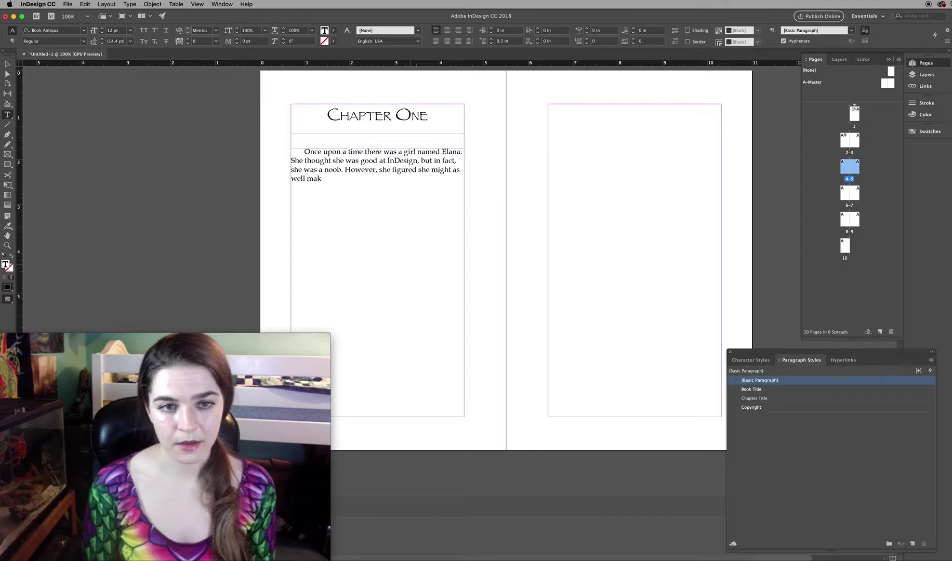
{"action": "type", "text": "e a foolish vid"}
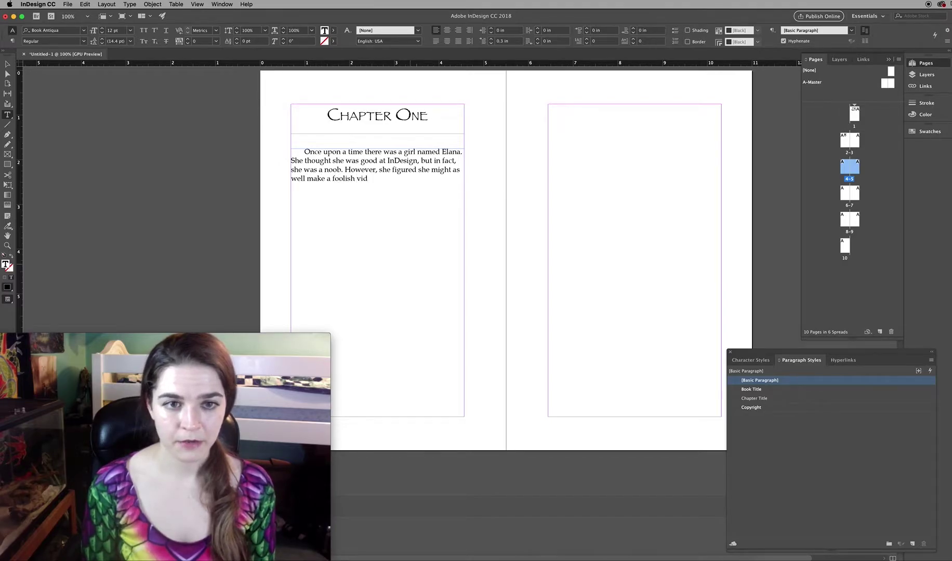
{"action": "type", "text": "eo to help oth"}
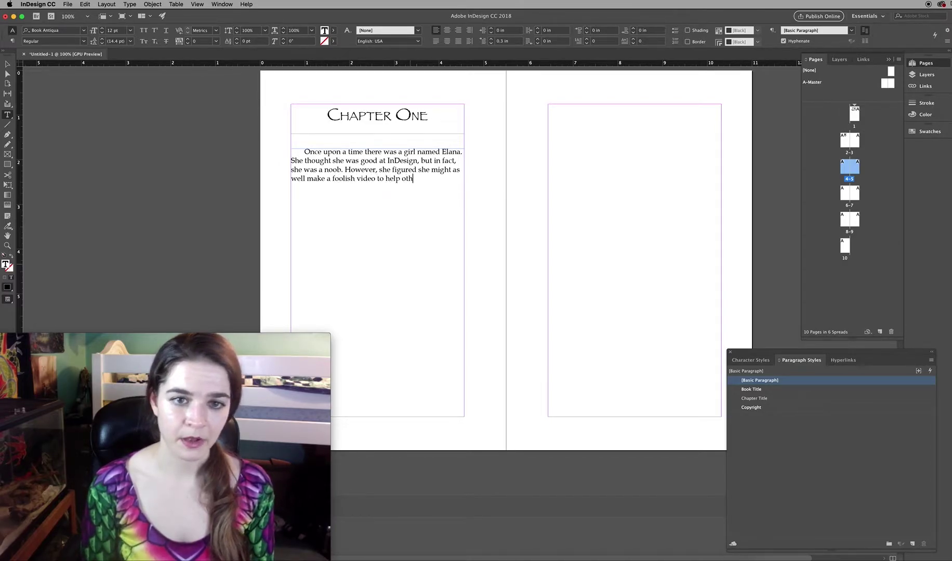
{"action": "type", "text": "ers.lgiwf;qfa"}
Add the filler paragraphs "wepgohqa;nf'pvjdfg" and "eg", followed by the paragraph "And they all lived happily ever after."
{"action": "key", "text": "Return"}
{"action": "type", "text": "wepgohqa;nf'pvjdfg"}
{"action": "key", "text": "Return"}
{"action": "type", "text": "eg "}
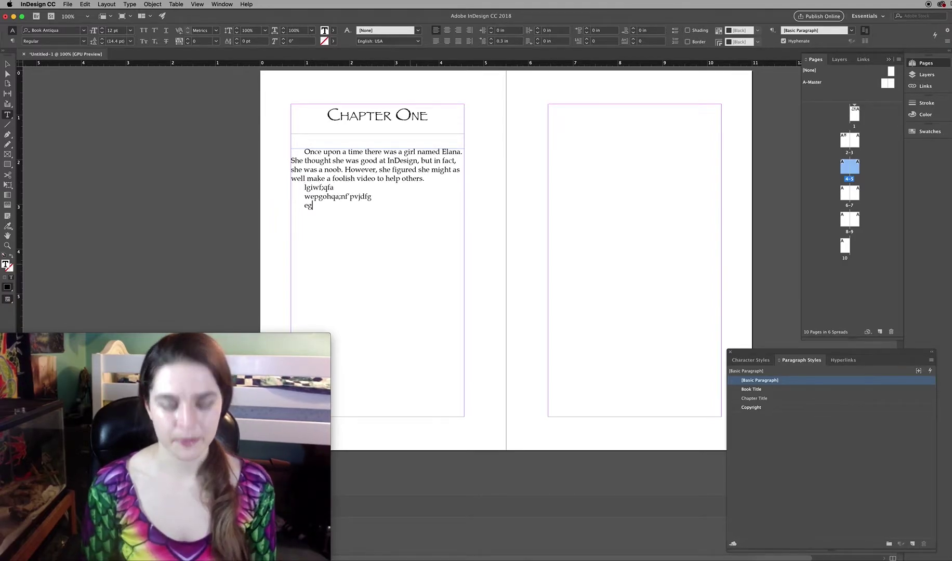
{"action": "type", "text": "And they all"}
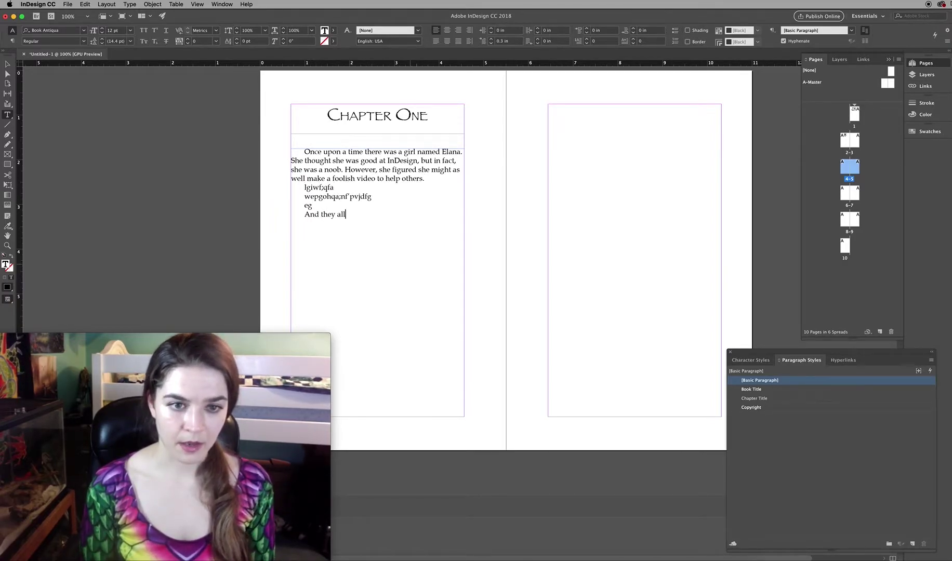
{"action": "type", "text": " lived happily"}
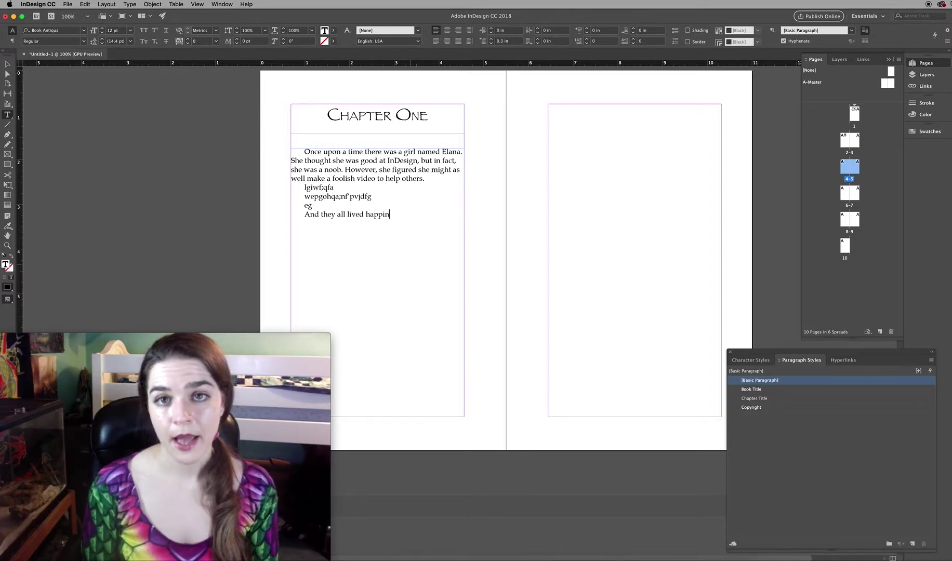
{"action": "type", "text": " ever after."}
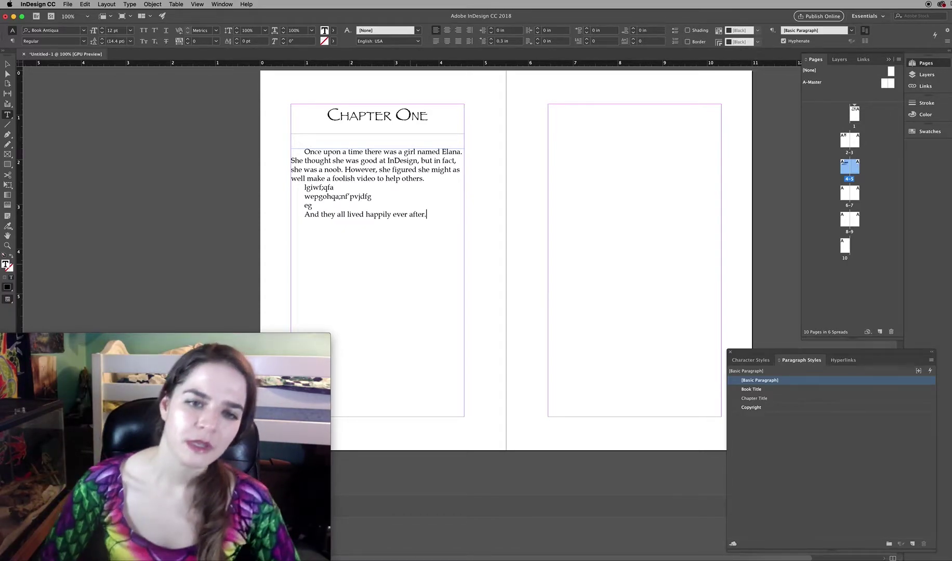
Overfill page 4's body text frame with short filler paragraphs such as "etihwe;ofe", "erjgpowj", "rie" and "dge"
{"action": "key", "text": "Return"}
{"action": "type", "text": "etihwe;ofe"}
{"action": "key", "text": "Return"}
{"action": "type", "text": "erjgpowj"}
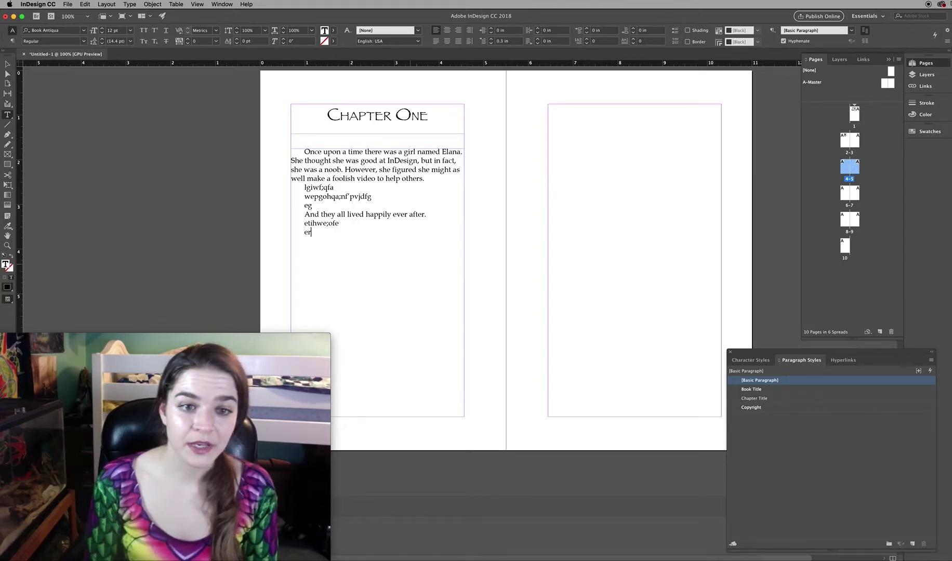
{"action": "key", "text": "Return"}
{"action": "type", "text": "rie dge"}
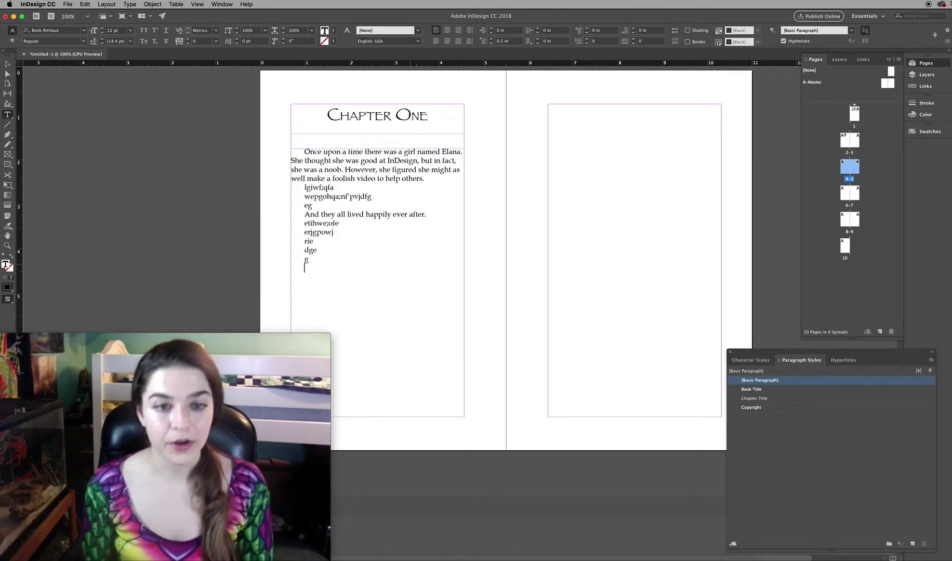
{"action": "type", "text": " g s d s dfs dg s fsdg"}
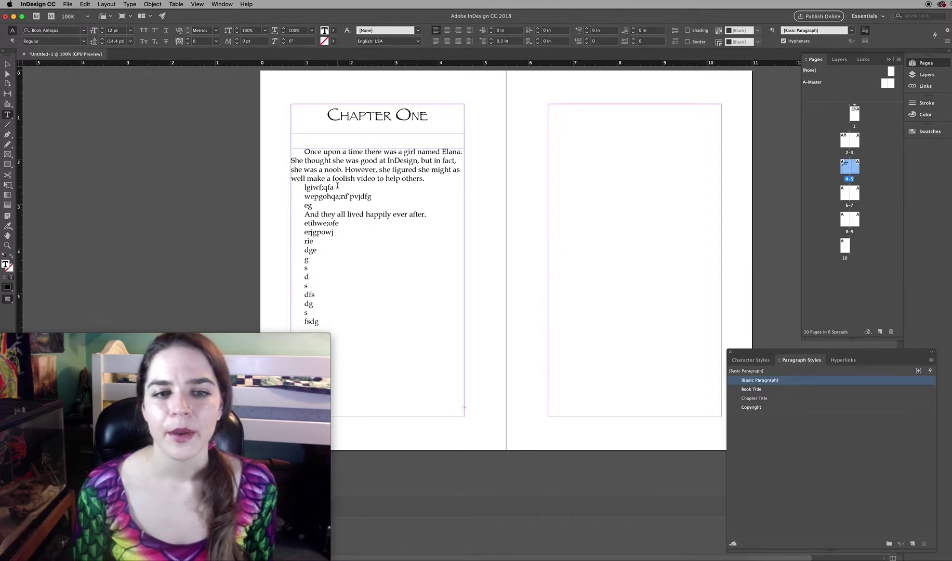
Create a paragraph style for the opening paragraph, with both Based On and Next Style set to [Basic Paragraph]
{"action": "left_click", "coordinate": [380, 172]}
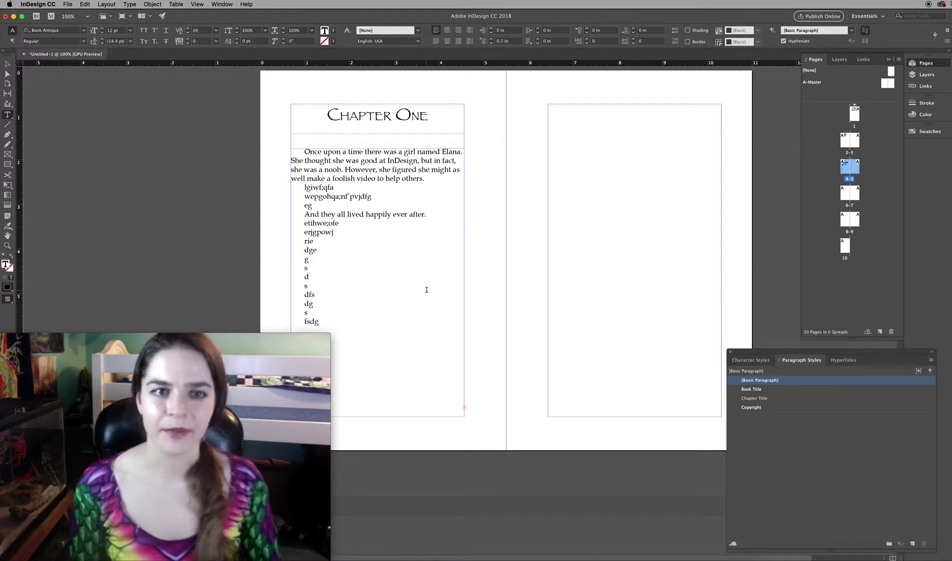
{"action": "scroll", "coordinate": [400, 255], "scroll_direction": "down", "scroll_amount": 2}
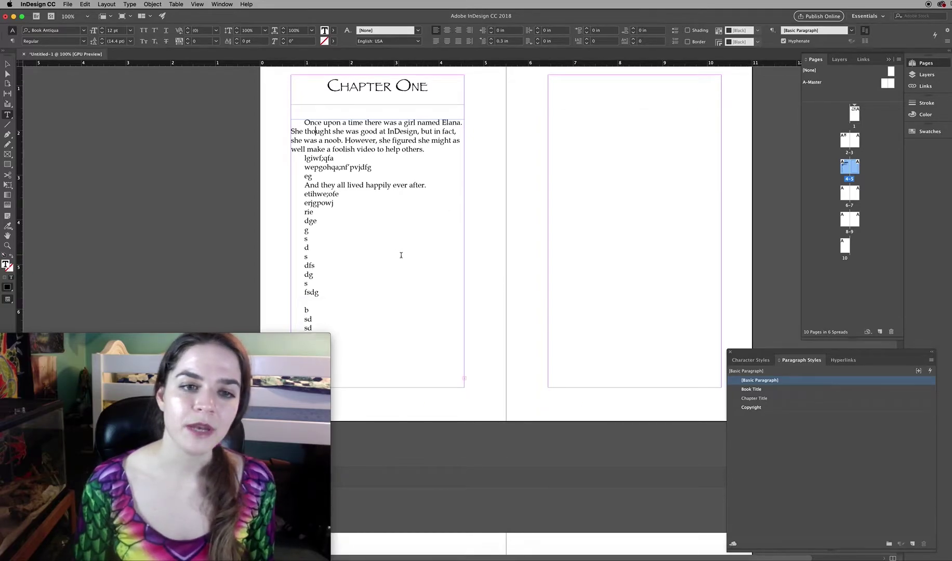
{"action": "scroll", "coordinate": [403, 257], "scroll_direction": "down", "scroll_amount": 5}
{"action": "scroll", "coordinate": [403, 260], "scroll_direction": "up", "scroll_amount": 5}
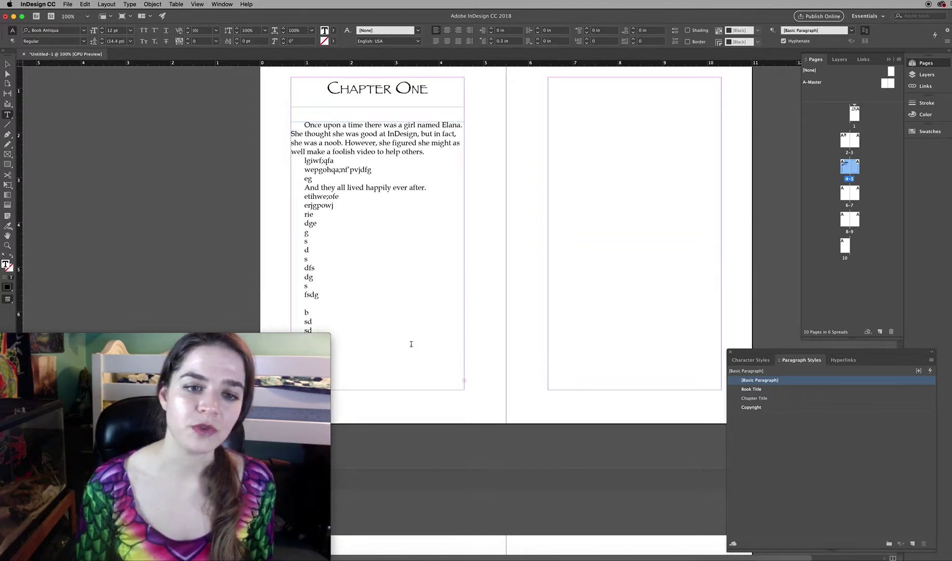
{"action": "scroll", "coordinate": [390, 247], "scroll_direction": "up", "scroll_amount": 2}
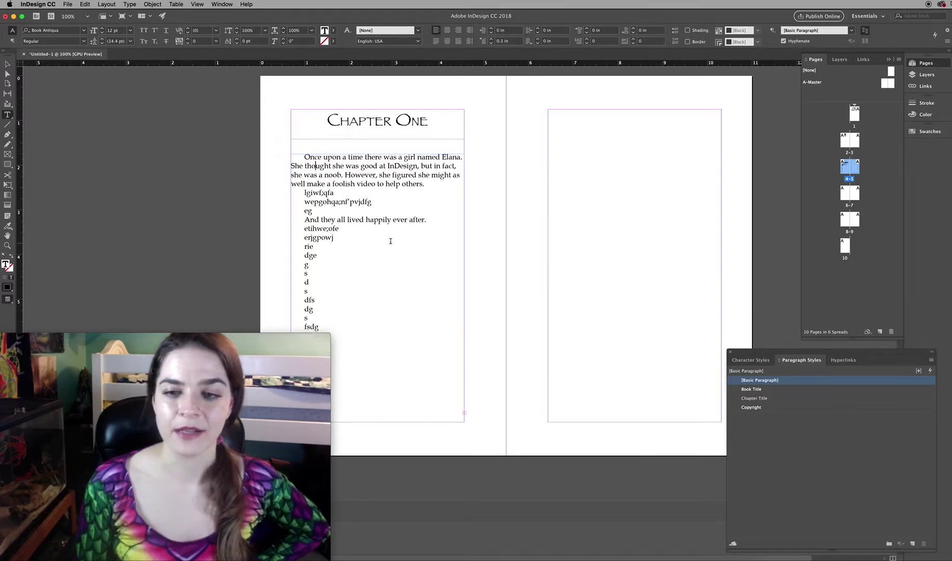
{"action": "left_click", "coordinate": [912, 544]}
{"action": "left_click", "coordinate": [789, 389]}
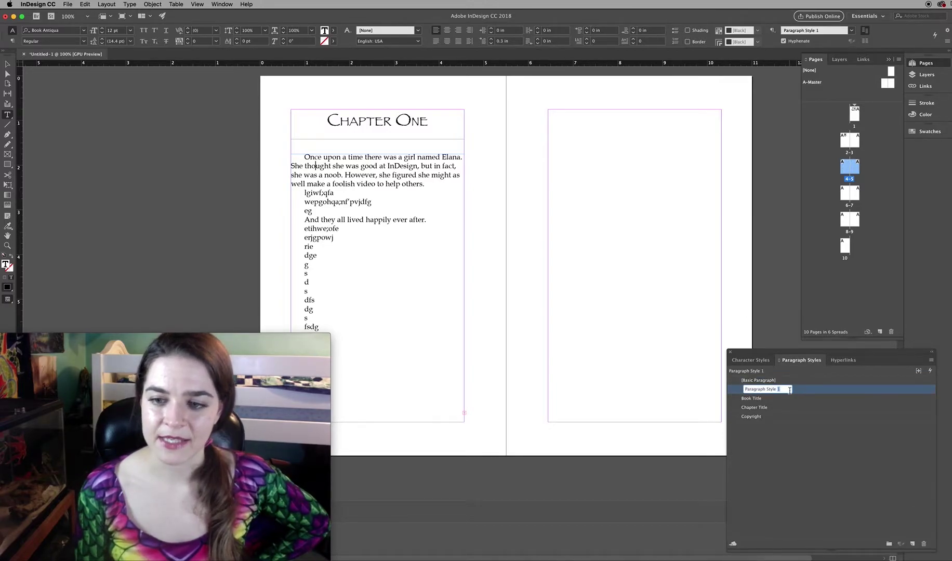
{"action": "double_click", "coordinate": [795, 390]}
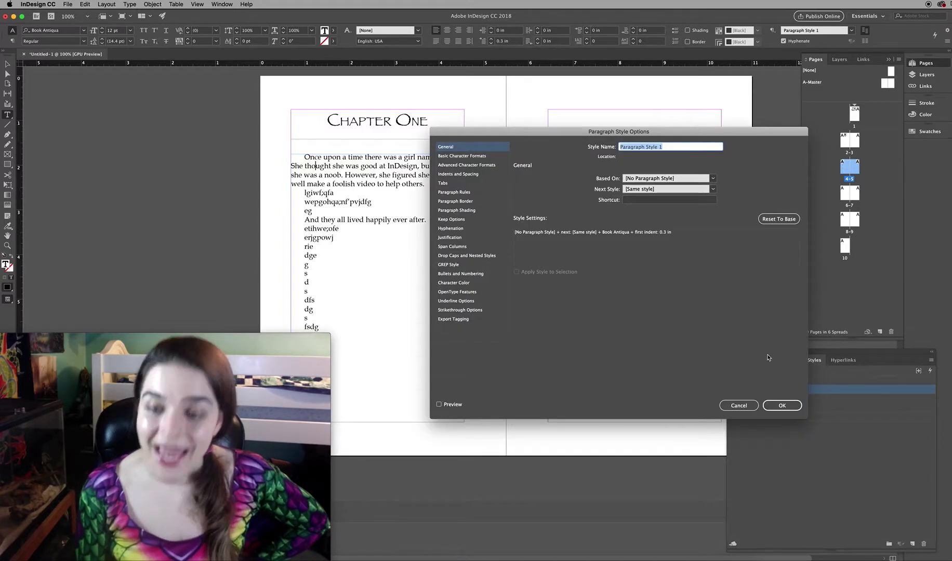
{"action": "left_click", "coordinate": [713, 178]}
{"action": "left_click", "coordinate": [683, 194]}
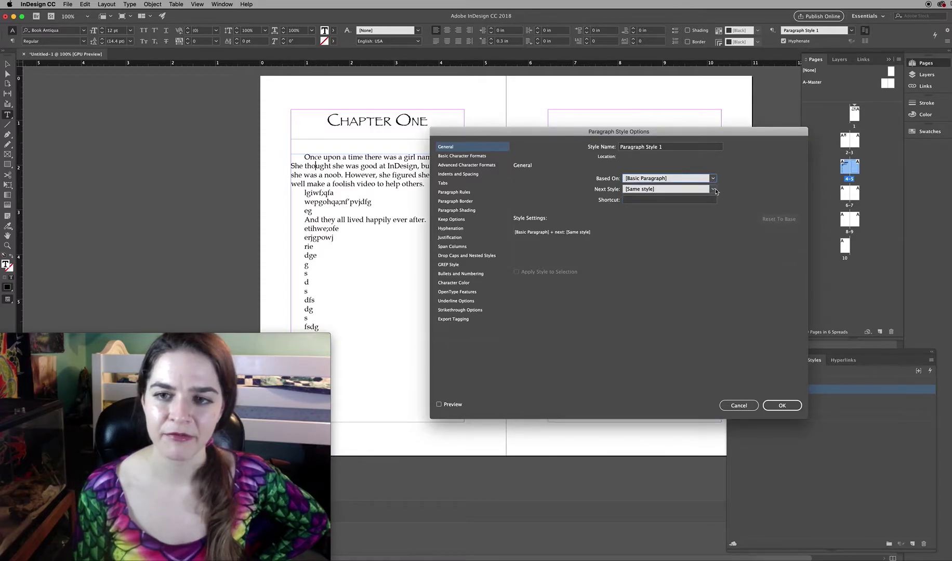
{"action": "left_click", "coordinate": [713, 190]}
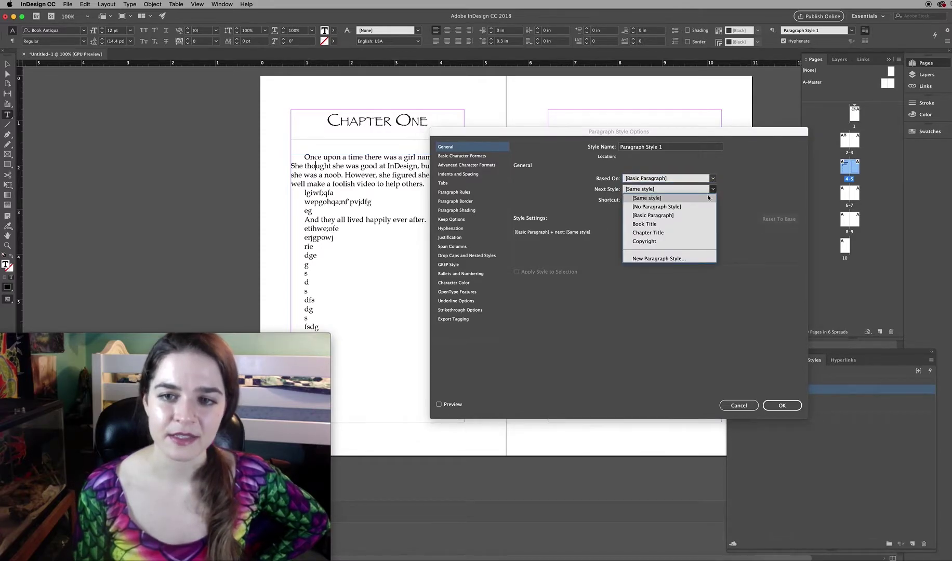
{"action": "left_click", "coordinate": [688, 213]}
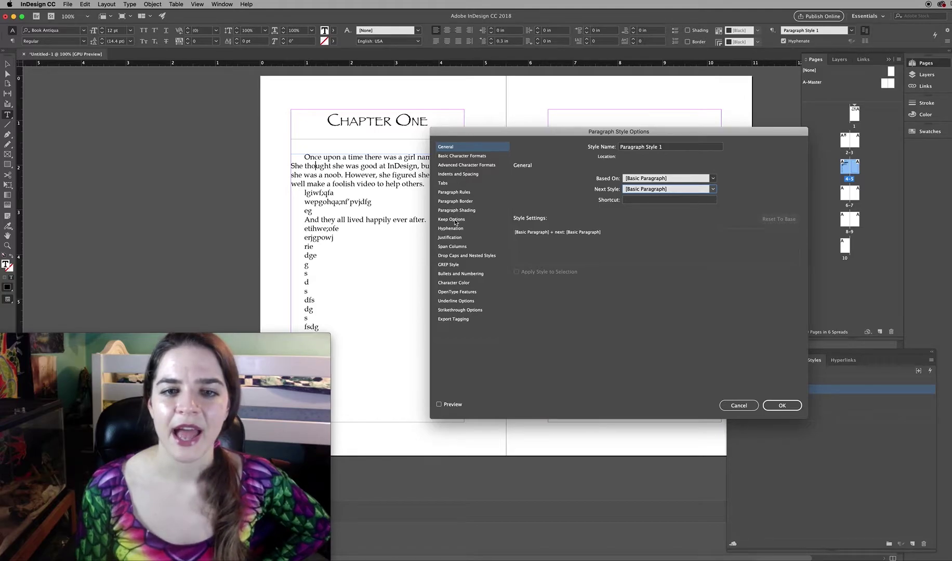
Set the new paragraph style's first line indent to 0 in and save the style
{"action": "left_click", "coordinate": [465, 177]}
{"action": "double_click", "coordinate": [577, 228]}
{"action": "type", "text": "0"}
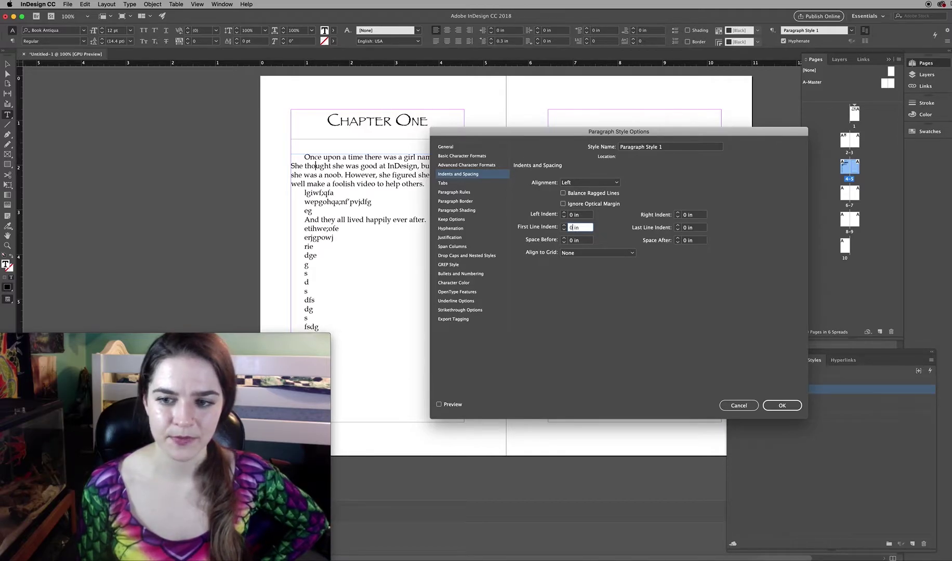
{"action": "key", "text": "Return"}
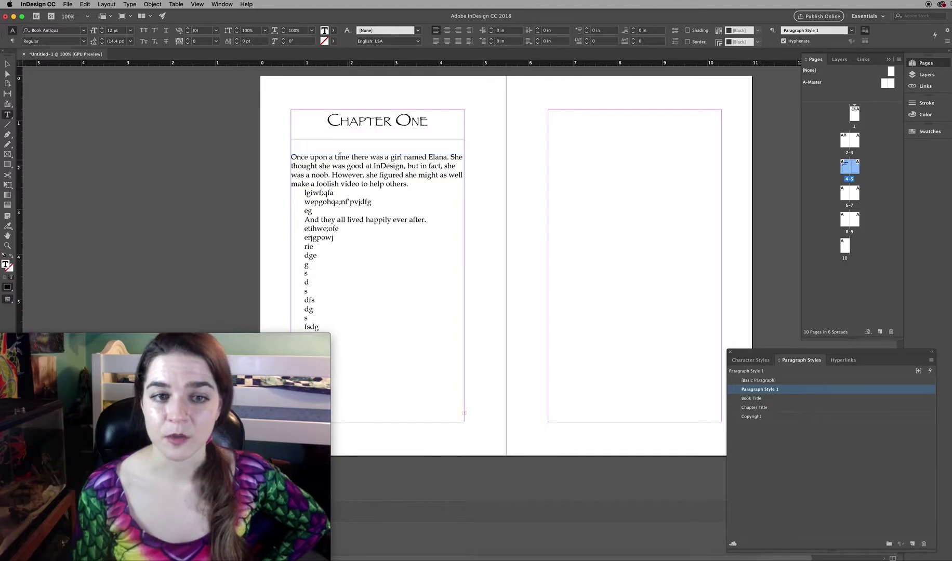
Rename the opening paragraph's new style as First Paragraph
{"action": "left_click", "coordinate": [327, 166]}
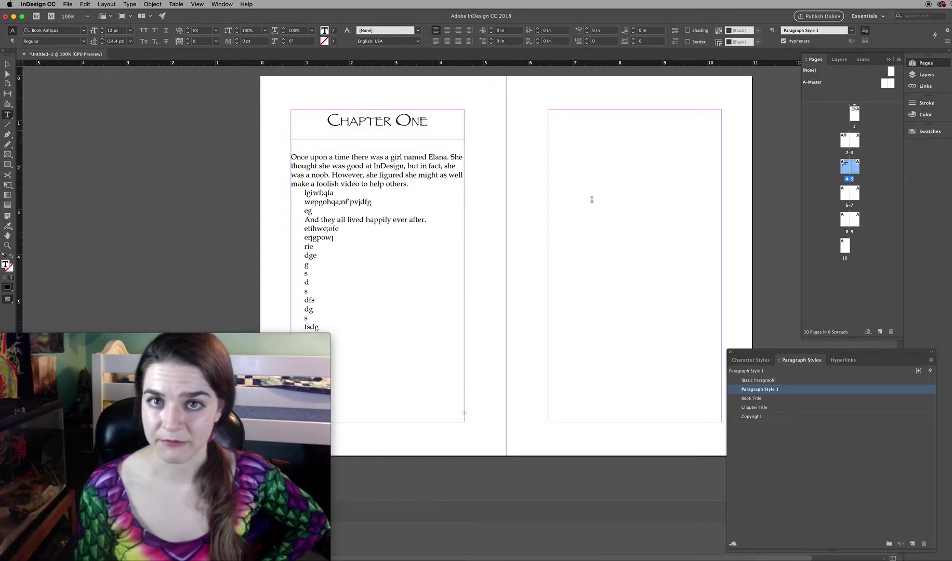
{"action": "double_click", "coordinate": [786, 391]}
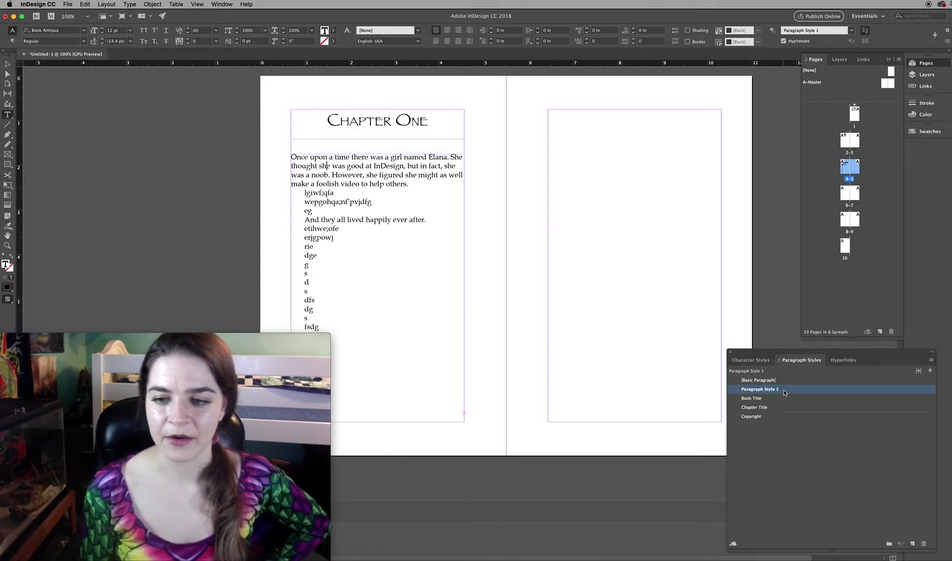
{"action": "type", "text": "First Parah"}
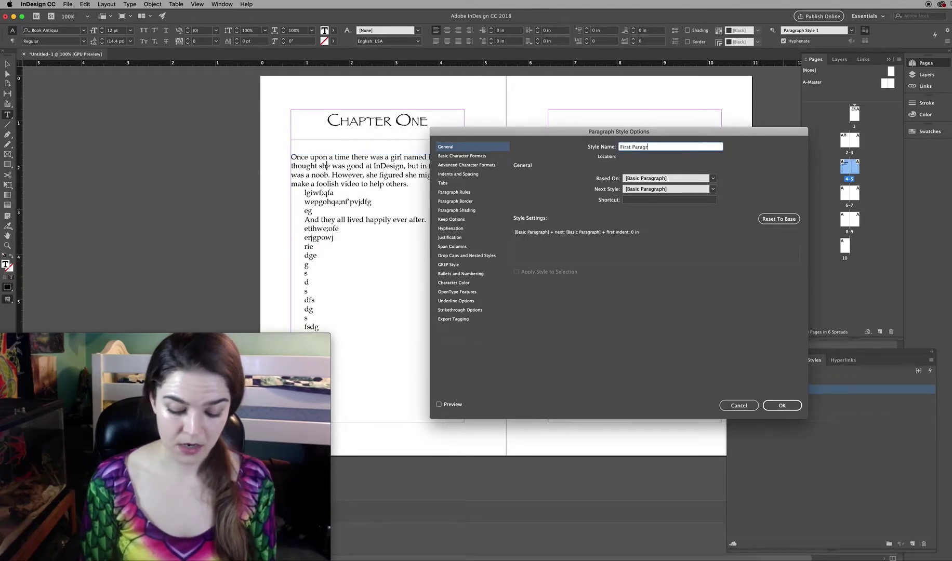
{"action": "key", "text": "Return"}
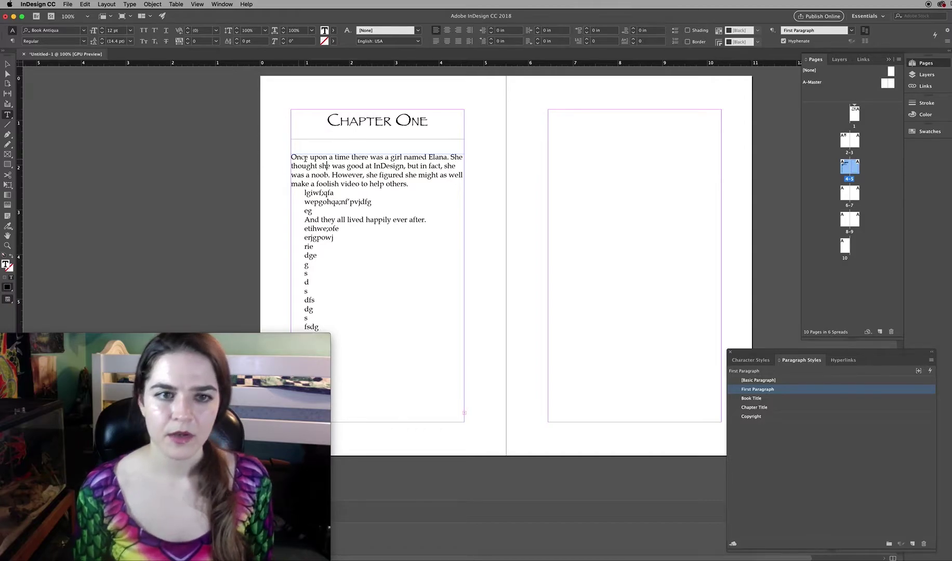
Try to thread page 4's overset text into page 5's frame, and apply the [Basic Paragraph] style to that empty frame
{"action": "left_click", "coordinate": [326, 202]}
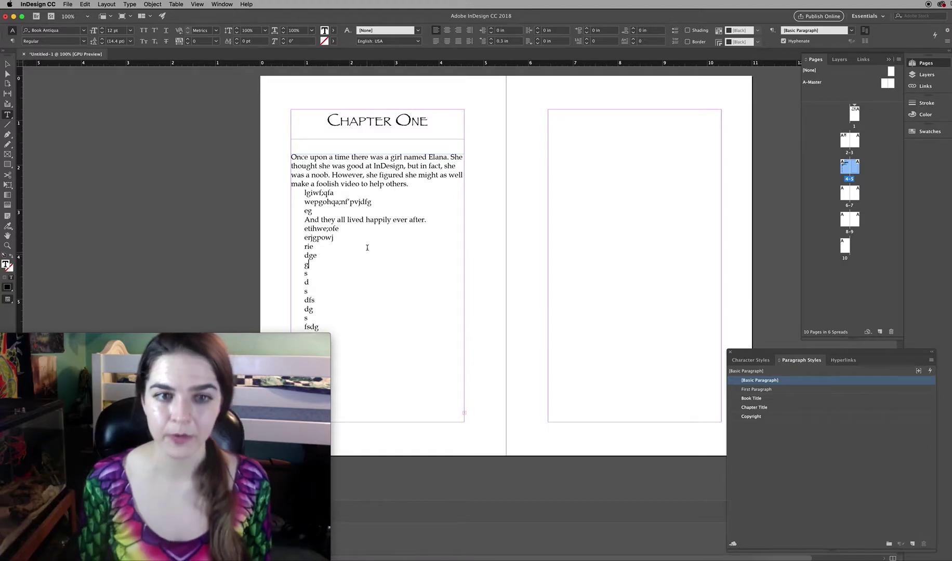
{"action": "key", "text": "Escape"}
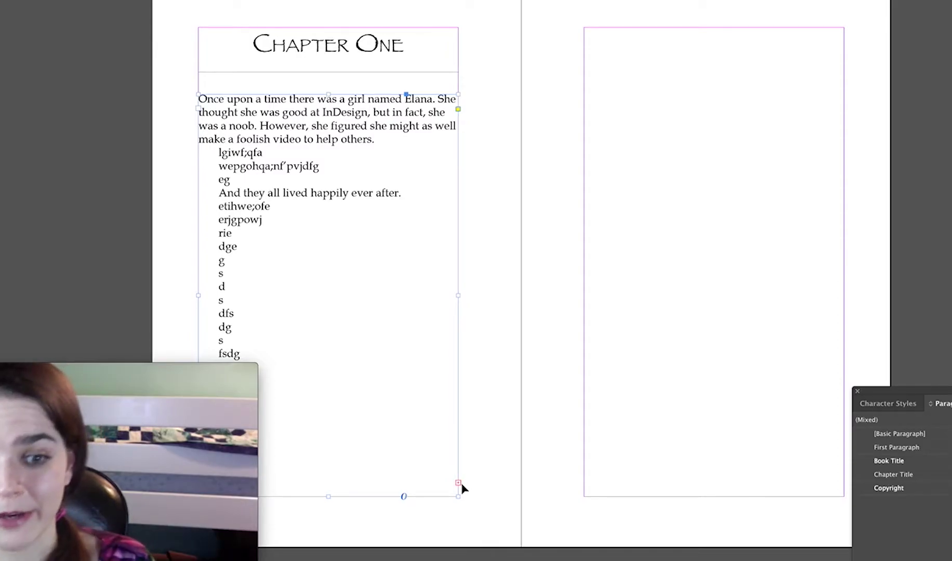
{"action": "left_click", "coordinate": [457, 481]}
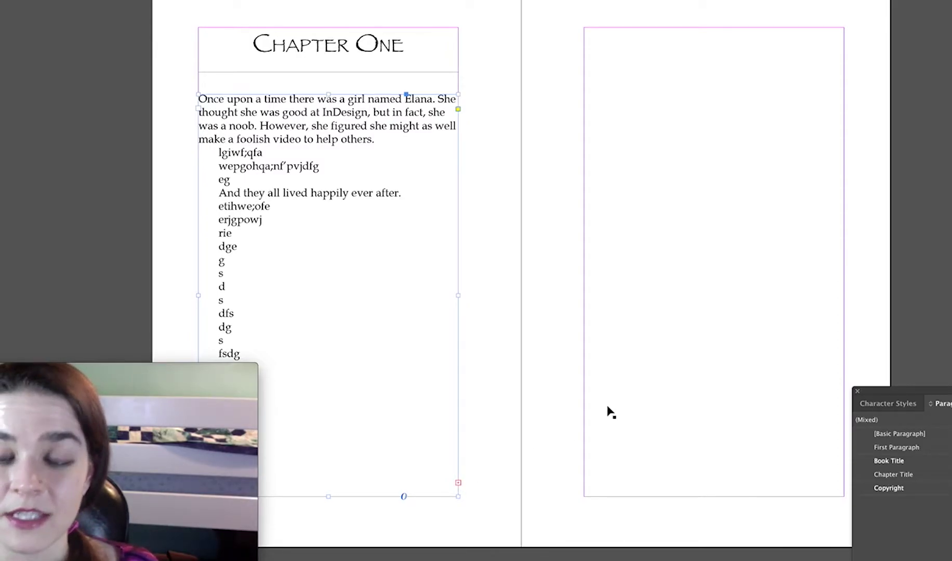
{"action": "left_click", "coordinate": [608, 403]}
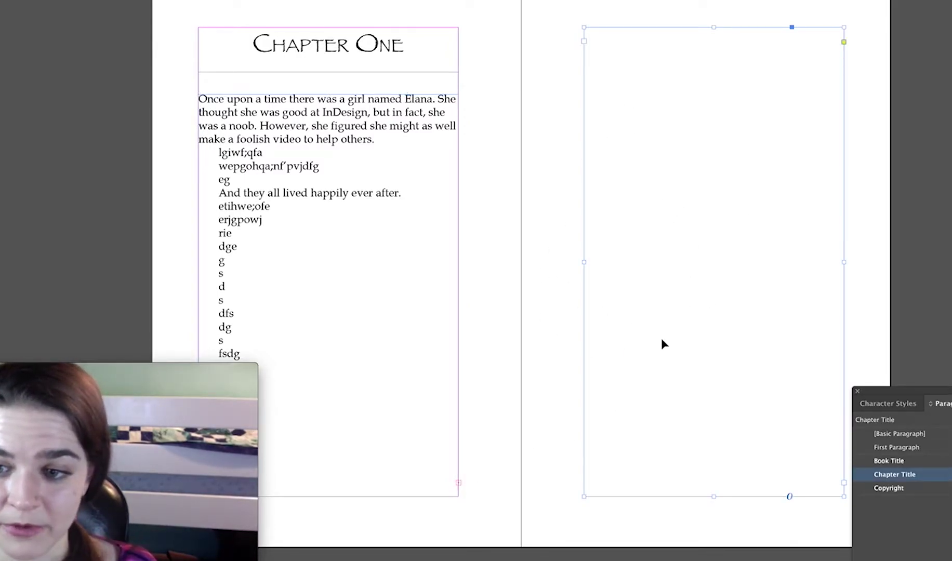
{"action": "left_click", "coordinate": [917, 435]}
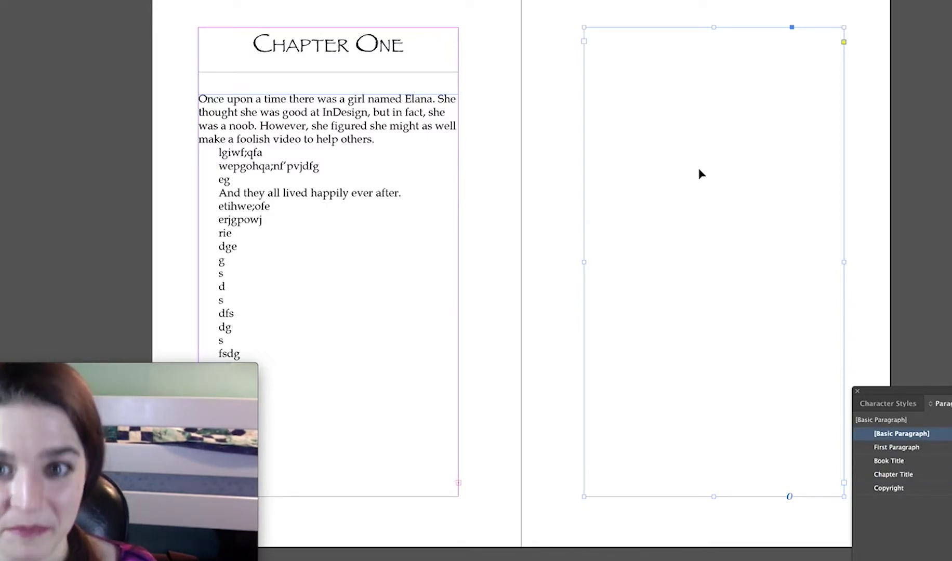
Thread the overset body text from page 4's text frame into the text frame on page 5
{"action": "left_click", "coordinate": [418, 362]}
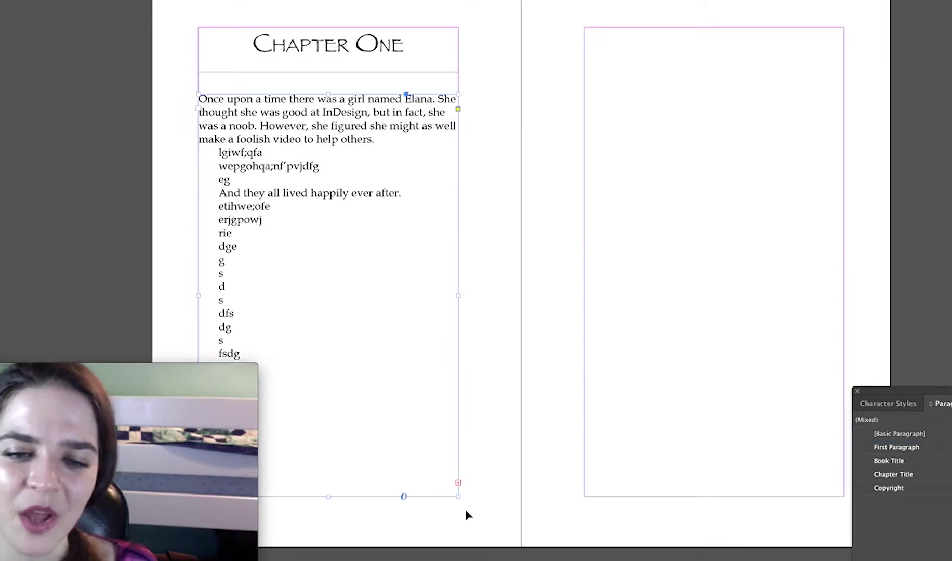
{"action": "left_click", "coordinate": [459, 483]}
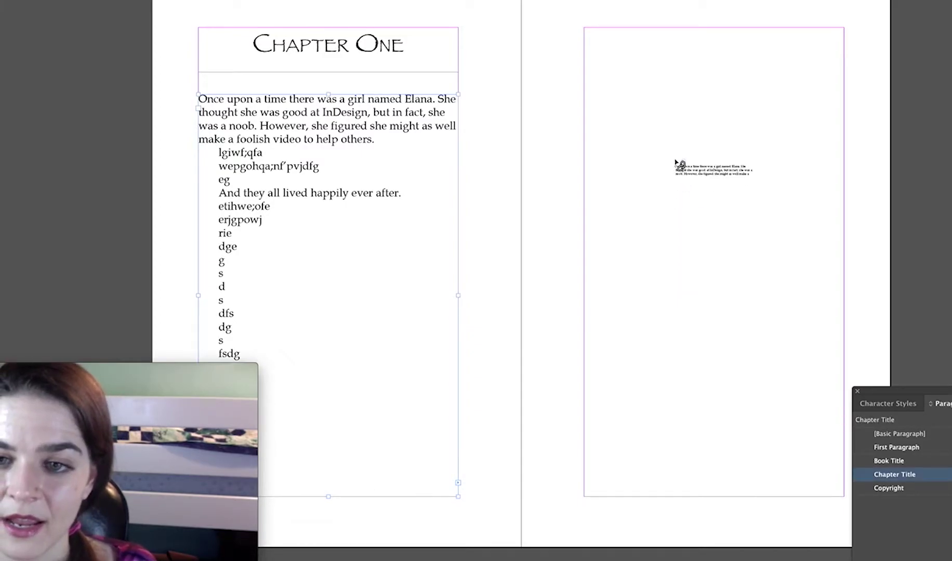
{"action": "left_click", "coordinate": [675, 164]}
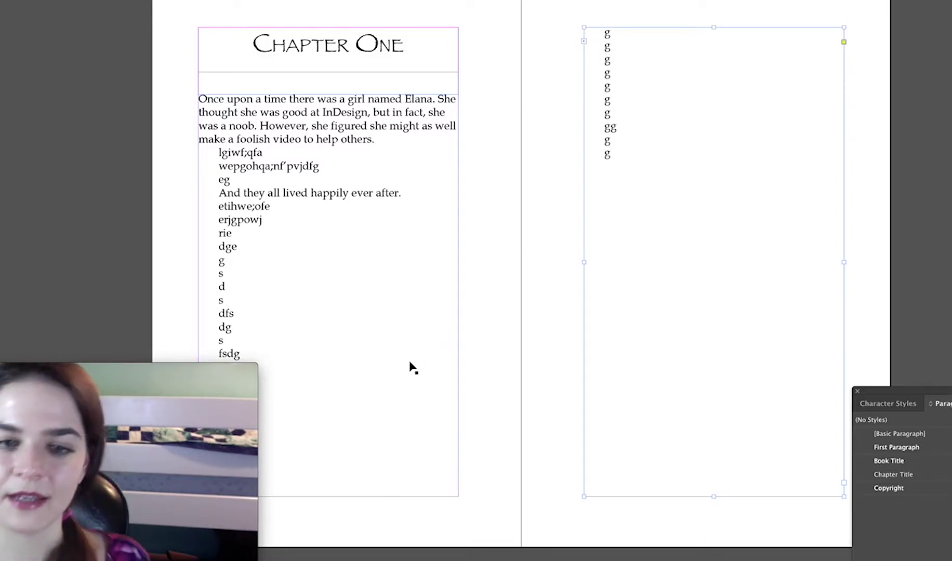
Insert a new paragraph "adding lines" after the filler line "d" on page 4 to test the threaded text flow
{"action": "key", "text": "t"}
{"action": "left_click", "coordinate": [284, 283]}
{"action": "key", "text": "Return"}
{"action": "type", "text": "adding lines"}
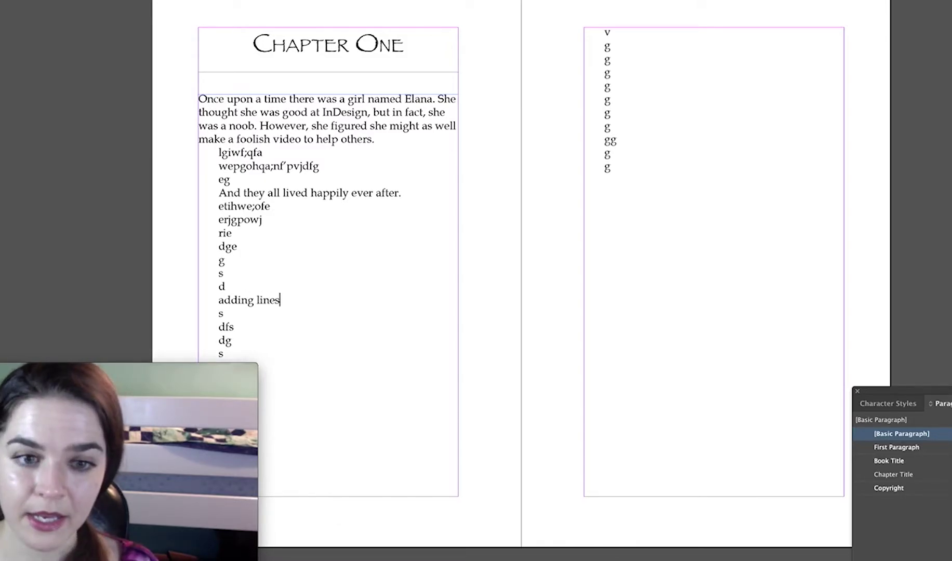
Below "adding lines" on page 4, add the paragraph "doing lots of fun stuff and you can see that as i type here, it's updating on the next linked page hahahahahahaa"
{"action": "key", "text": "Return"}
{"action": "type", "text": "doing lots"}
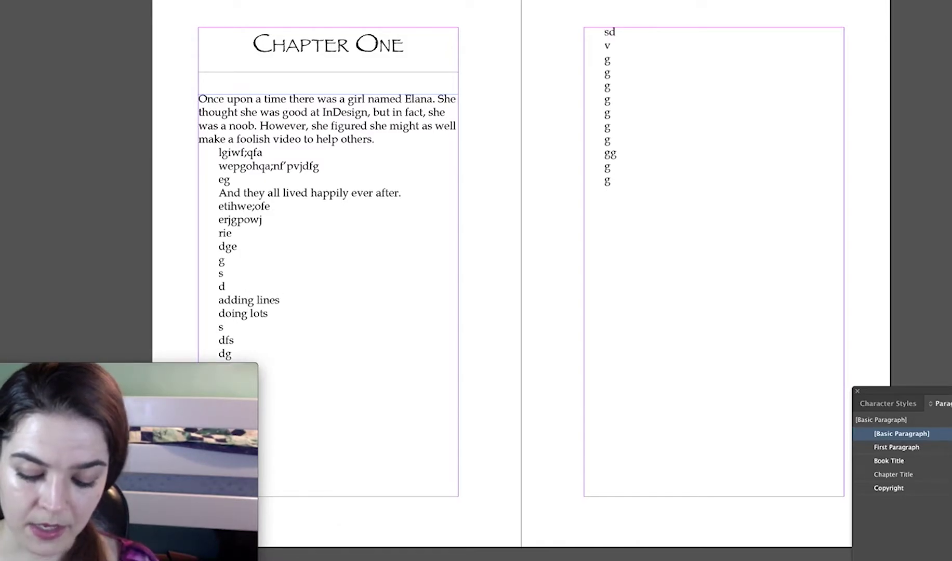
{"action": "type", "text": " of fun stuff an"}
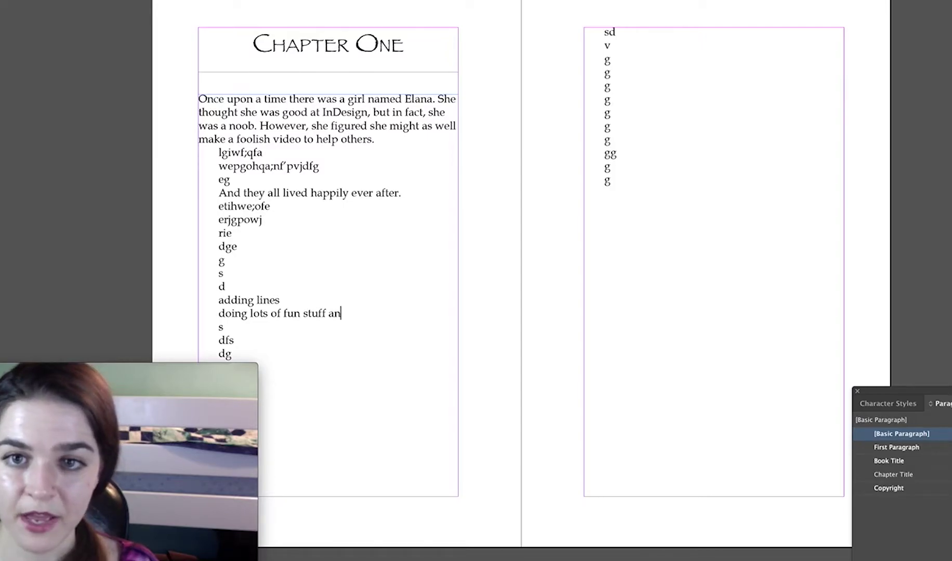
{"action": "type", "text": "d you can see that "}
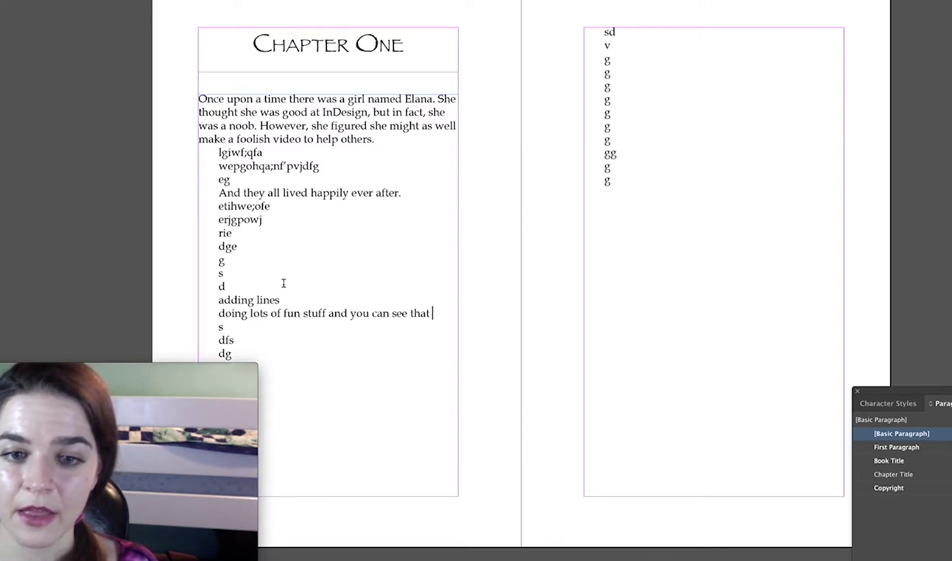
{"action": "type", "text": "as i type here, "}
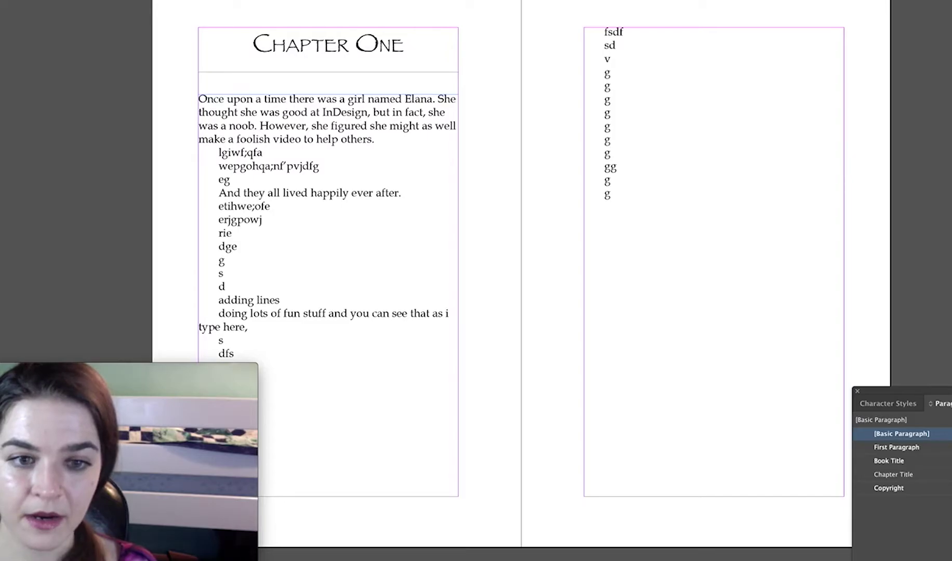
{"action": "type", "text": "it's updating on t"}
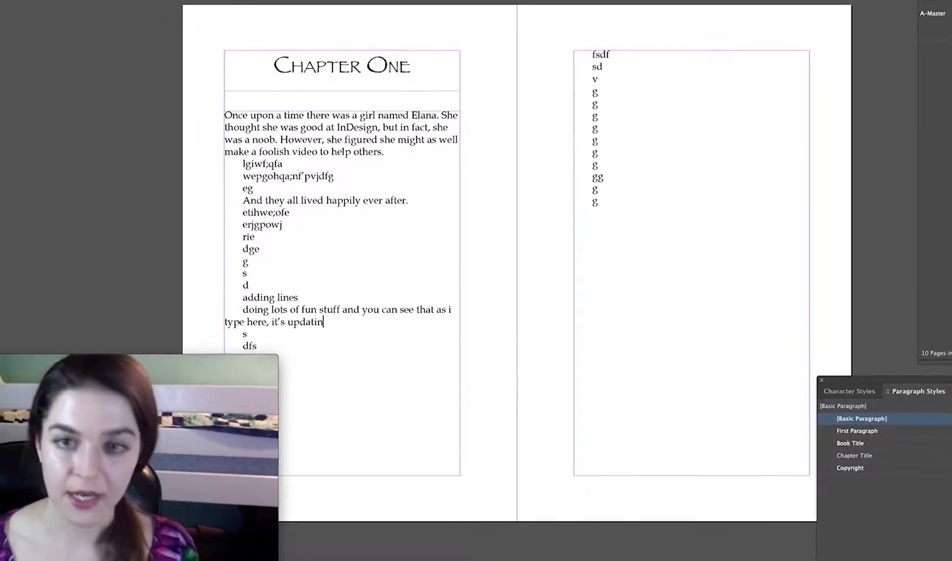
{"action": "type", "text": "he next lin"}
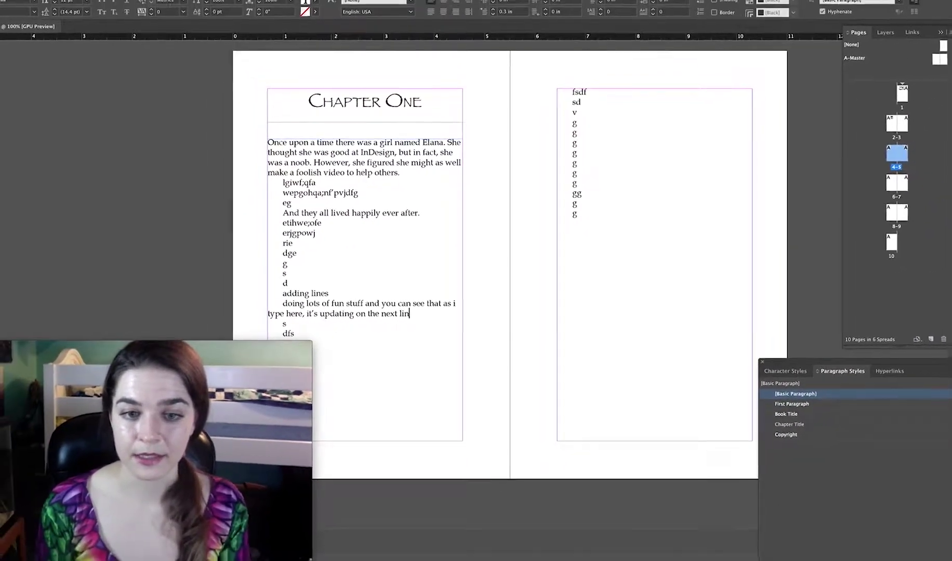
{"action": "type", "text": "ked page "}
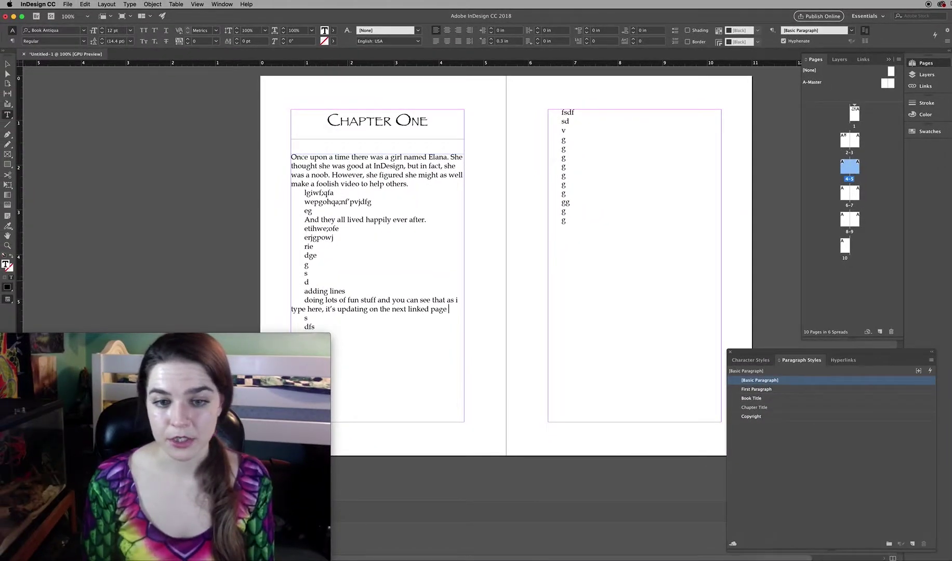
{"action": "type", "text": "hahahahahahaa"}
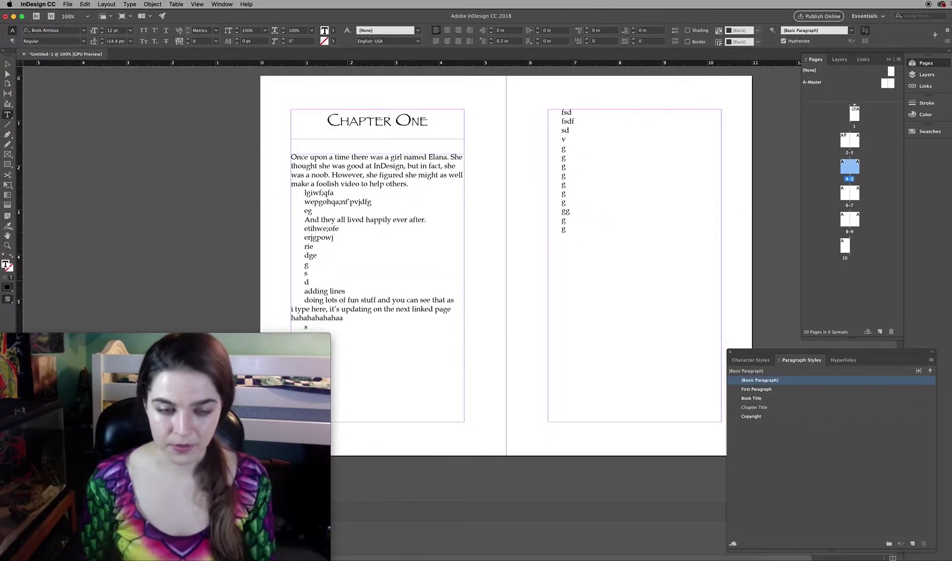
Add the paragraphs "sihgnw;" and "dragons are cool" on page 4, and "continue writing my book" at the end of page 5's text
{"action": "key", "text": "Return"}
{"action": "type", "text": "sihgnw;"}
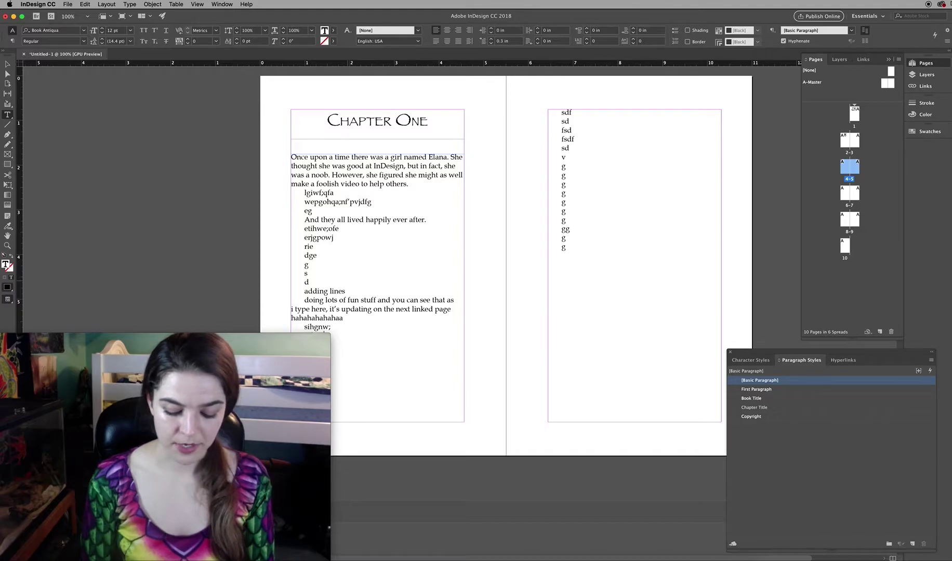
{"action": "type", "text": " are cool"}
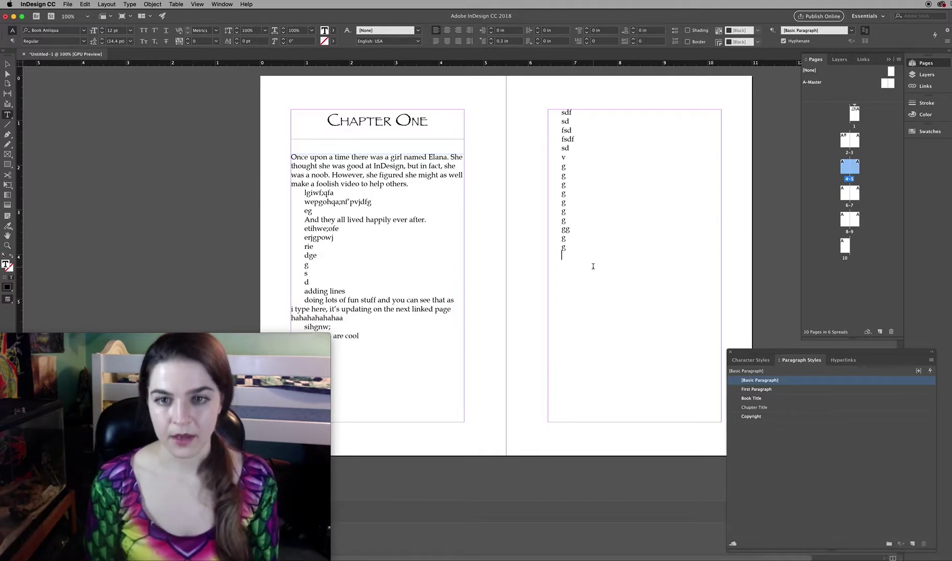
{"action": "type", "text": "continue writing my book"}
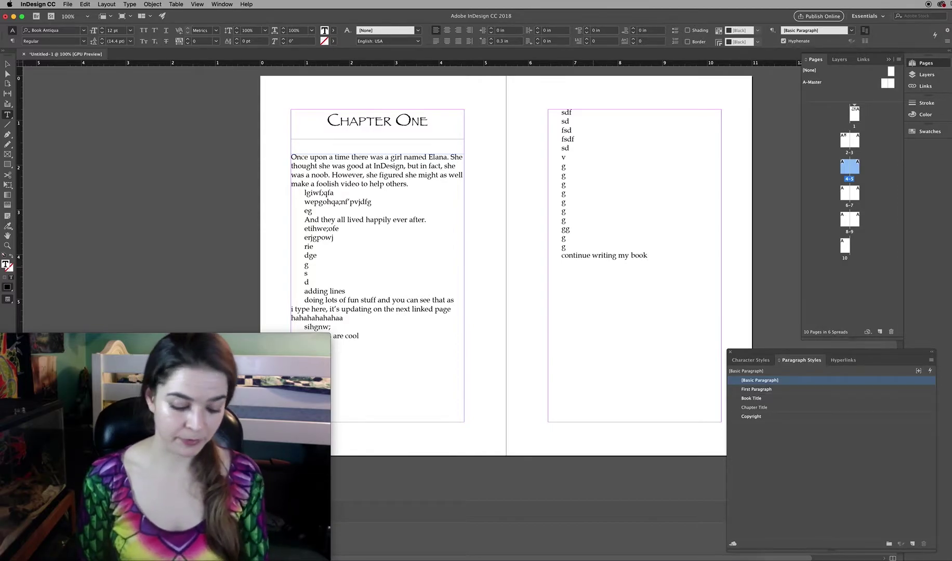
{"action": "key", "text": "Escape"}
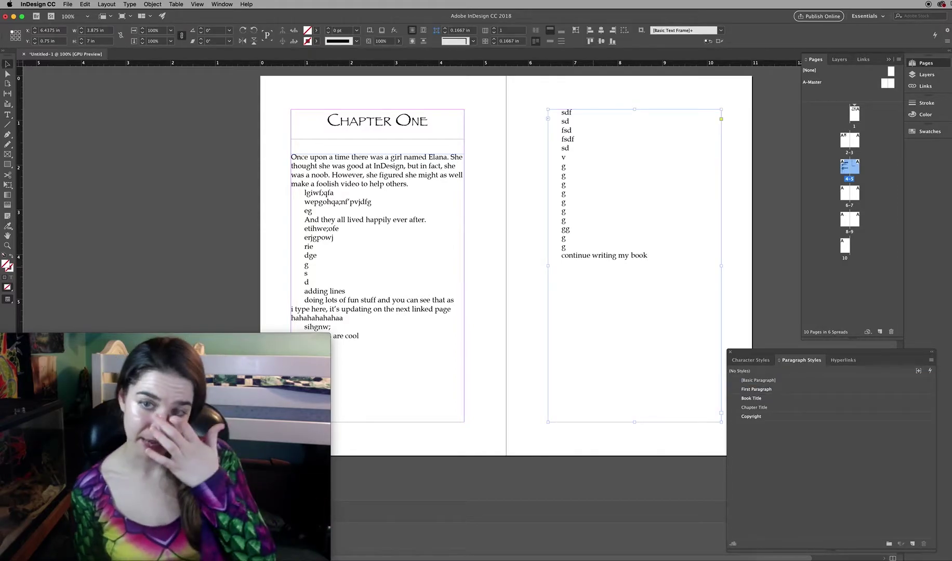
{"action": "scroll", "coordinate": [618, 239], "scroll_direction": "down", "scroll_amount": 4}
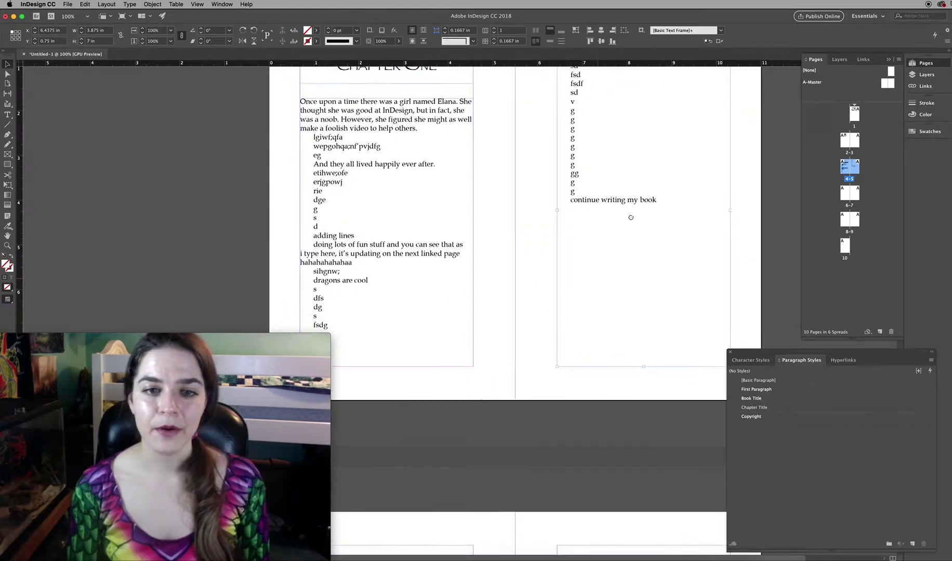
{"action": "scroll", "coordinate": [625, 208], "scroll_direction": "up", "scroll_amount": 4}
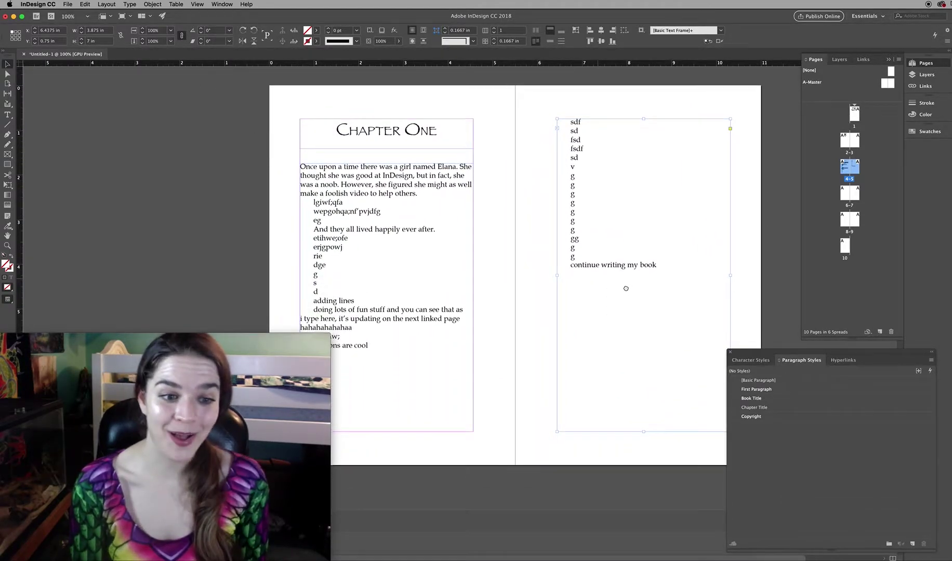
{"action": "scroll", "coordinate": [625, 281], "scroll_direction": "down", "scroll_amount": 1}
{"action": "scroll", "coordinate": [608, 301], "scroll_direction": "up", "scroll_amount": 1}
{"action": "scroll", "coordinate": [602, 309], "scroll_direction": "right", "scroll_amount": 1}
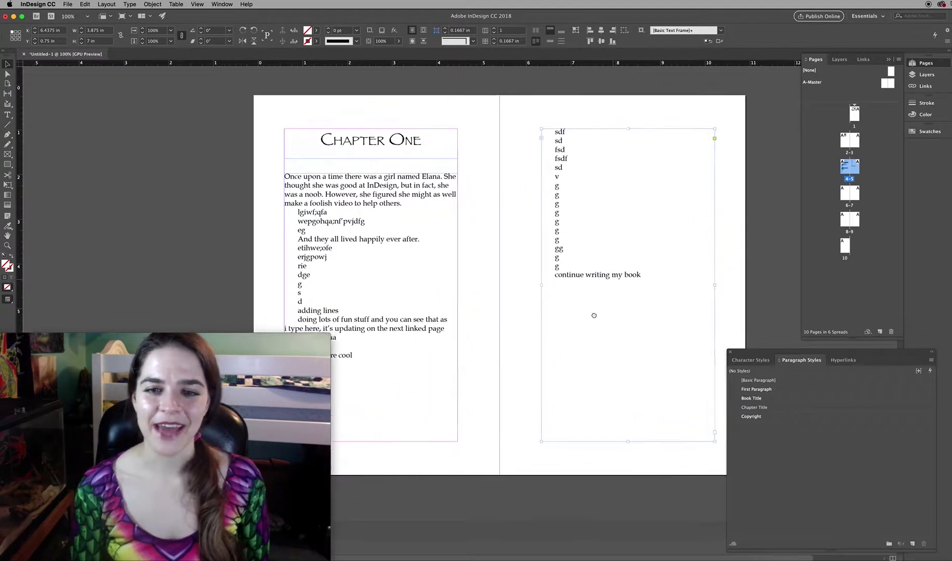
{"action": "scroll", "coordinate": [594, 316], "scroll_direction": "up", "scroll_amount": 1}
{"action": "scroll", "coordinate": [593, 315], "scroll_direction": "right", "scroll_amount": 1}
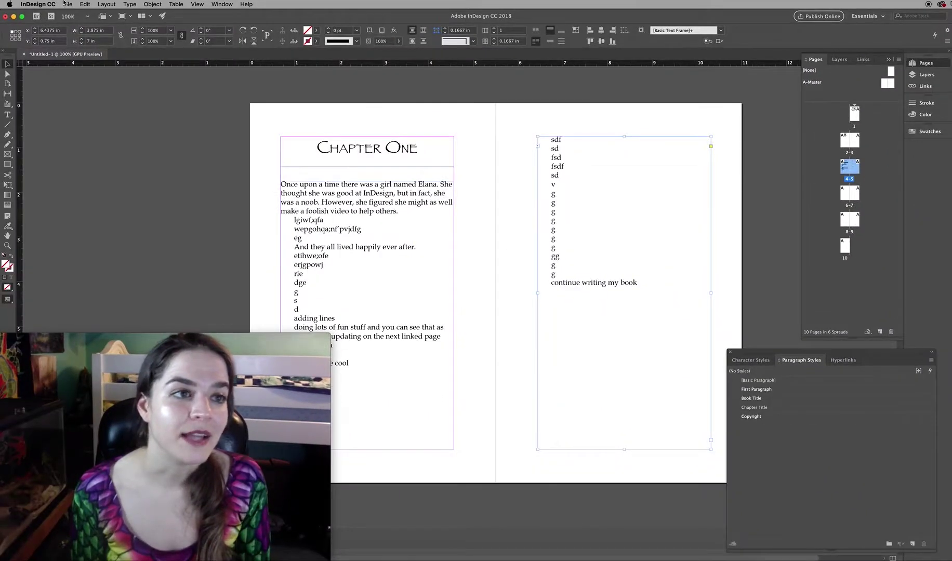
Export the book to the Desktop as an EPUB (Reflowable) file named test, using version EPUB 2.0.1
{"action": "left_click", "coordinate": [66, 5]}
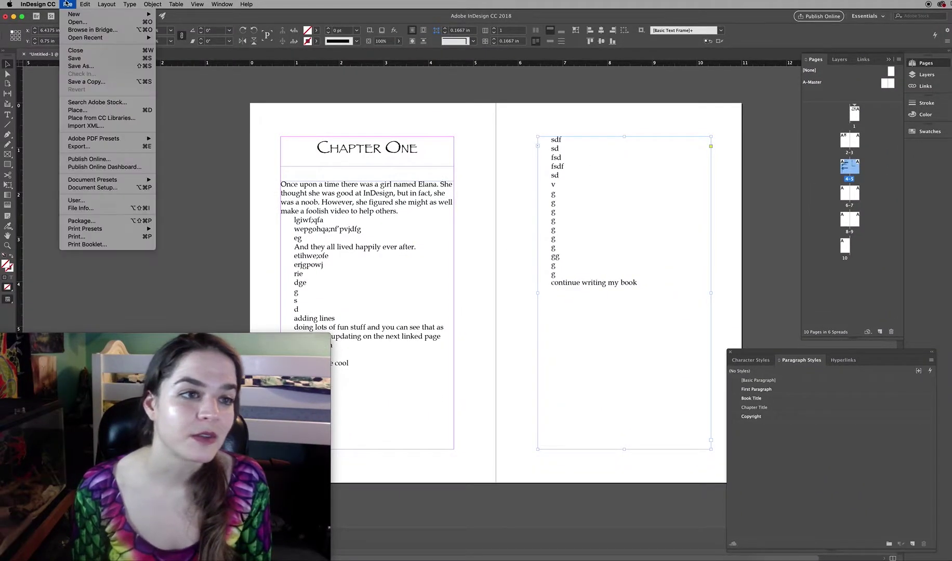
{"action": "left_click", "coordinate": [102, 147]}
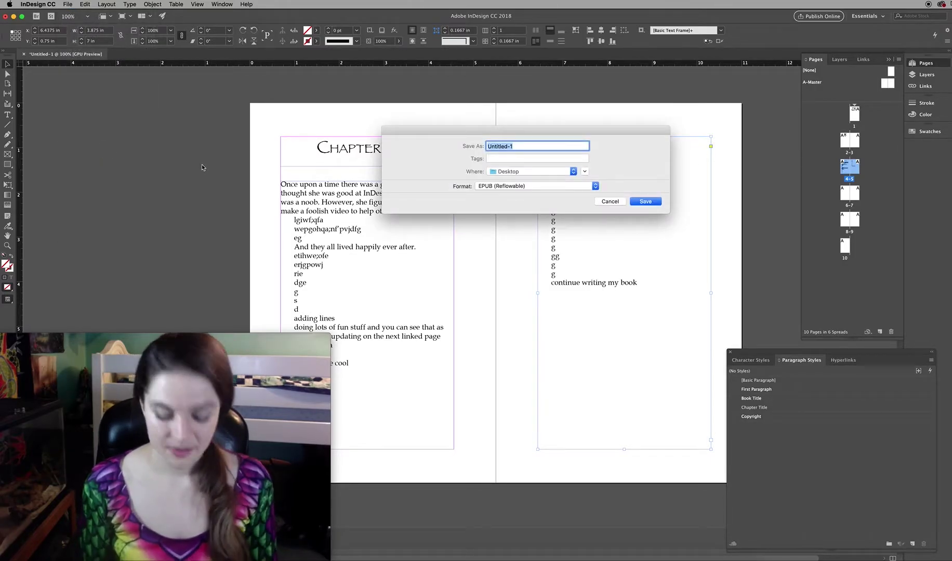
{"action": "type", "text": "test"}
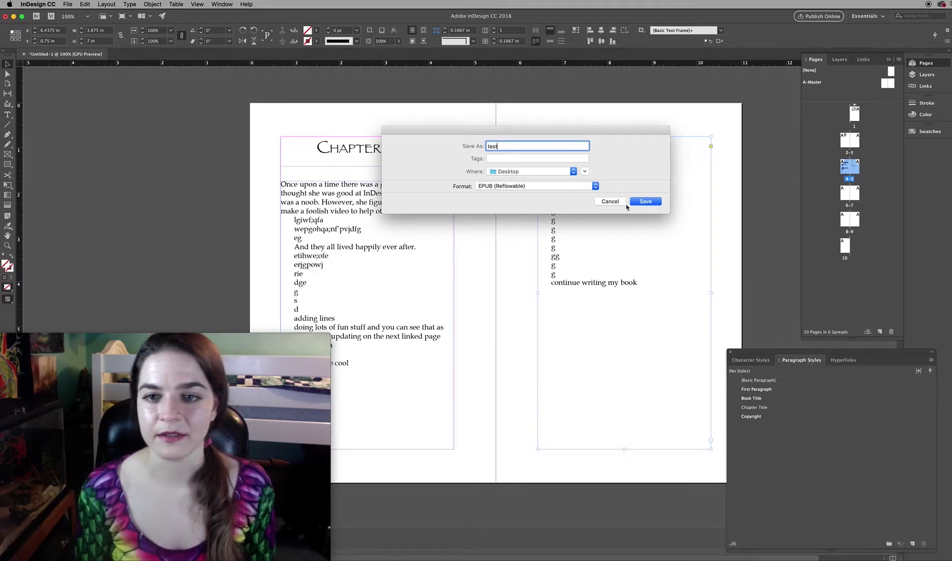
{"action": "left_click", "coordinate": [643, 204]}
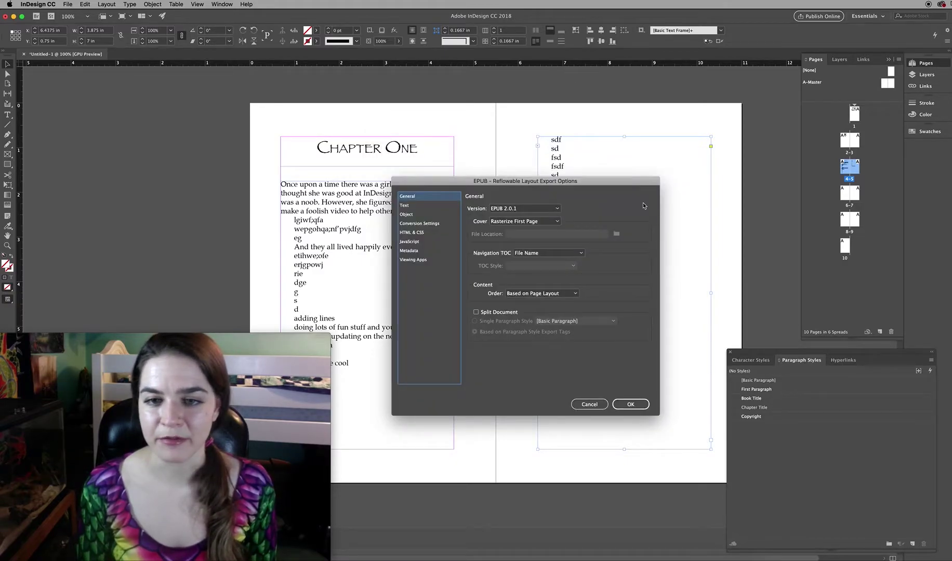
{"action": "left_click", "coordinate": [486, 312]}
{"action": "left_click", "coordinate": [624, 403]}
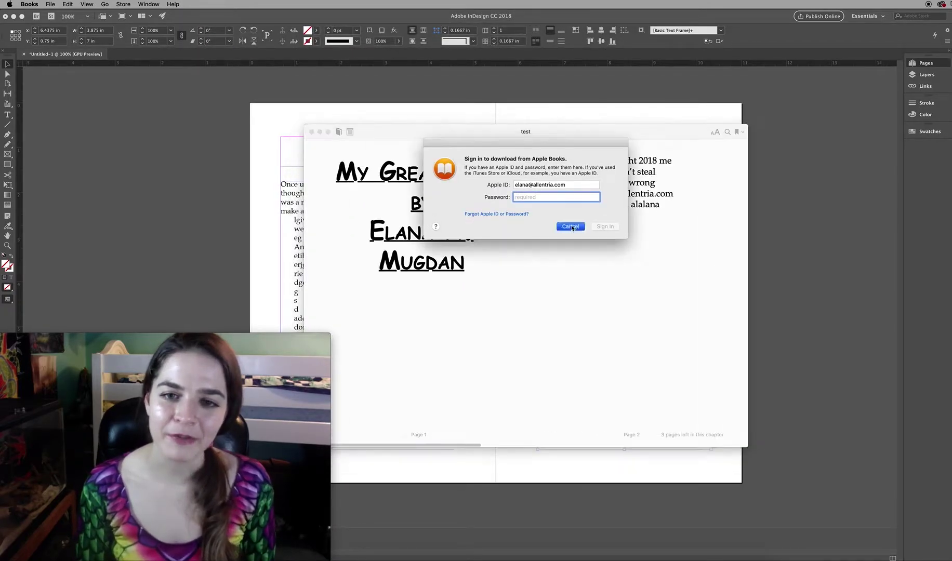
In Books, skip the Apple Books sign-in and show the exported EPUB's Chapter One in an enlarged window
{"action": "left_click", "coordinate": [571, 227]}
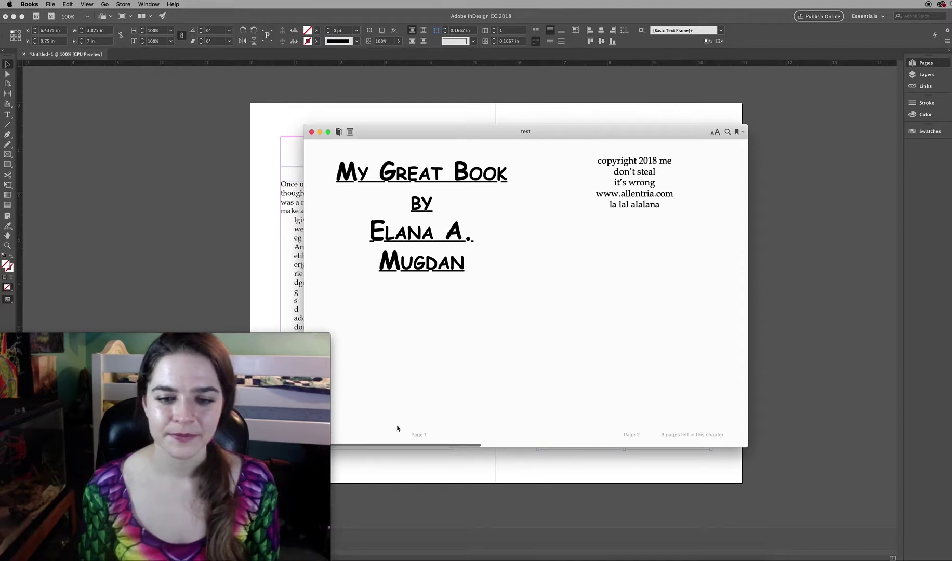
{"action": "left_click_drag", "start_coordinate": [426, 447], "coordinate": [563, 447]}
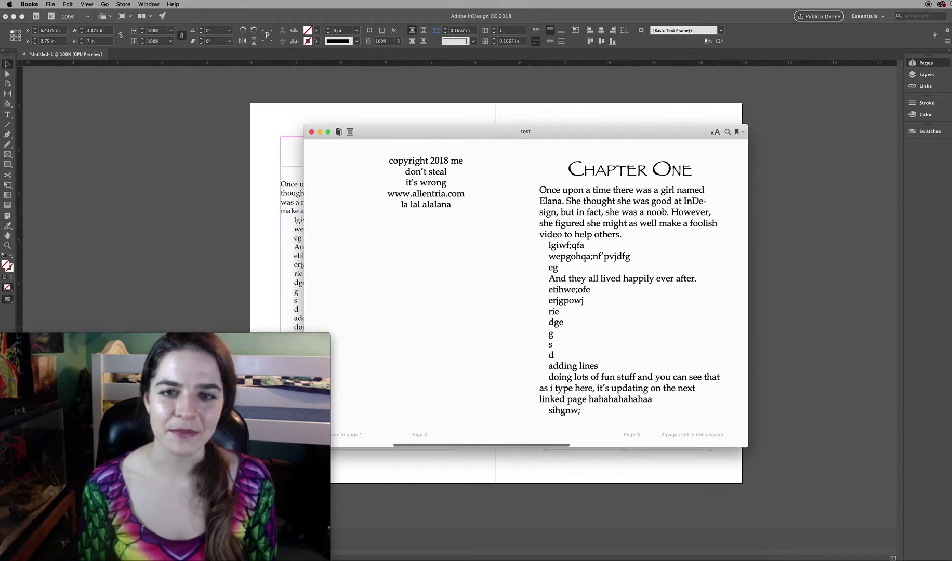
{"action": "left_click_drag", "start_coordinate": [574, 125], "coordinate": [520, 60]}
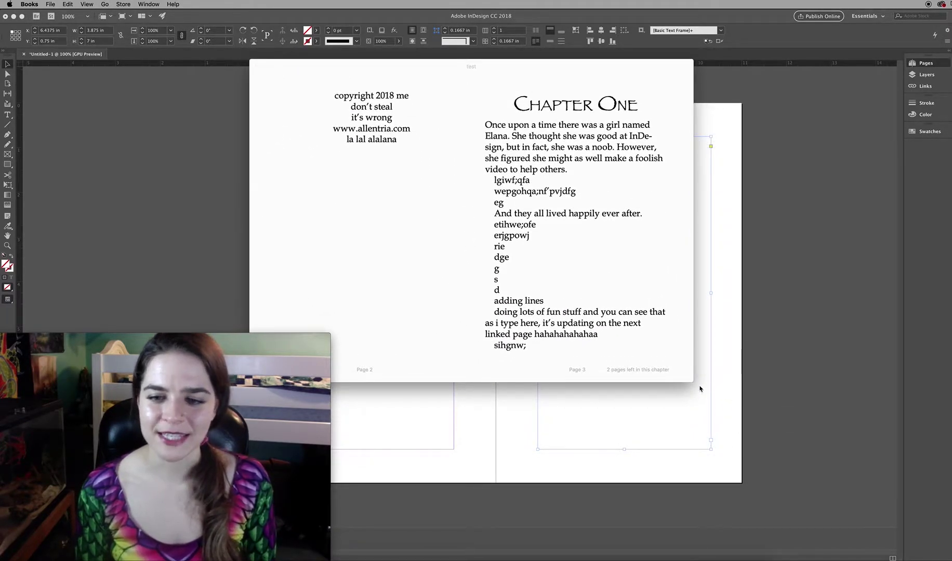
{"action": "left_click_drag", "start_coordinate": [686, 383], "coordinate": [950, 559]}
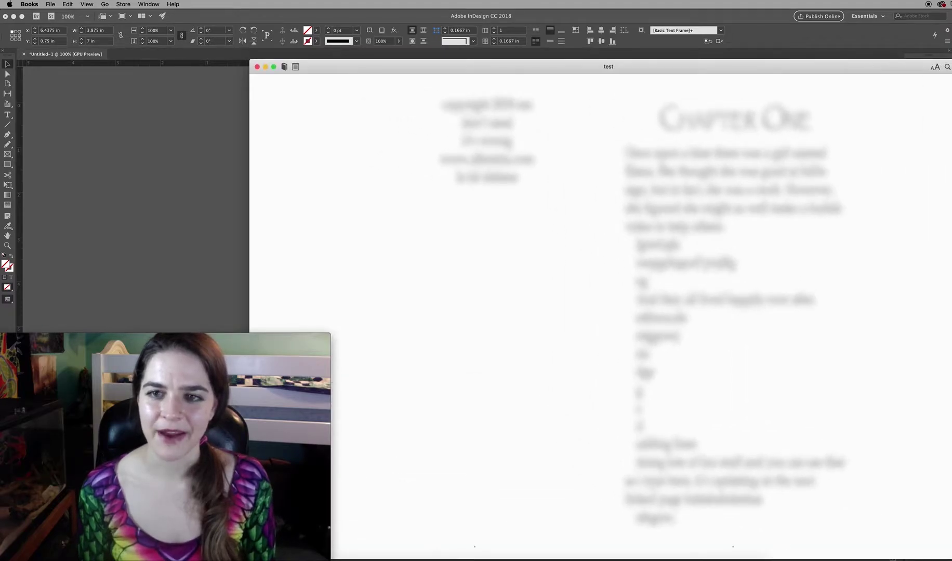
{"action": "left_click_drag", "start_coordinate": [659, 62], "coordinate": [533, 15]}
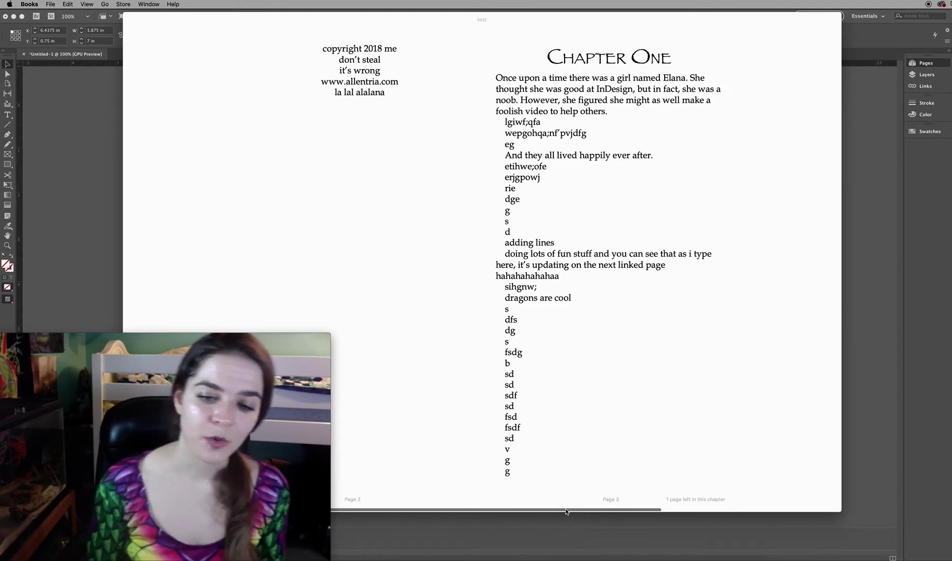
Page between the EPUB's title, copyright and Chapter One pages to check their layout, including the copyright text
{"action": "left_click", "coordinate": [523, 513]}
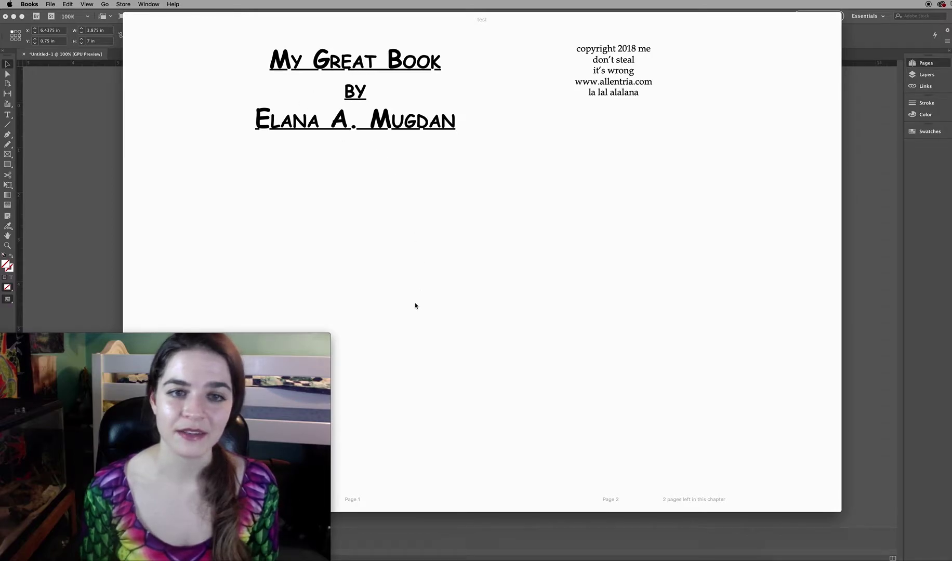
{"action": "mouse_move", "coordinate": [408, 506]}
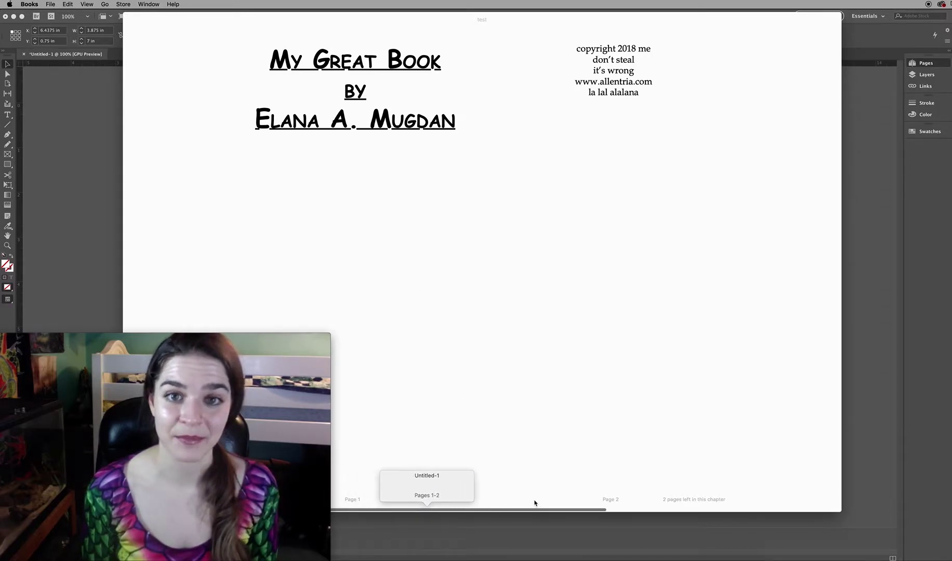
{"action": "left_click", "coordinate": [597, 501]}
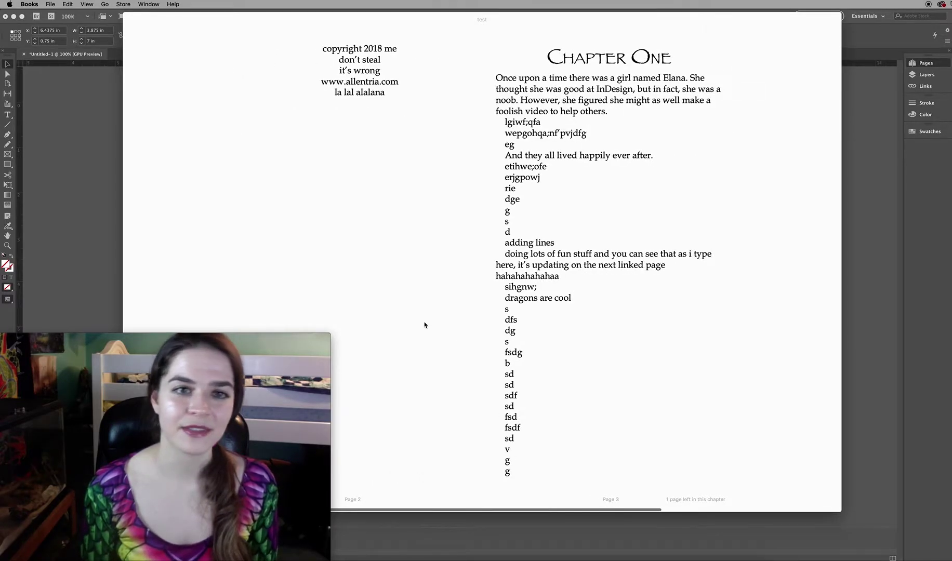
{"action": "left_click_drag", "start_coordinate": [333, 45], "coordinate": [416, 123]}
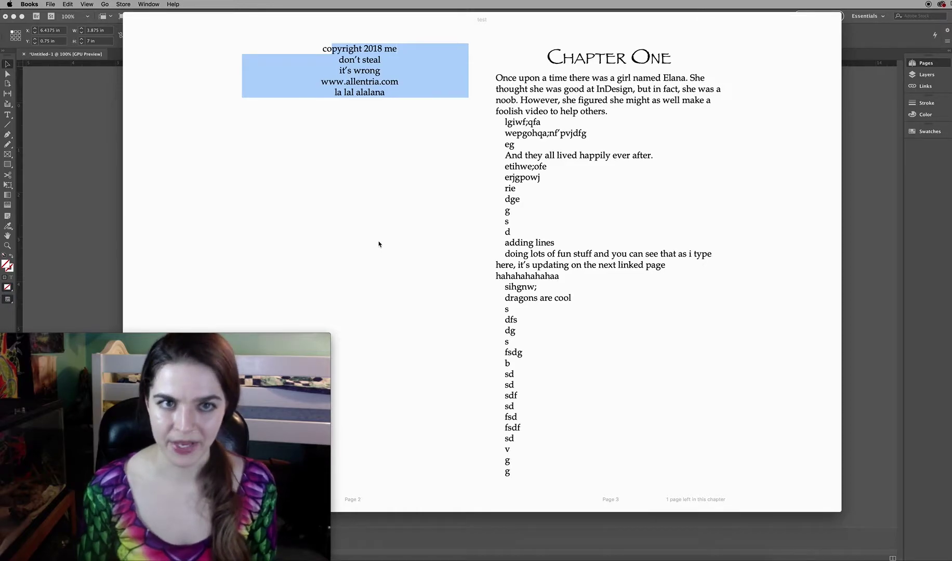
{"action": "left_click", "coordinate": [385, 118]}
{"action": "left_click_drag", "start_coordinate": [414, 513], "coordinate": [559, 500]}
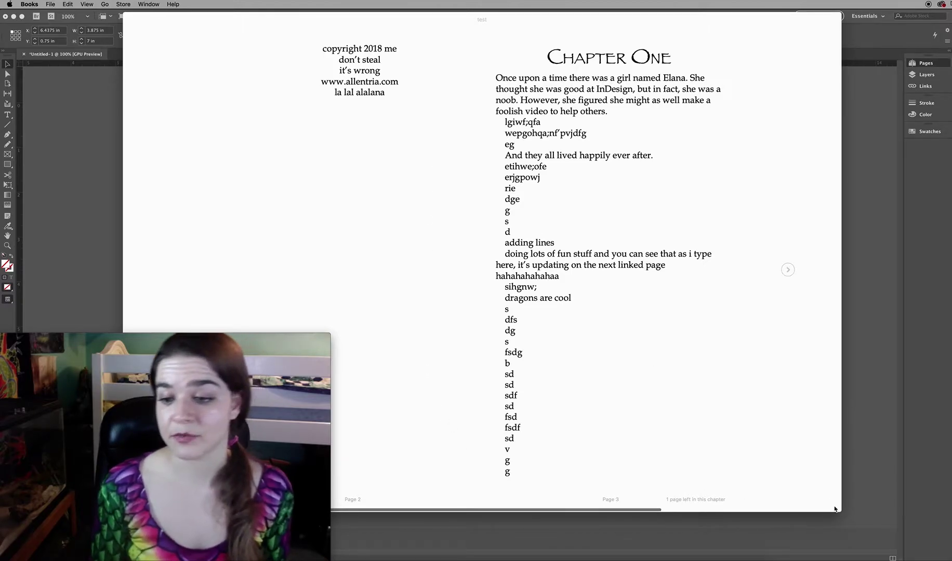
Shrink the Books window to a single-page view to check how Chapter One reflows, and quit Books to return to InDesign
{"action": "left_click_drag", "start_coordinate": [840, 510], "coordinate": [508, 303]}
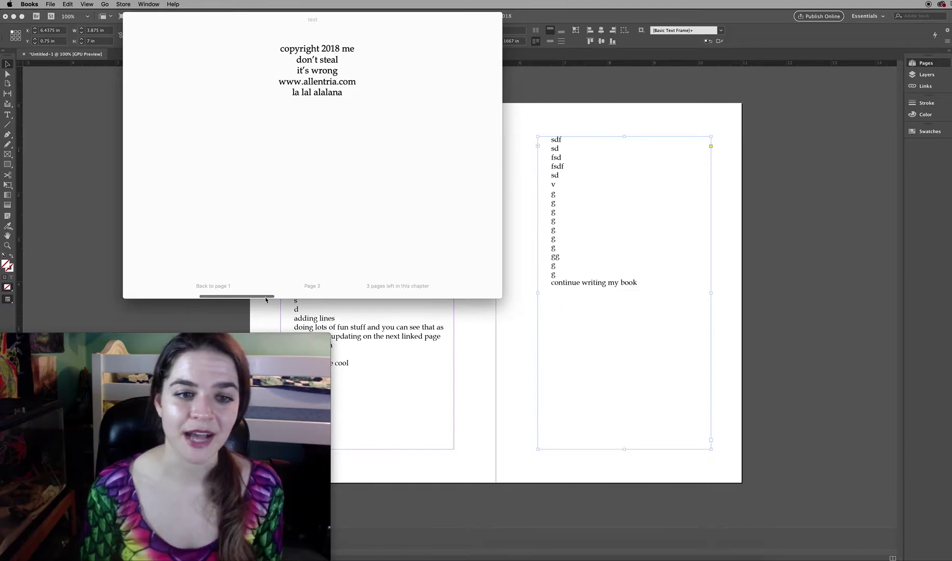
{"action": "left_click_drag", "start_coordinate": [267, 297], "coordinate": [357, 310]}
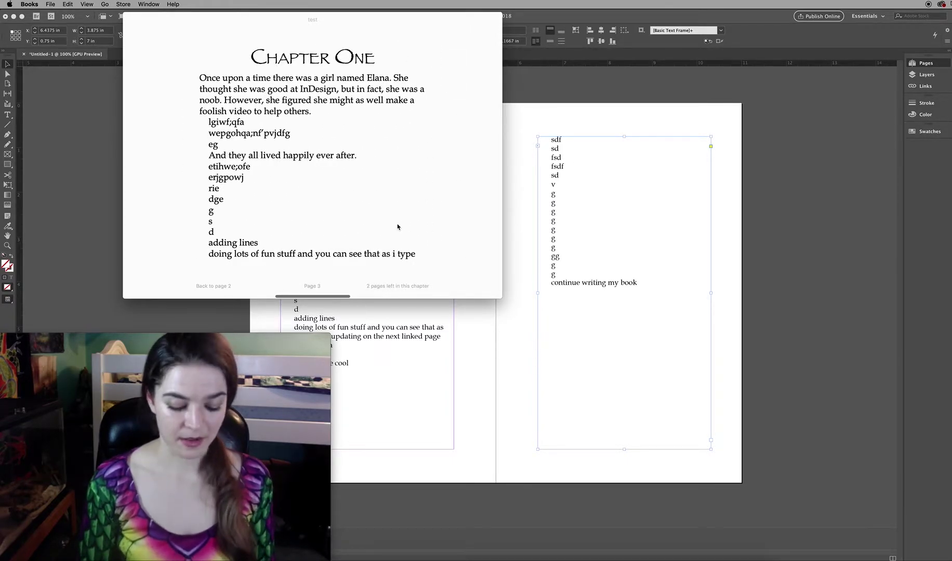
{"action": "key", "text": "super+q"}
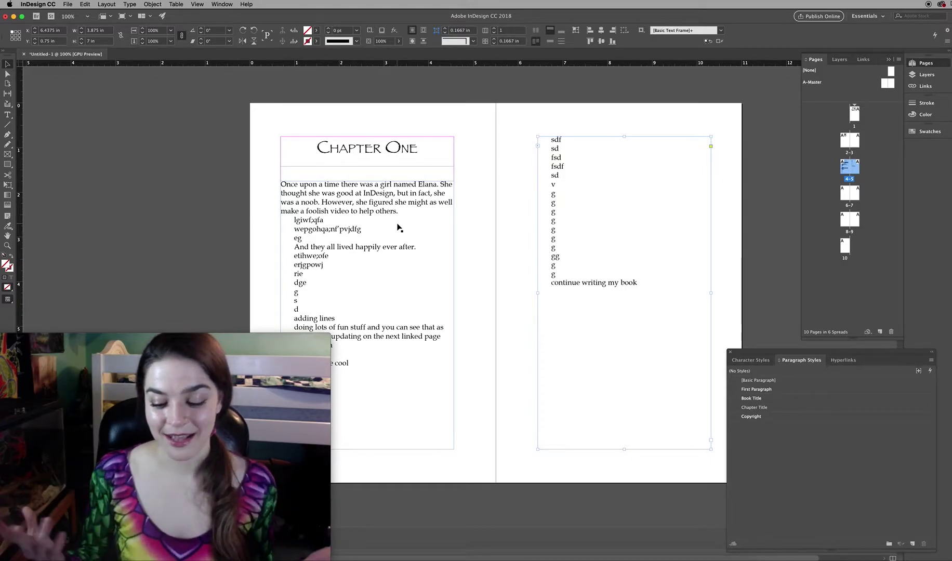
{"action": "mouse_move", "coordinate": [204, 445]}
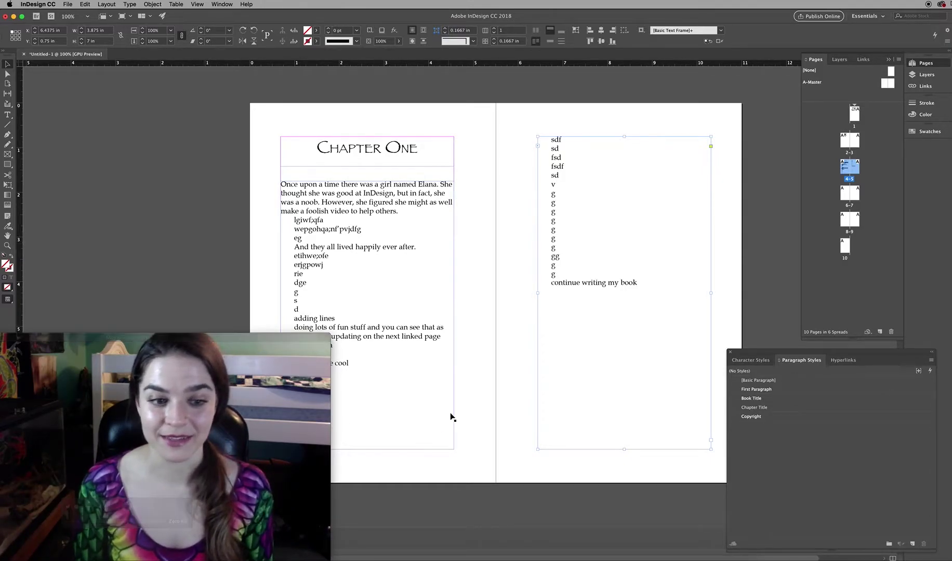